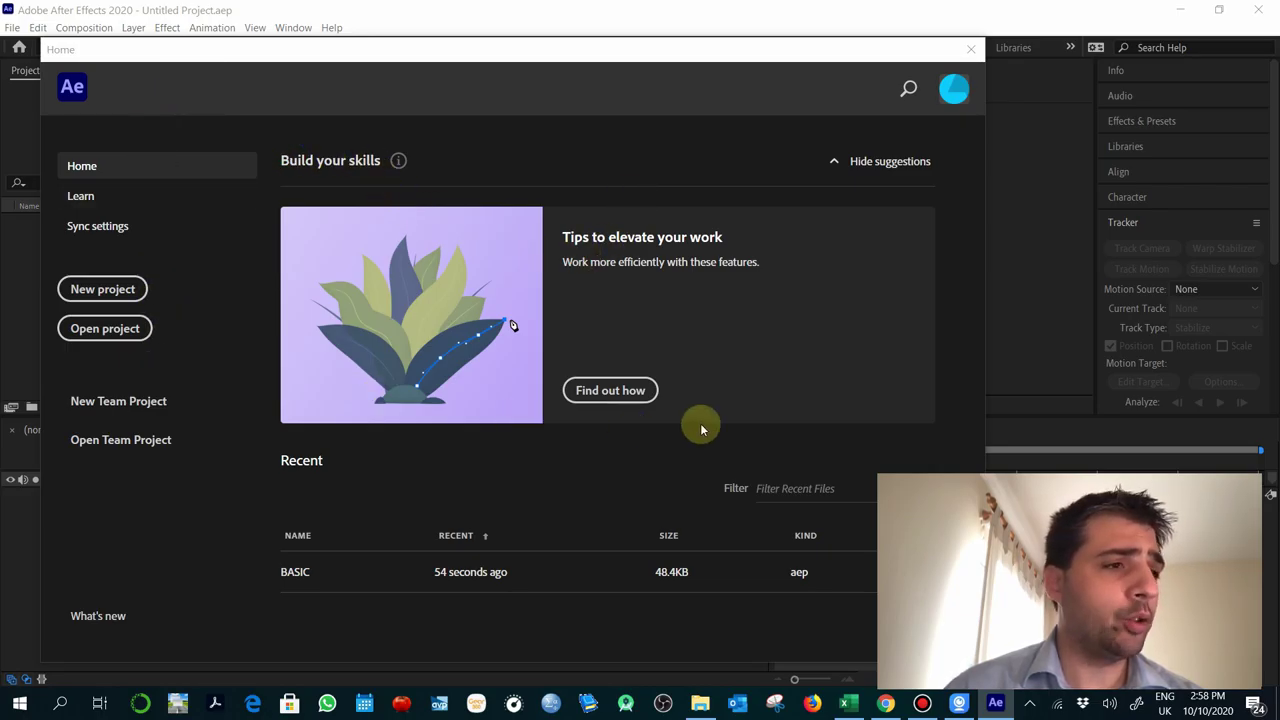
Step: Close the Home screen and switch the layout to the Animation workspace
click(488, 562)
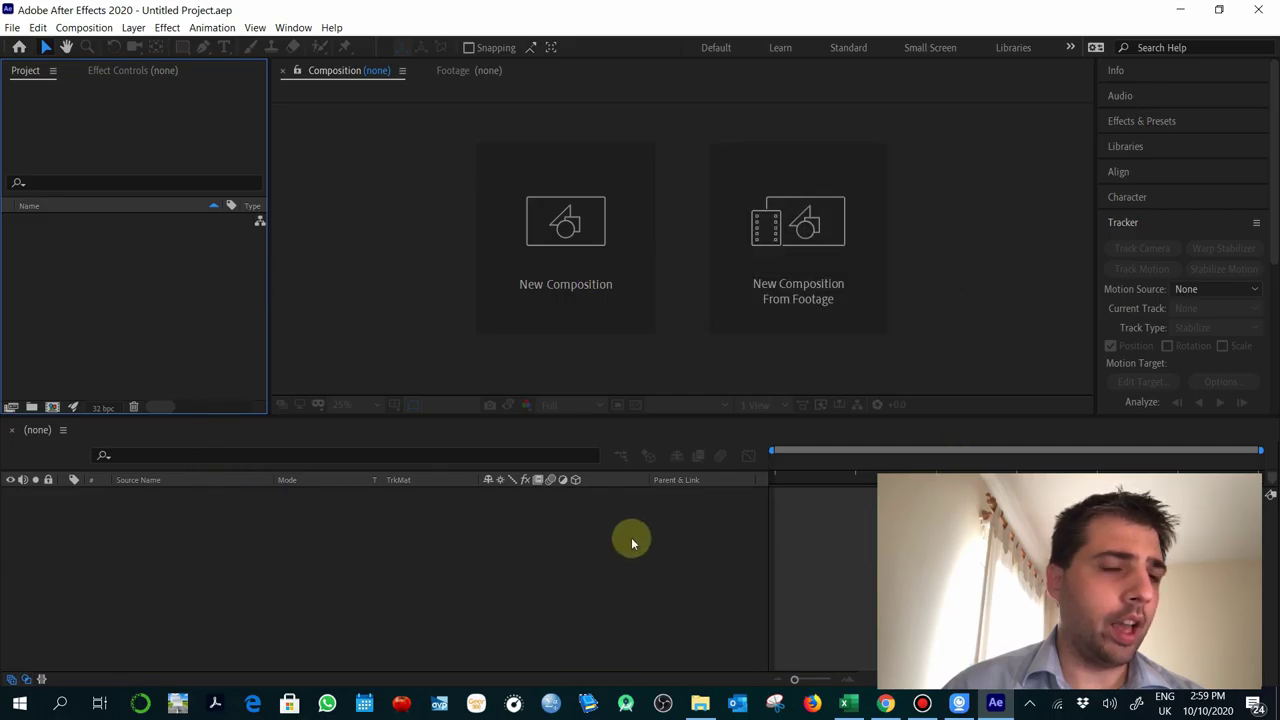
click(293, 27)
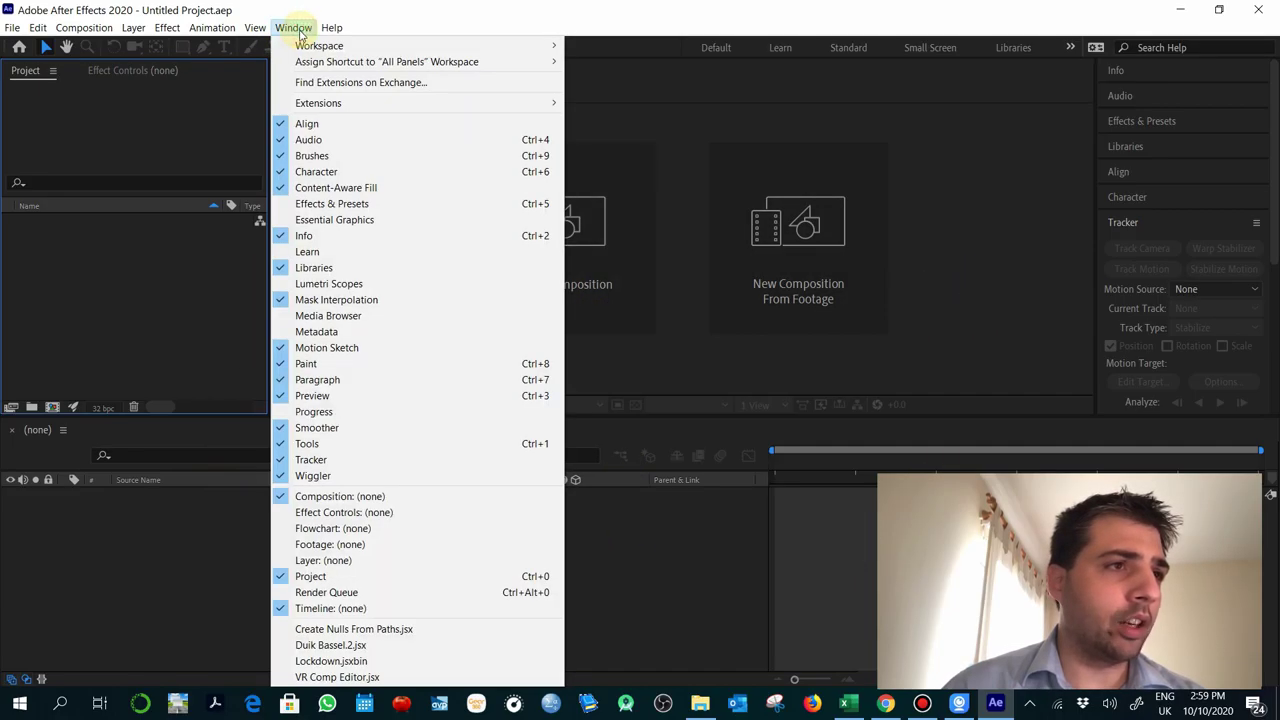
mouse_move(338, 53)
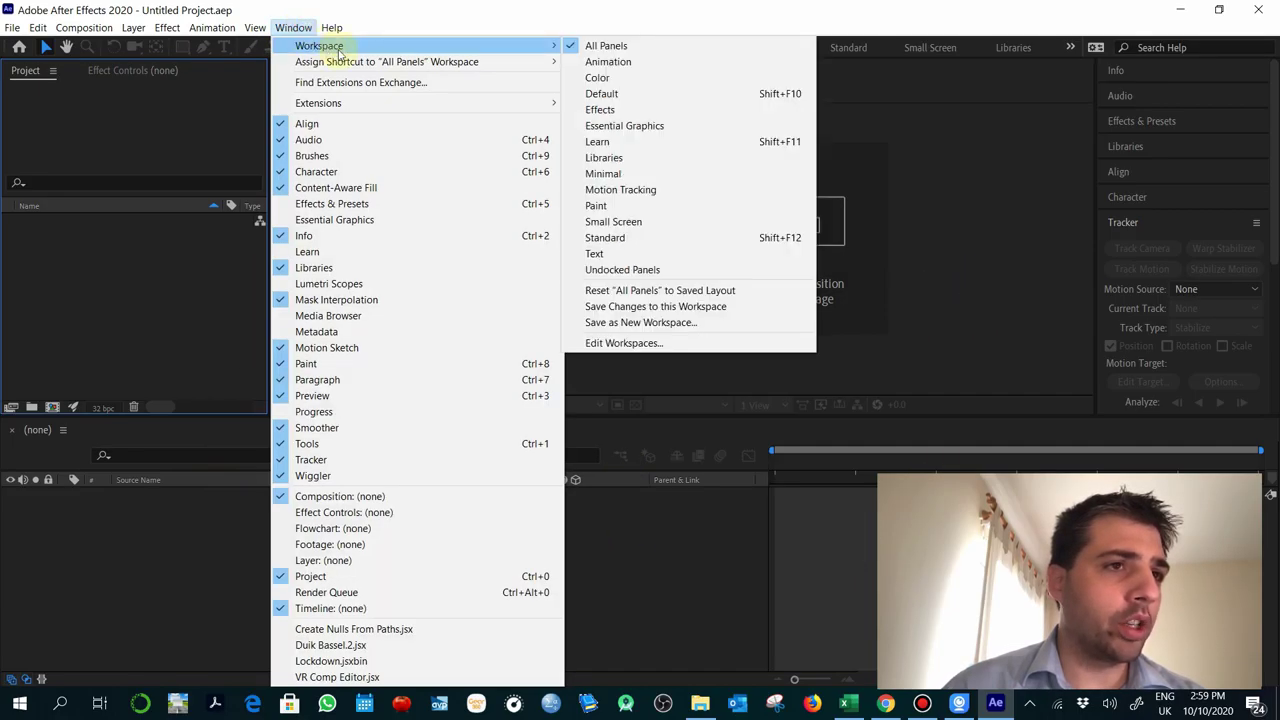
click(647, 62)
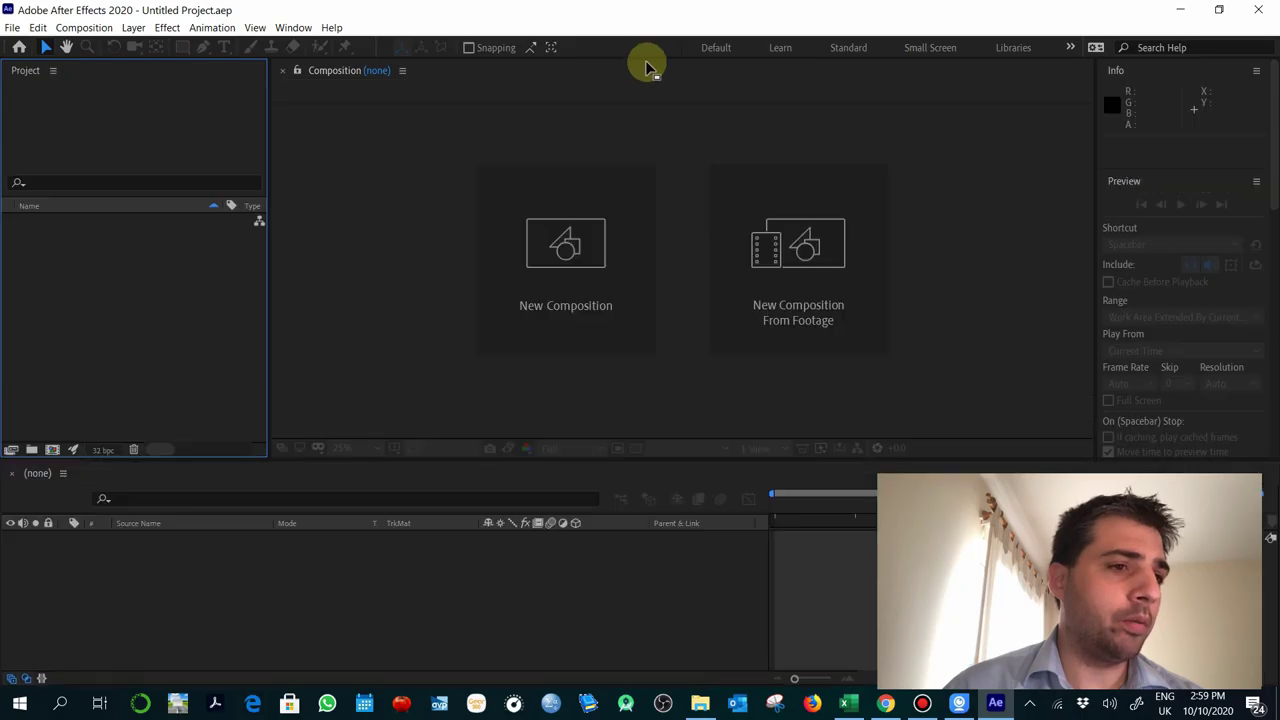
Step: Create Comp 1 with preset HDTV 1080 25, duration 0:00:06:00 and a medium gray background
key(ctrl+n)
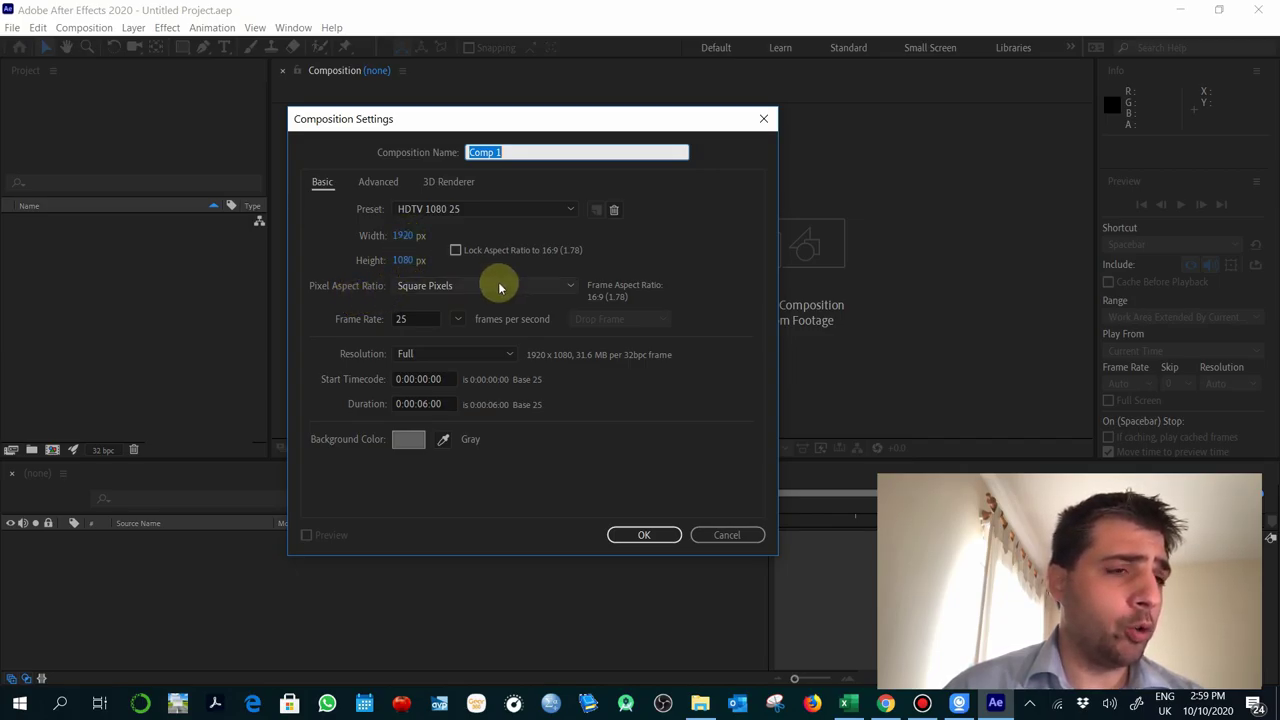
click(490, 209)
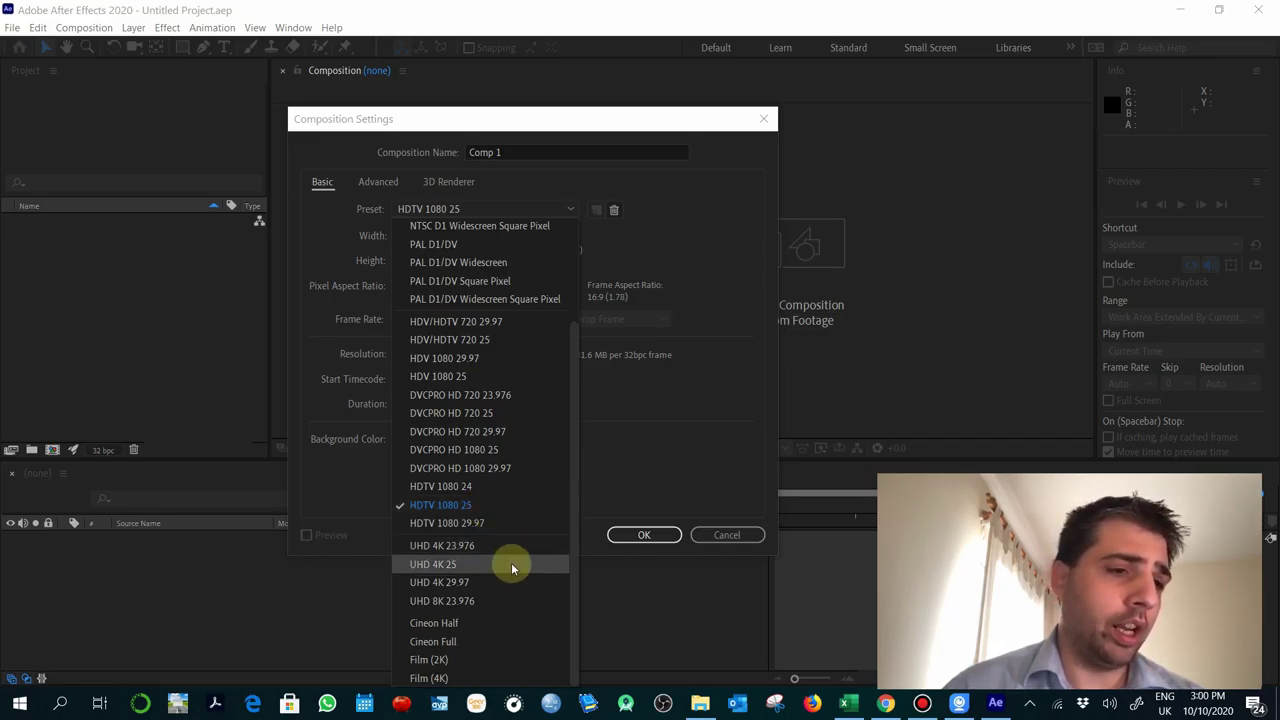
click(668, 456)
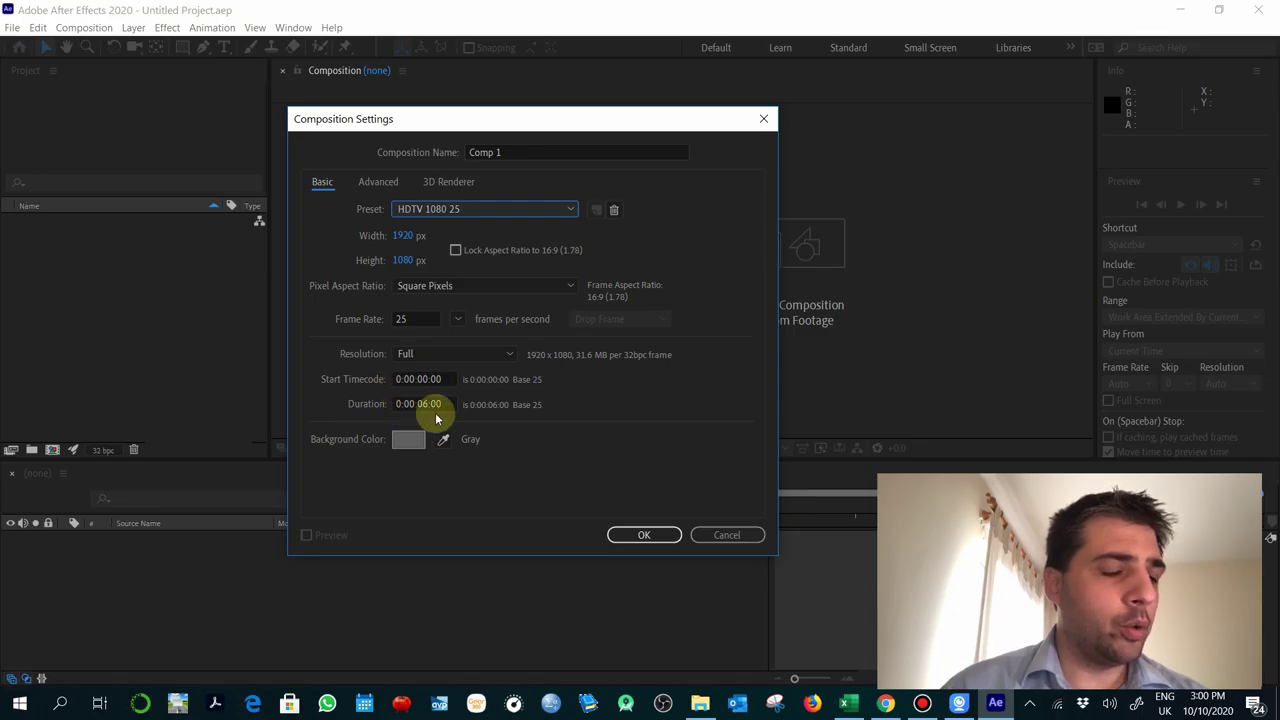
click(428, 403)
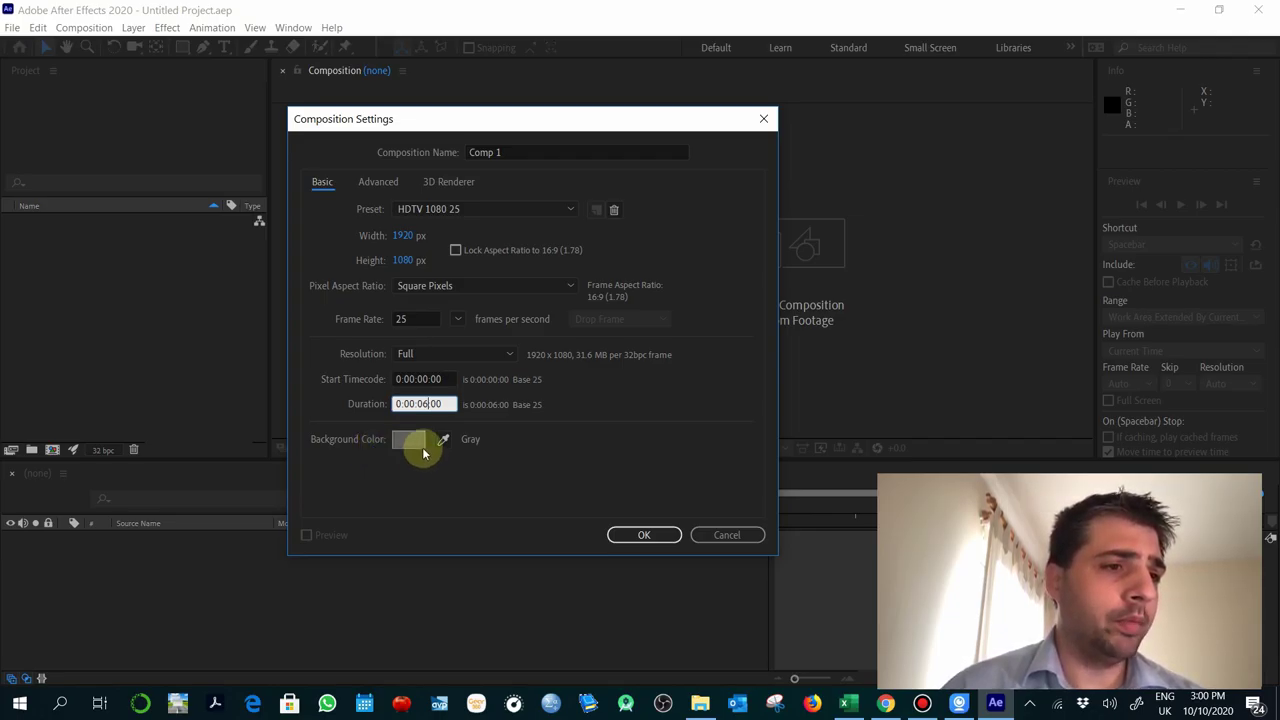
click(408, 439)
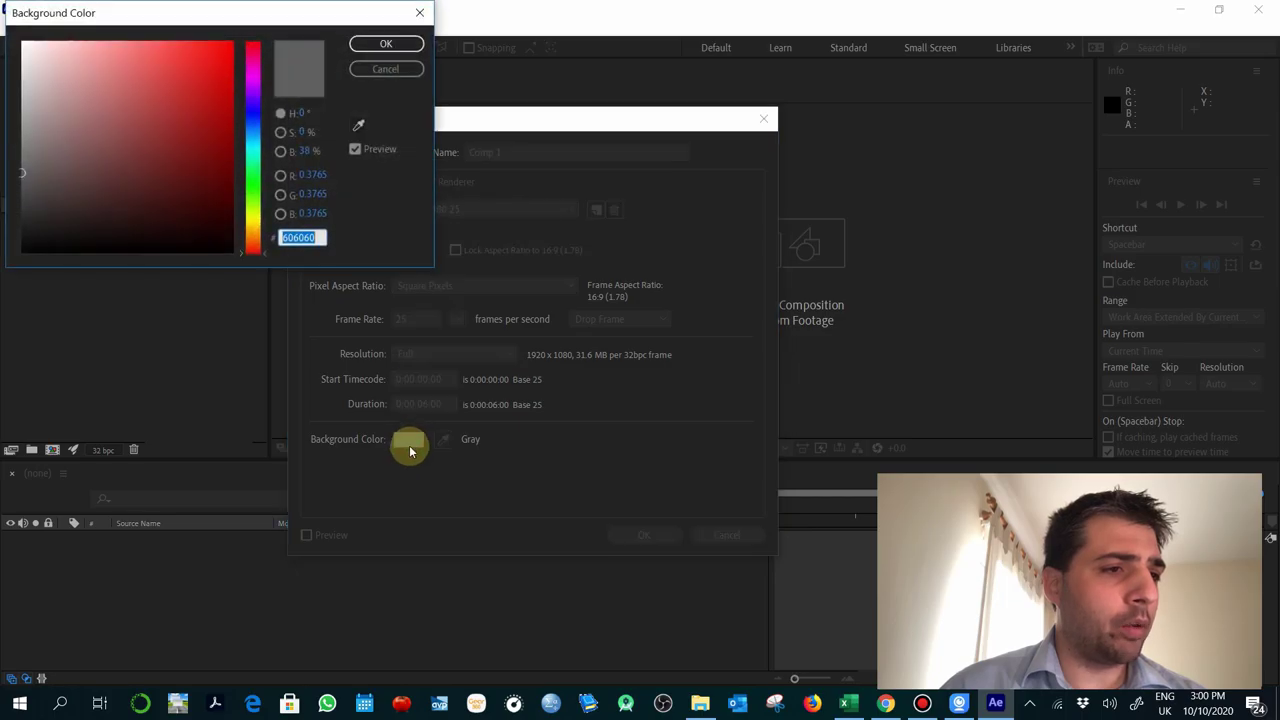
click(21, 170)
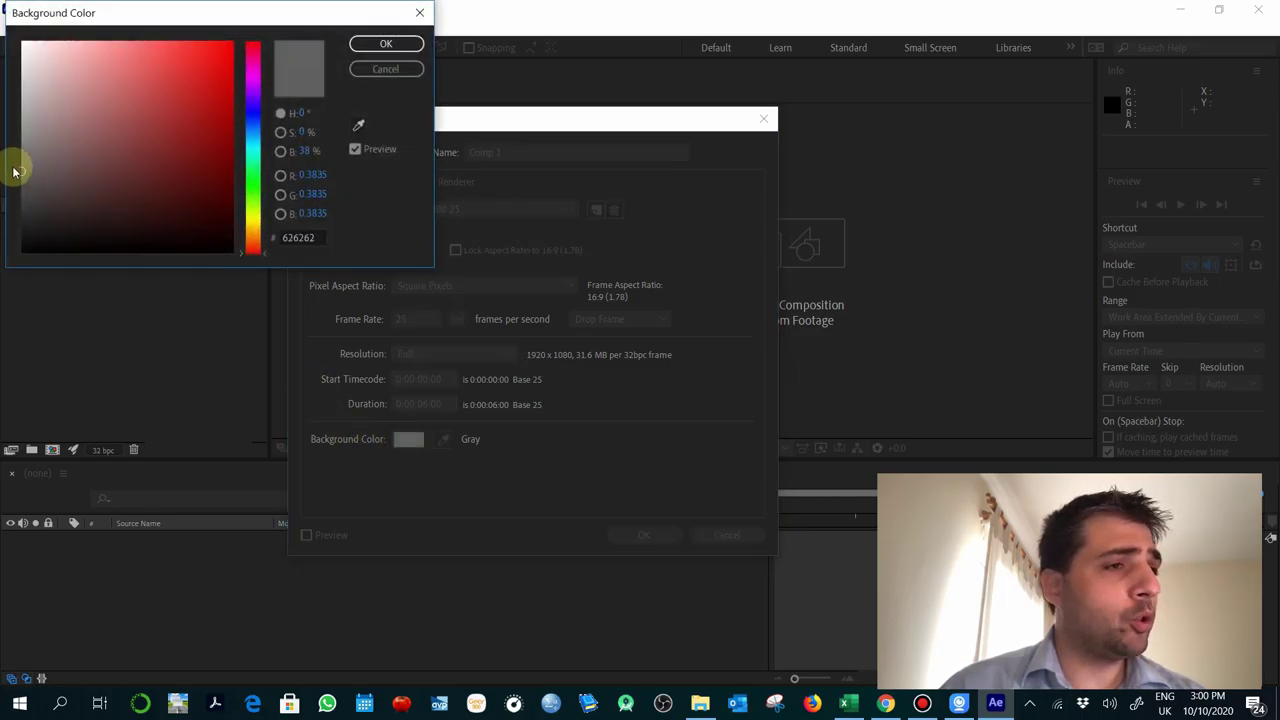
click(386, 43)
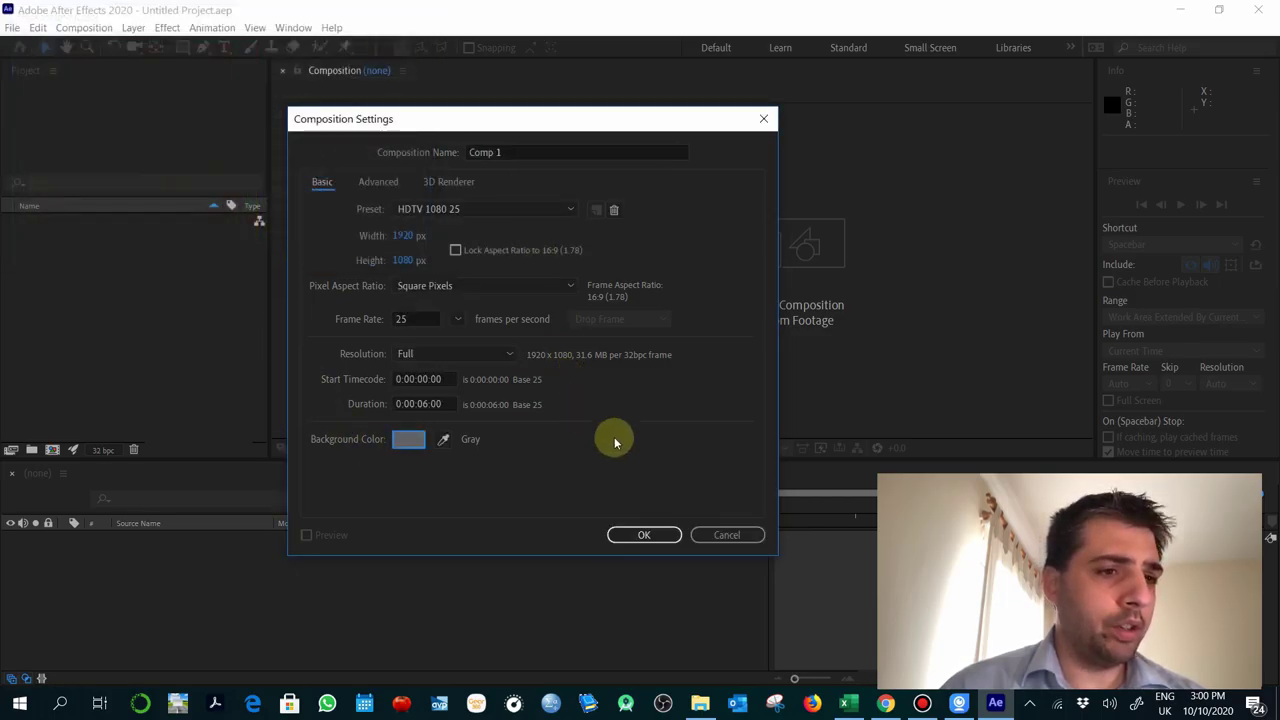
click(645, 535)
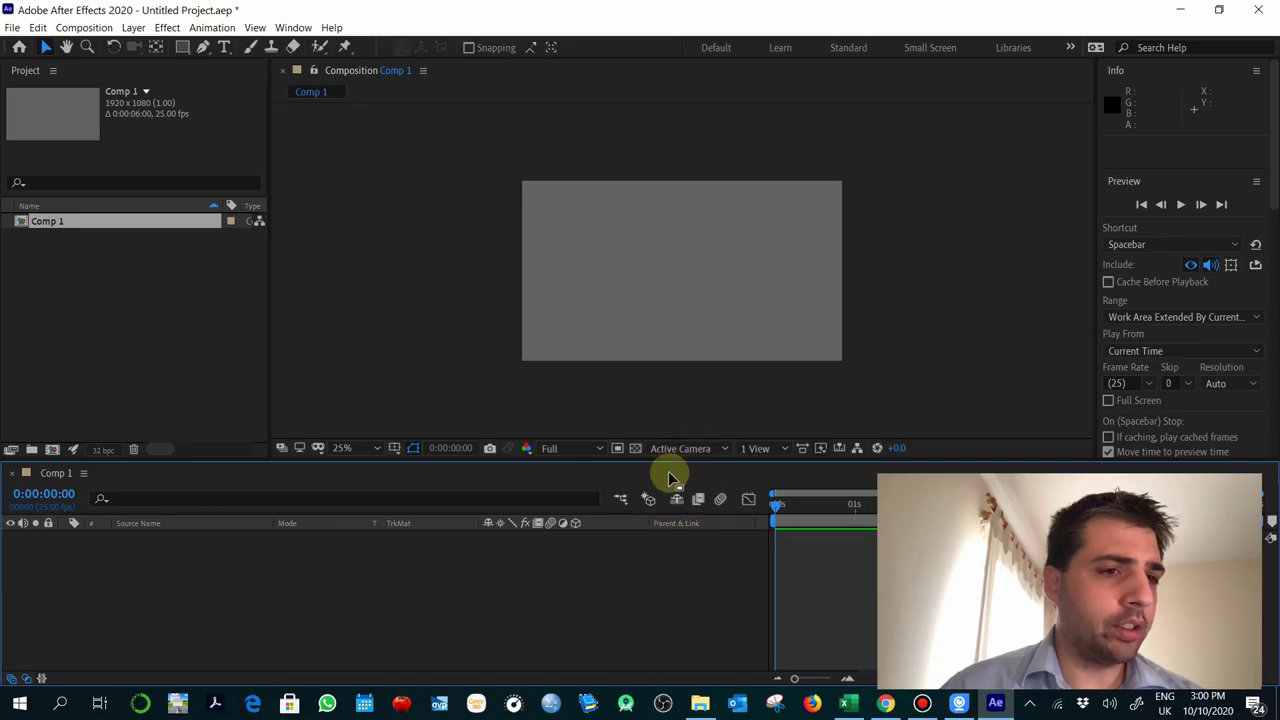
Step: Drag the viewer–timeline divider upward to give the timeline more room
drag(670, 458, 645, 406)
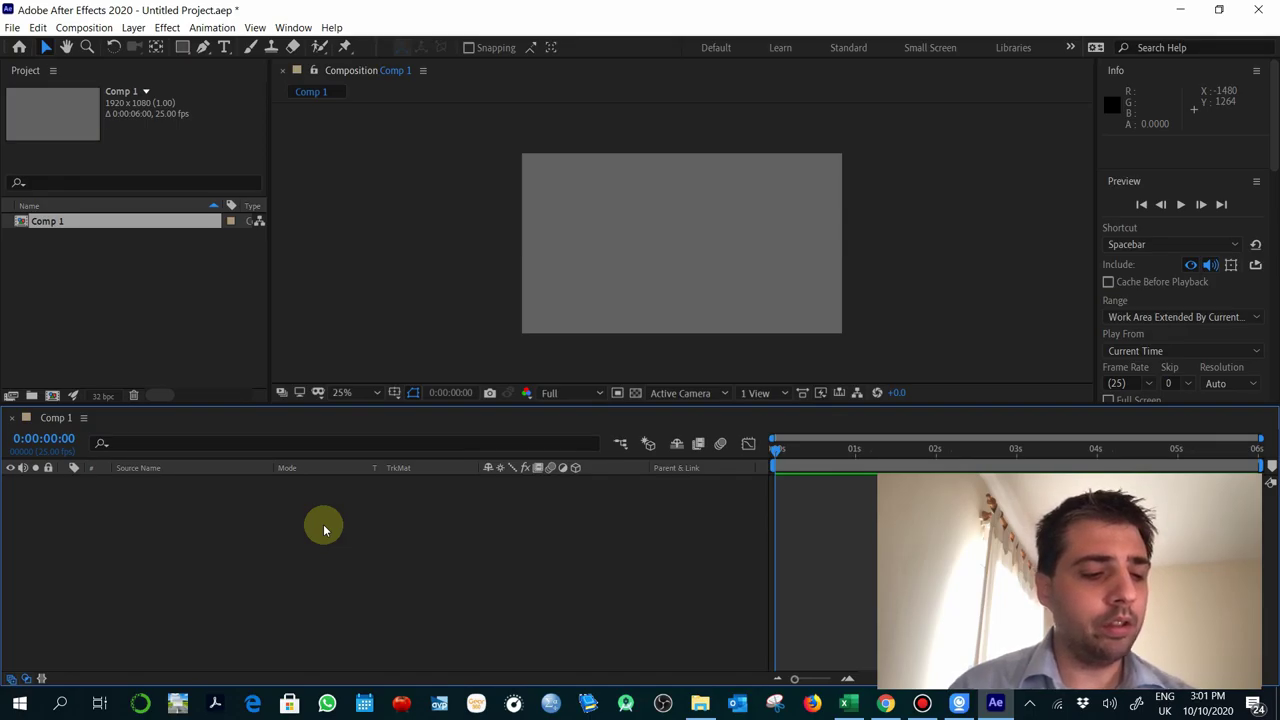
Step: In Import File, select basketball2.jpg, cricket_PNG85.png and tennis01.png from the W03 bouncing balls folder
click(87, 292)
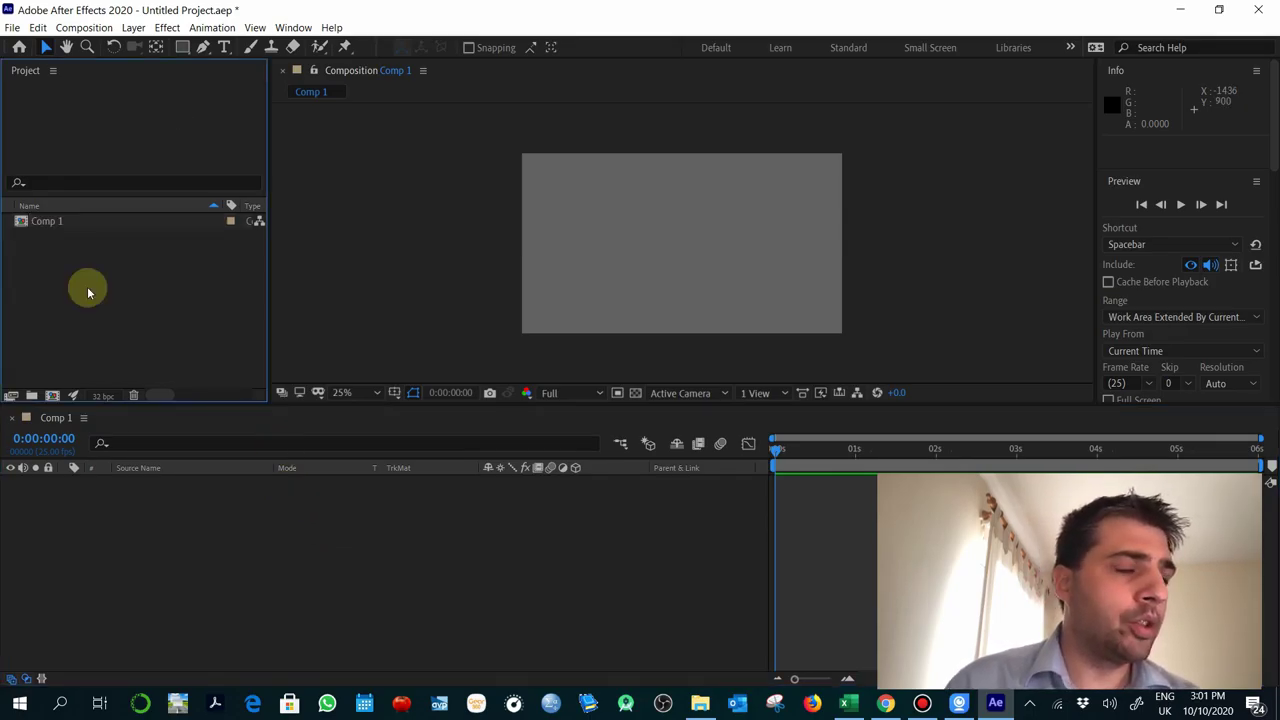
right_click(79, 293)
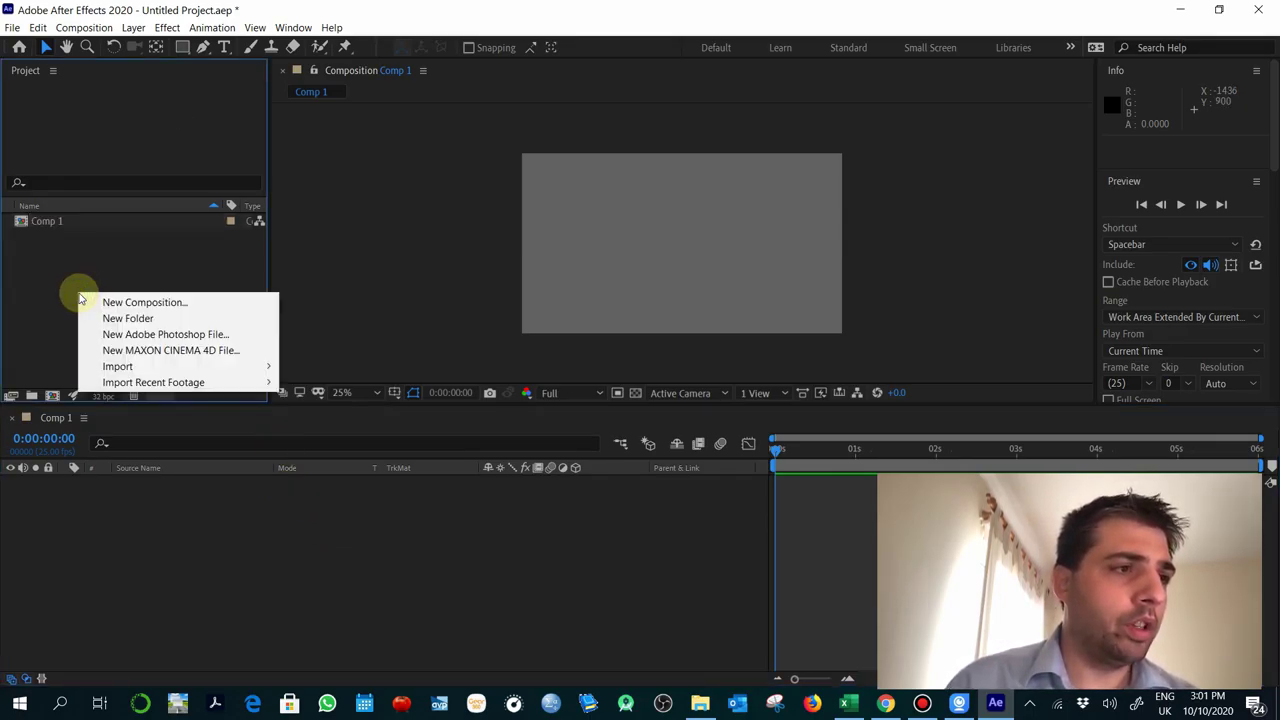
mouse_move(206, 366)
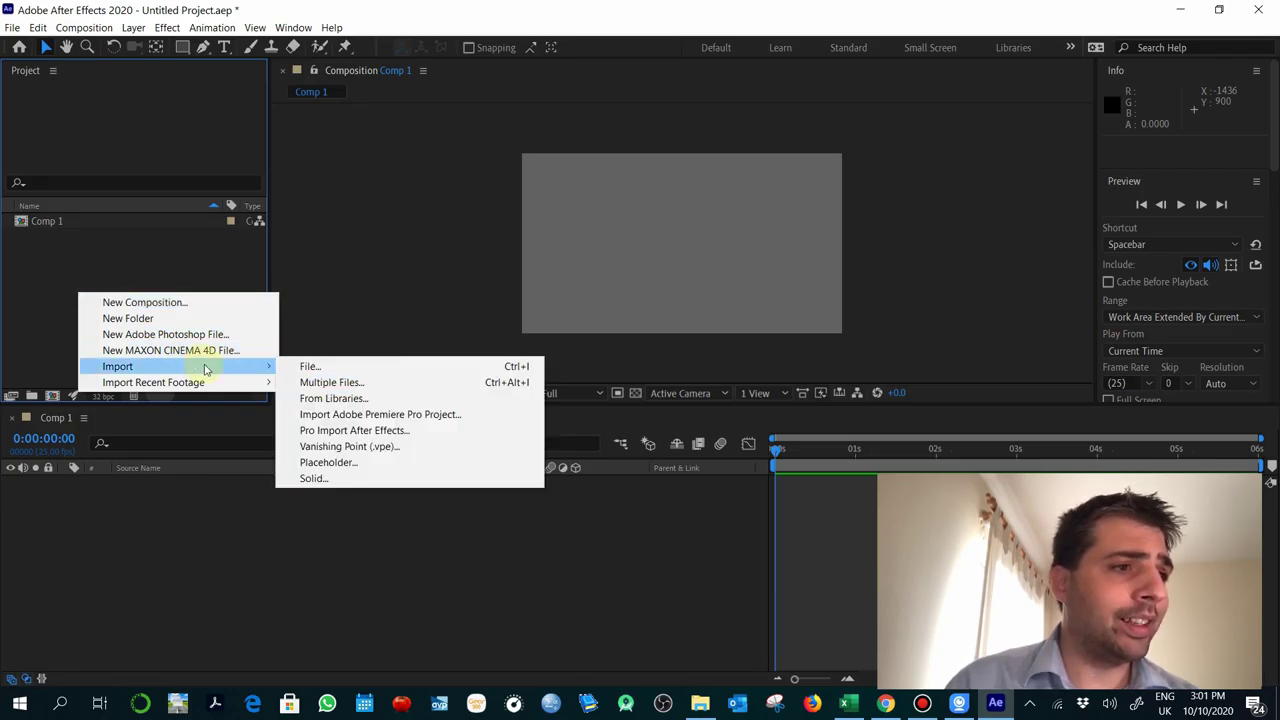
click(530, 372)
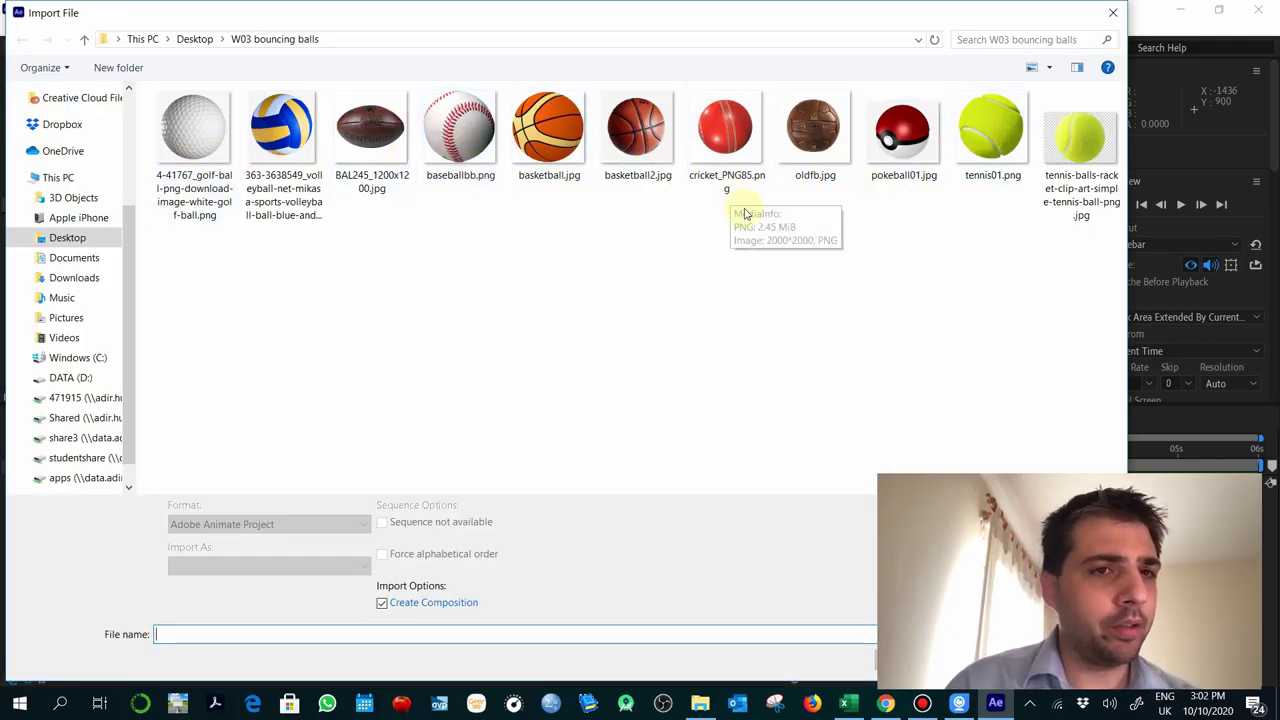
drag(822, 140, 775, 168)
click(730, 145)
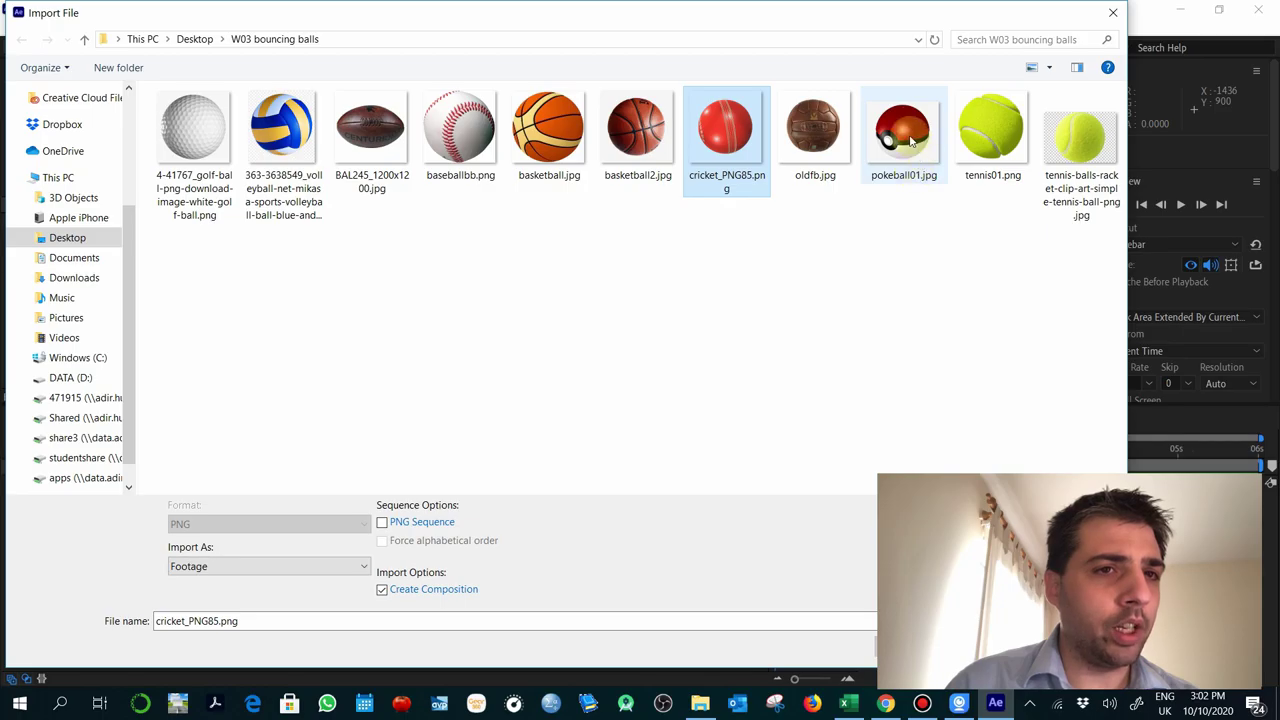
ctrl+click(988, 128)
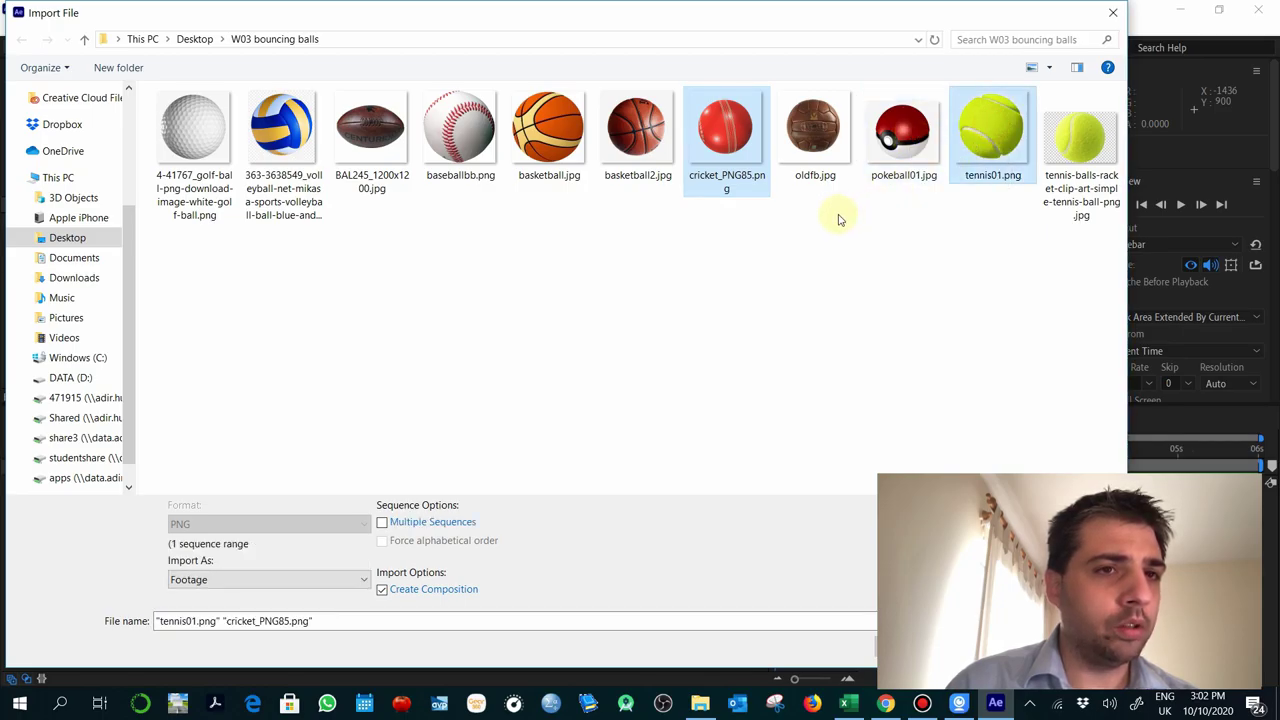
ctrl+click(643, 147)
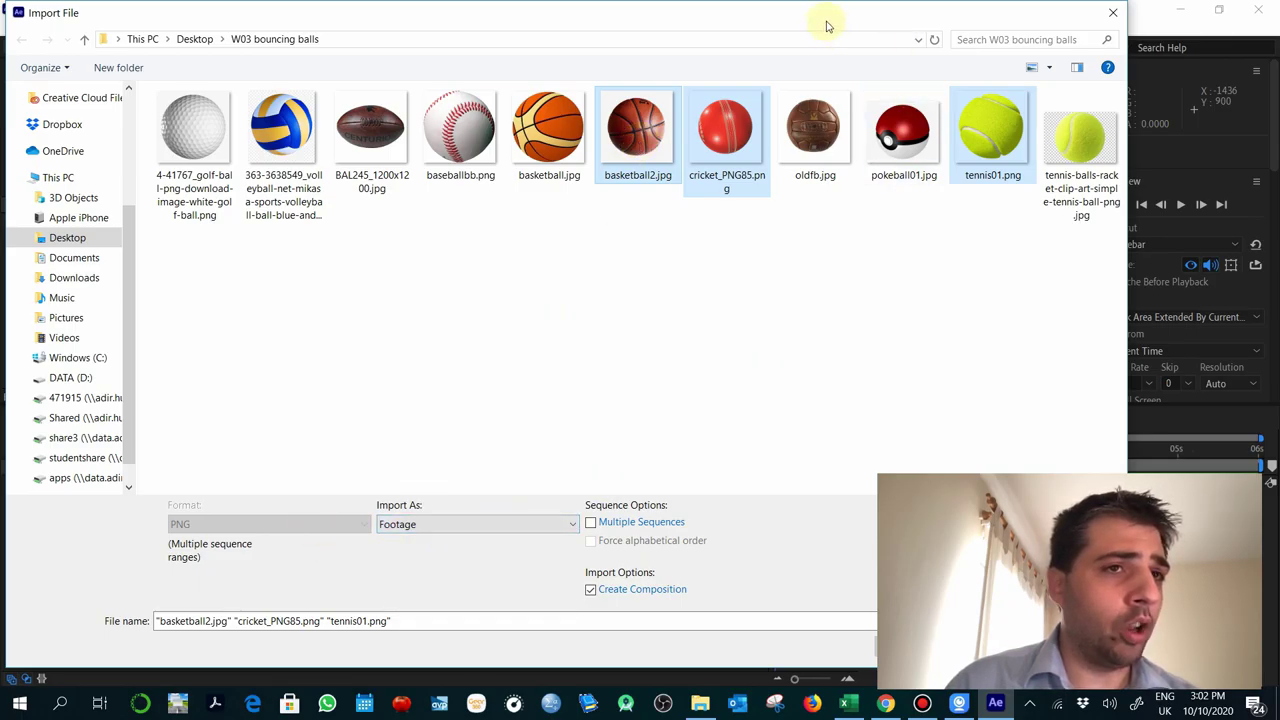
drag(826, 18, 750, 38)
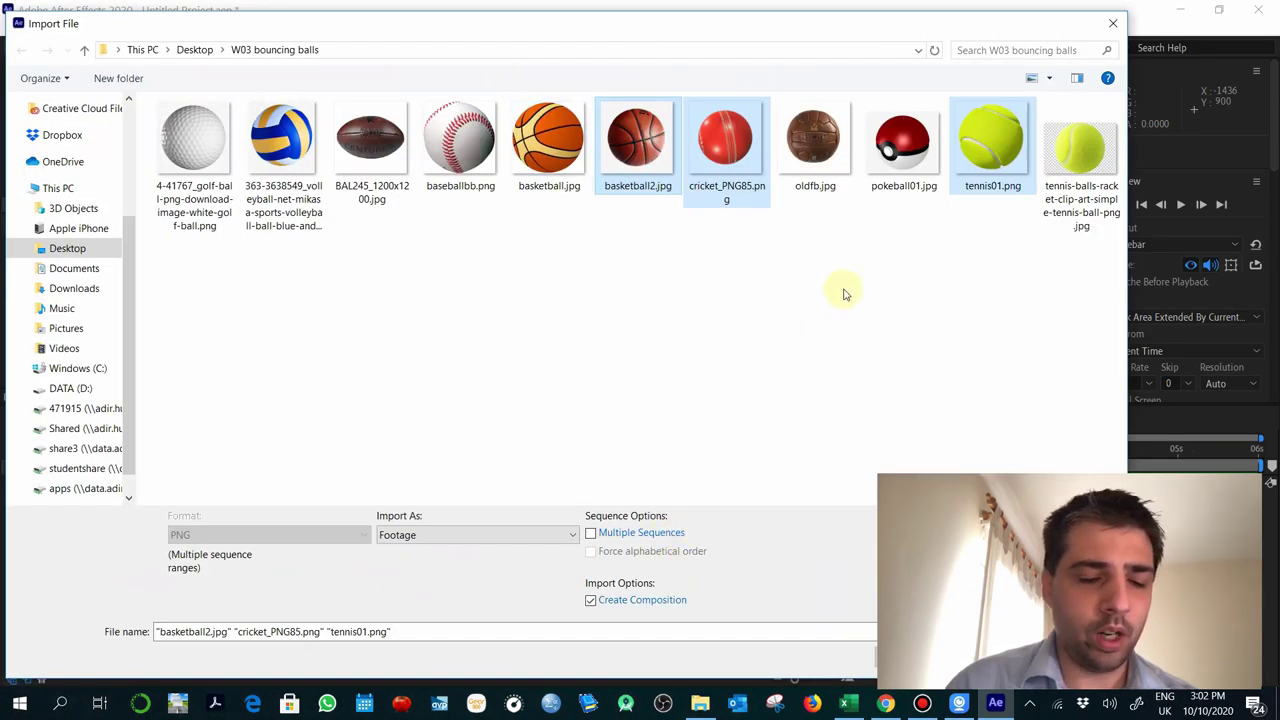
Step: Import the three ball images and drag them into the Comp 1 timeline as layers
key(Return)
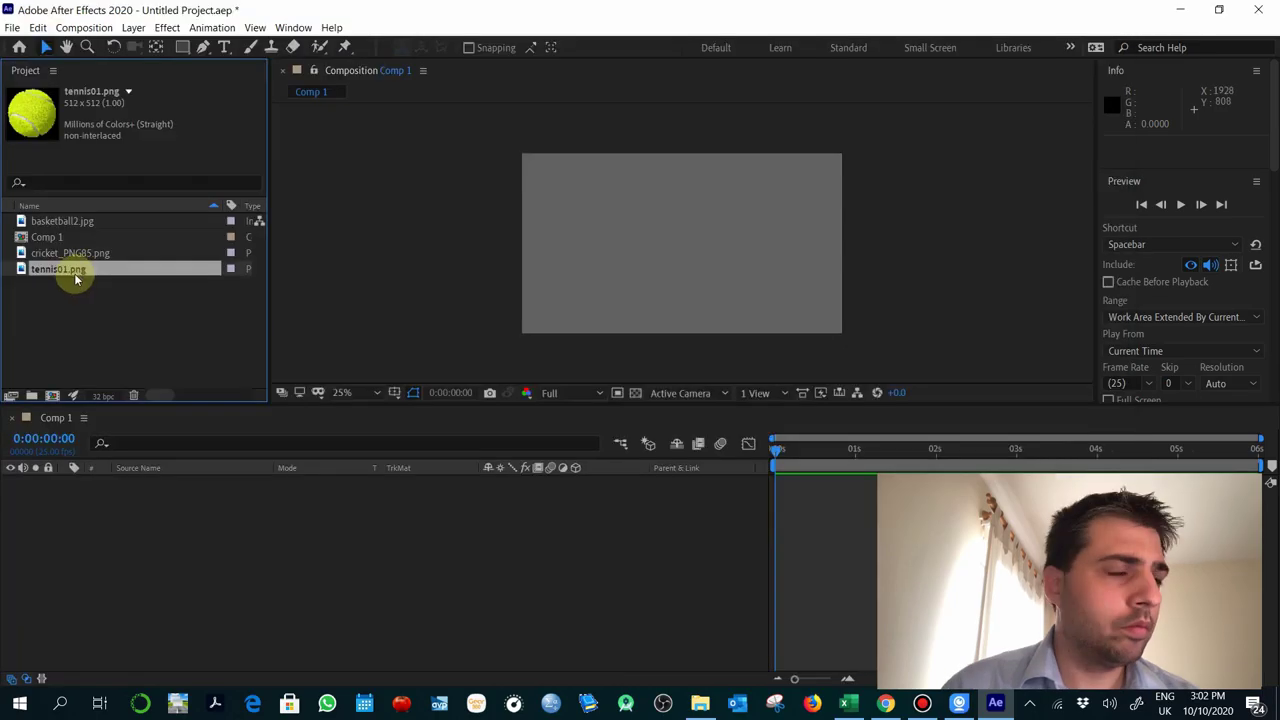
shift+click(73, 241)
ctrl+click(70, 220)
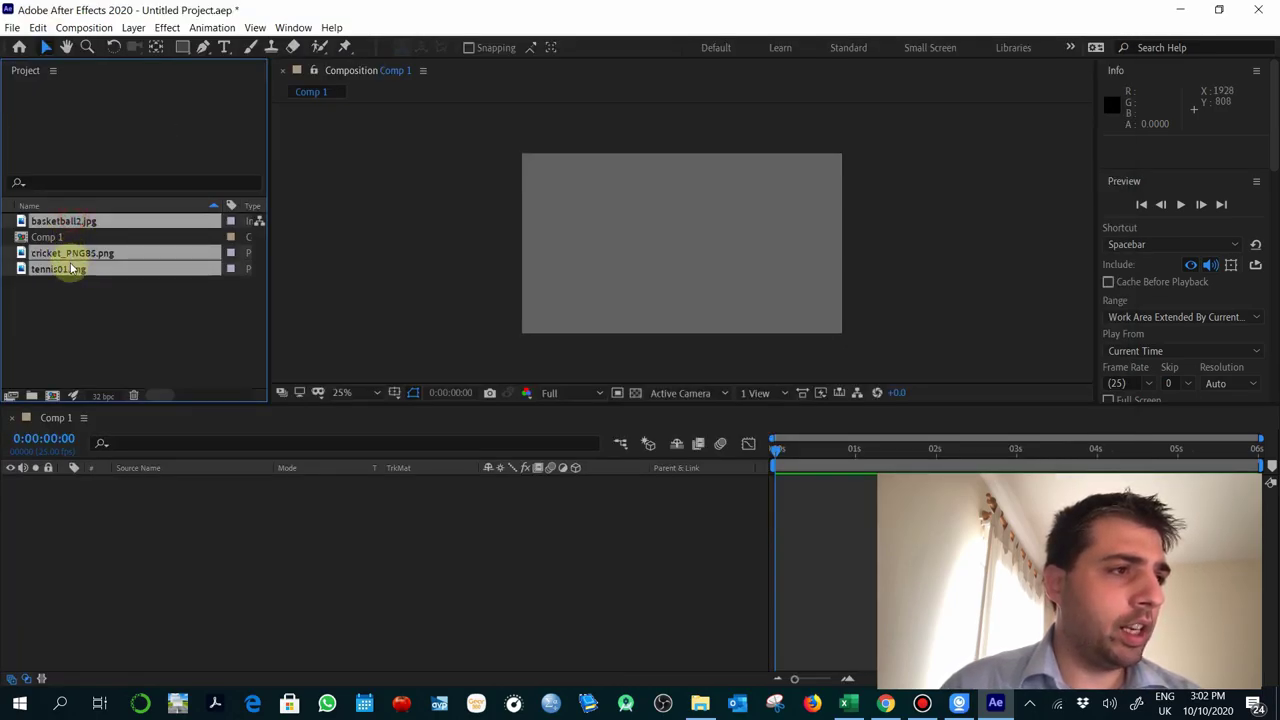
drag(63, 257, 152, 526)
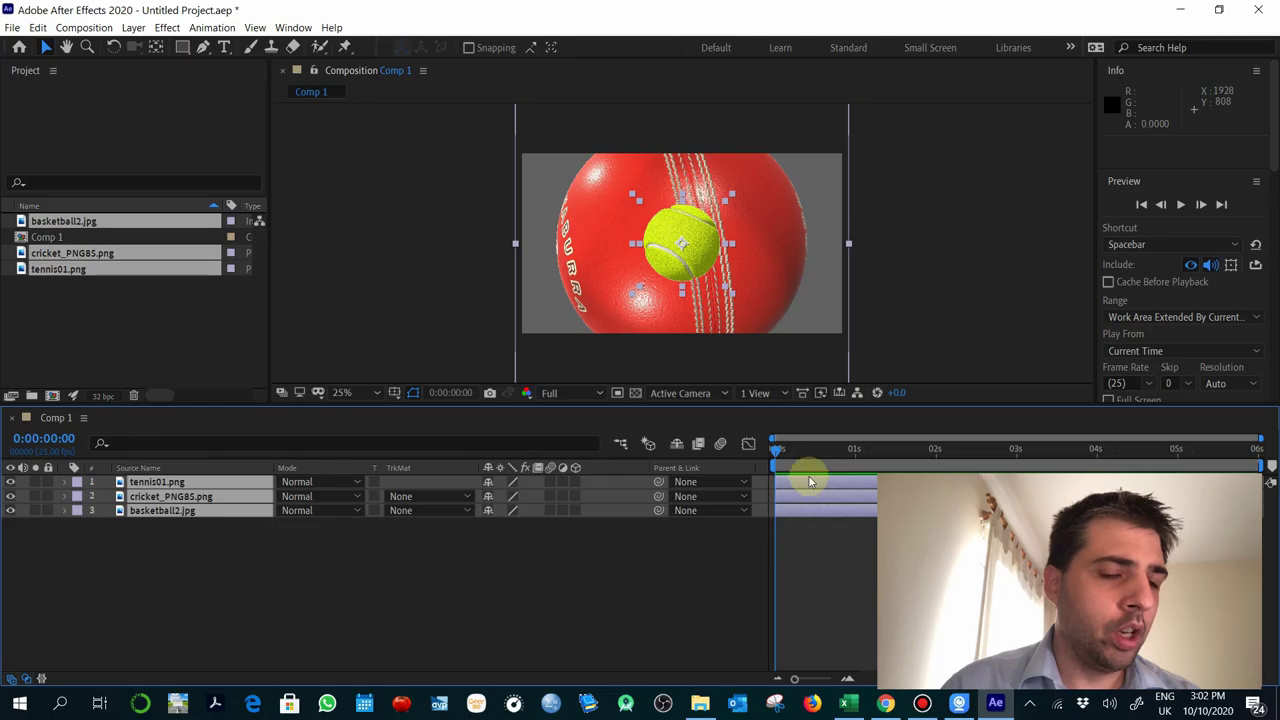
Step: Make the timeline panel taller and trim the three layers to end around 1 second
click(790, 405)
drag(790, 377, 786, 311)
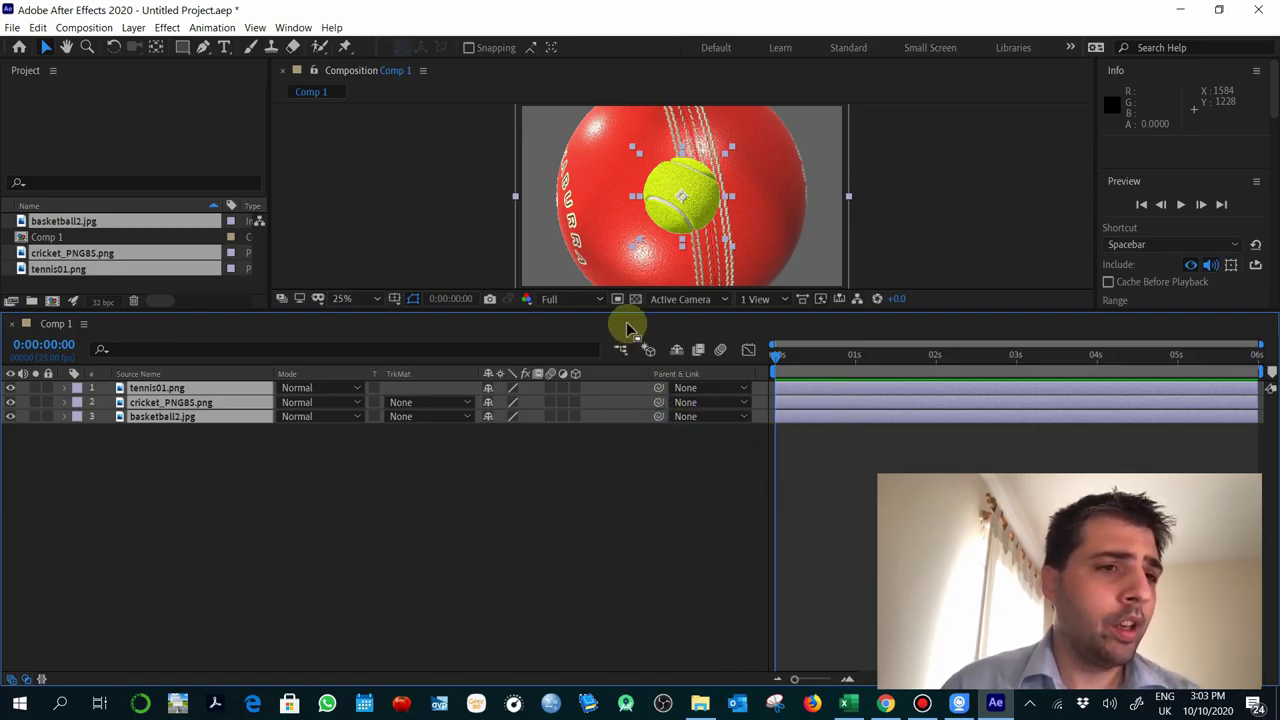
drag(633, 311, 636, 339)
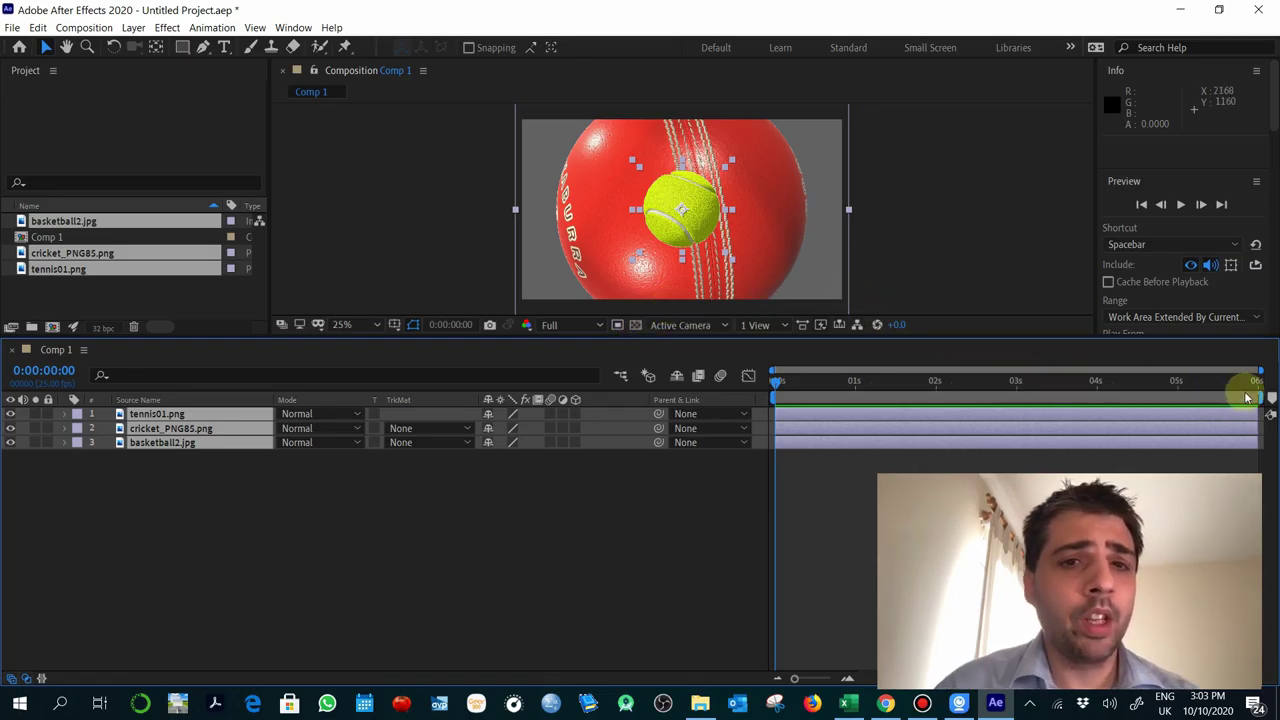
drag(1259, 414, 871, 423)
Step: Select all three layers and set their out points to 2 seconds
click(866, 383)
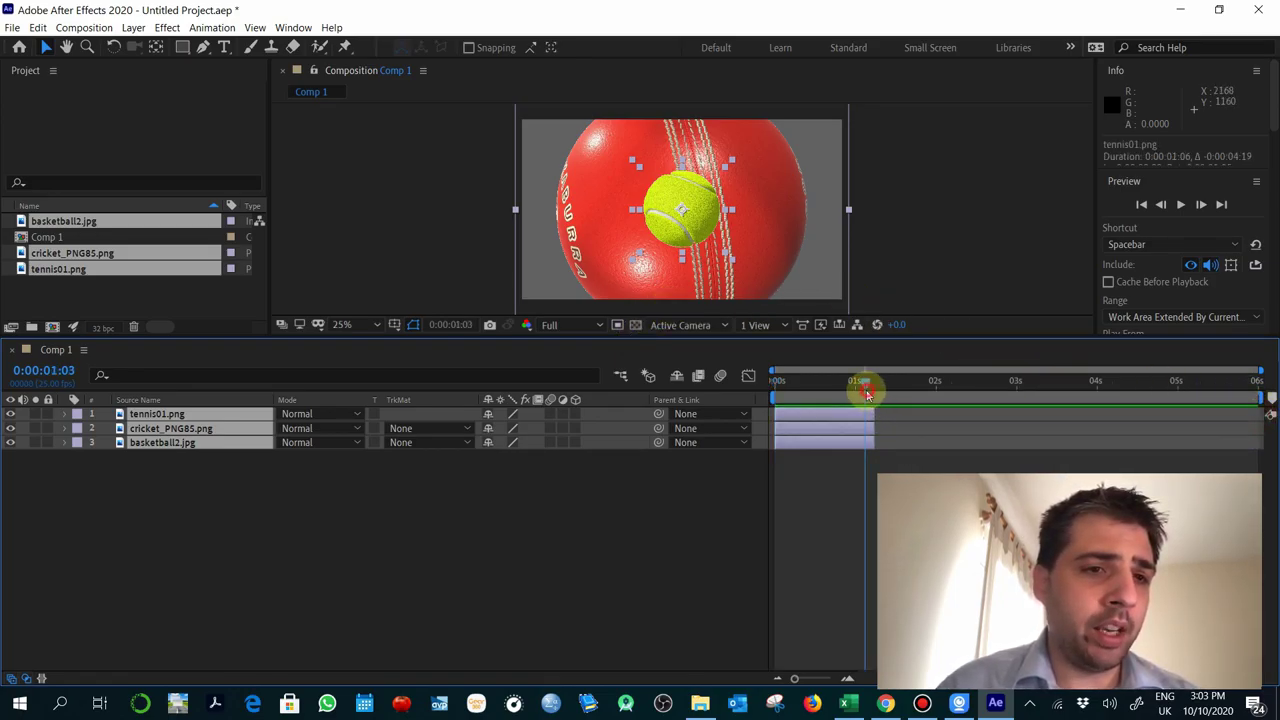
click(853, 391)
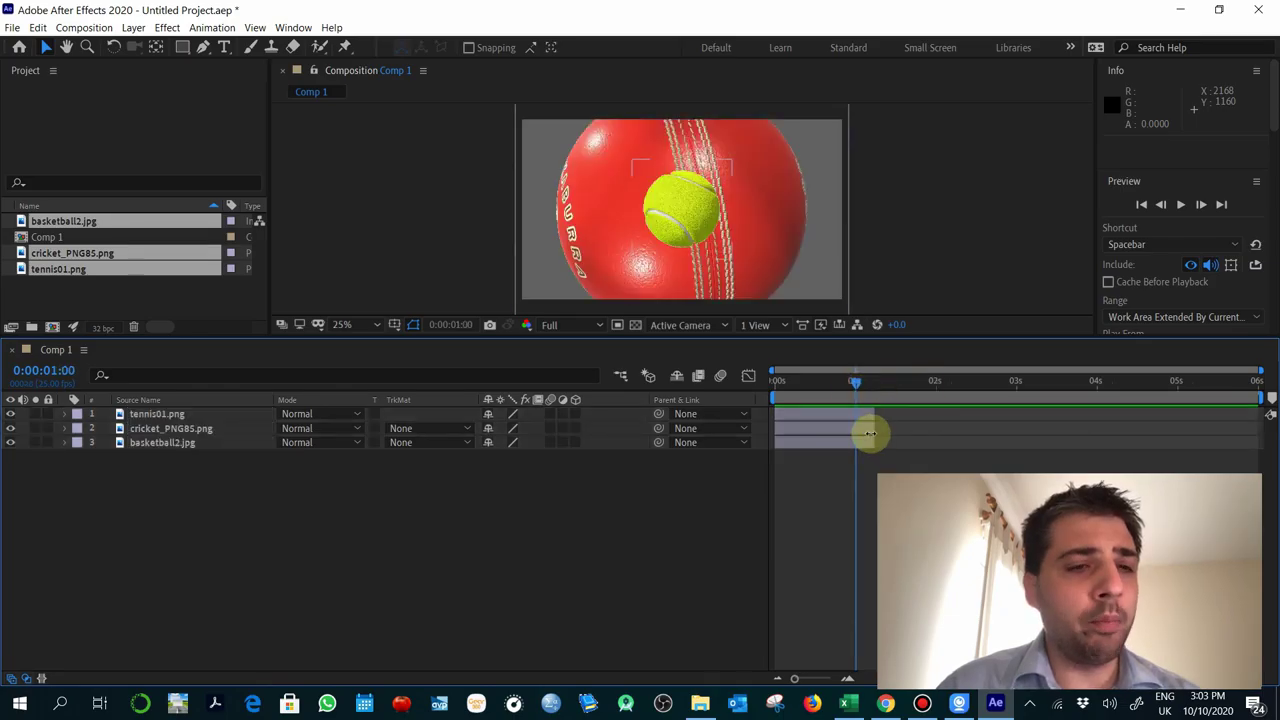
mouse_move(877, 414)
mouse_down()
mouse_move(857, 414)
mouse_move(875, 430)
mouse_up()
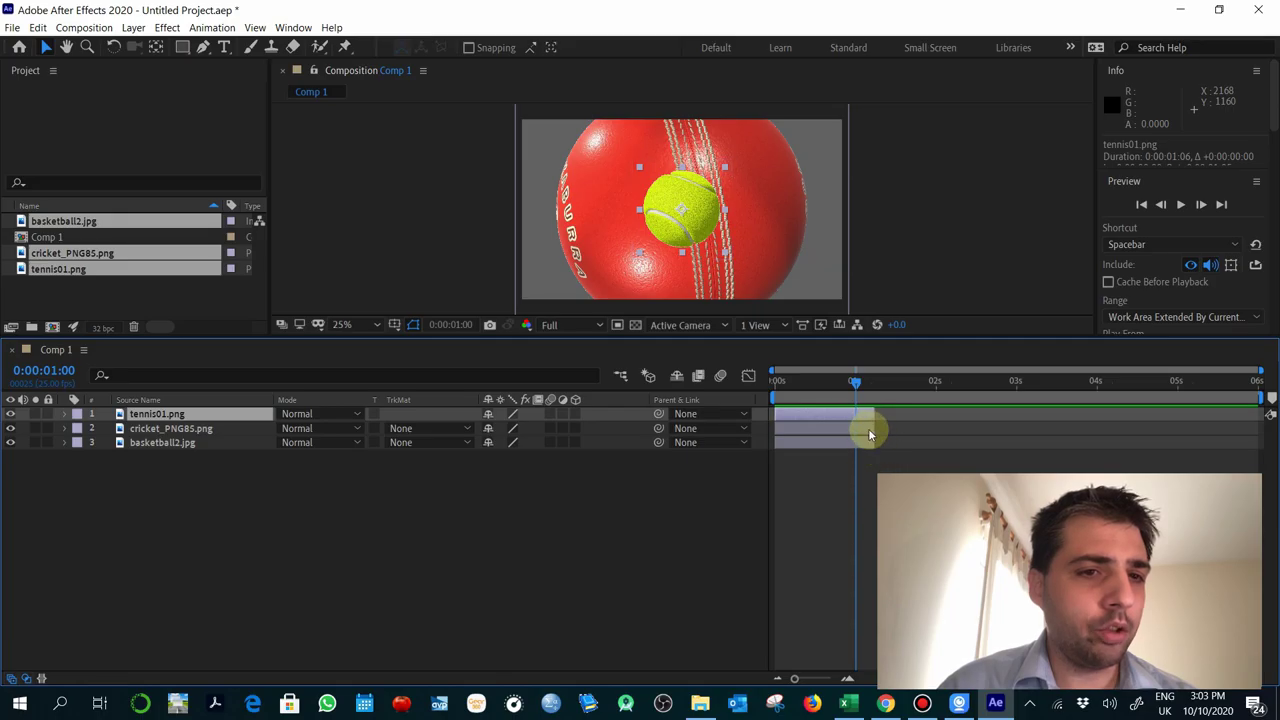
shift+click(866, 430)
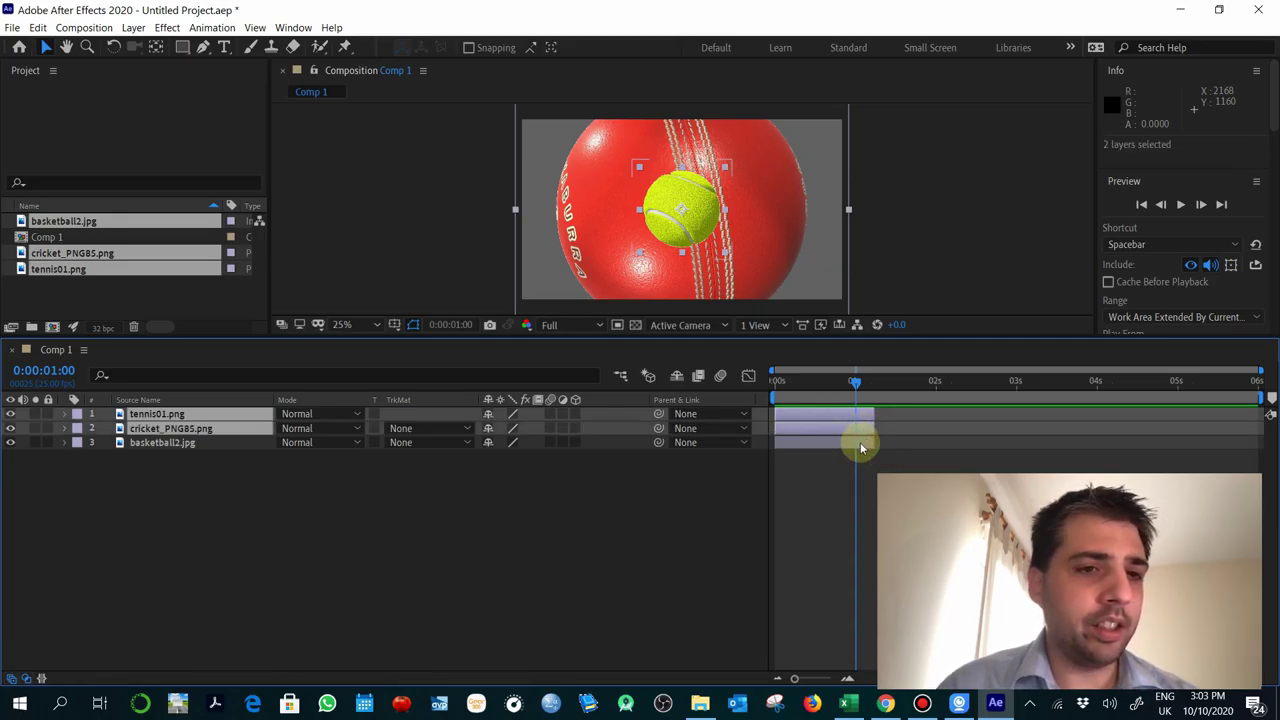
shift+click(863, 443)
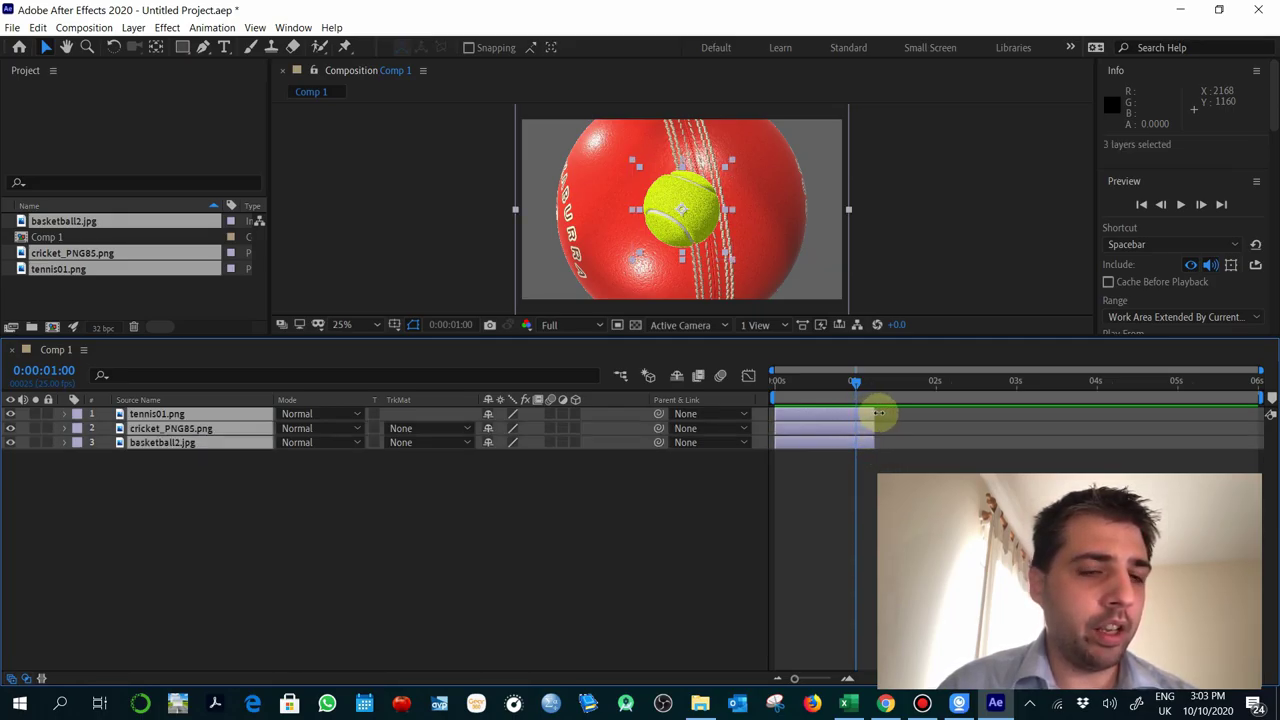
mouse_move(877, 414)
mouse_down()
mouse_move(789, 420)
mouse_move(948, 422)
mouse_move(834, 423)
mouse_move(858, 415)
mouse_up()
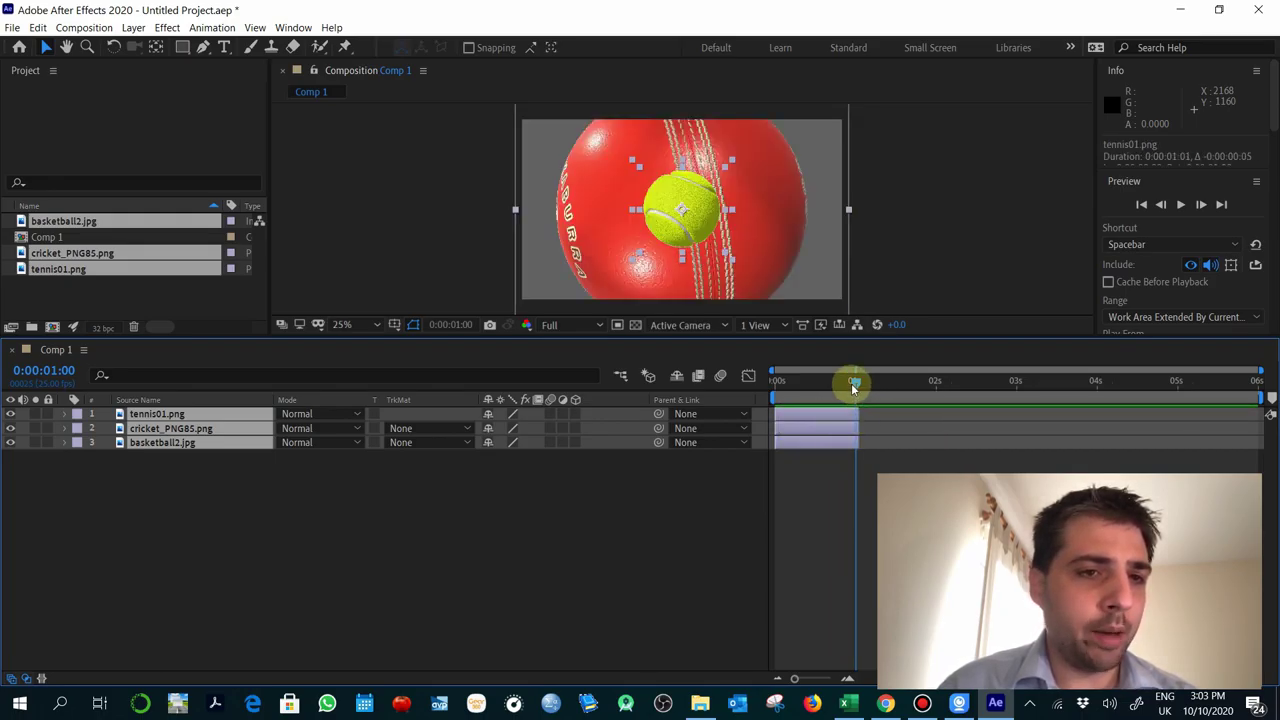
drag(853, 387, 935, 393)
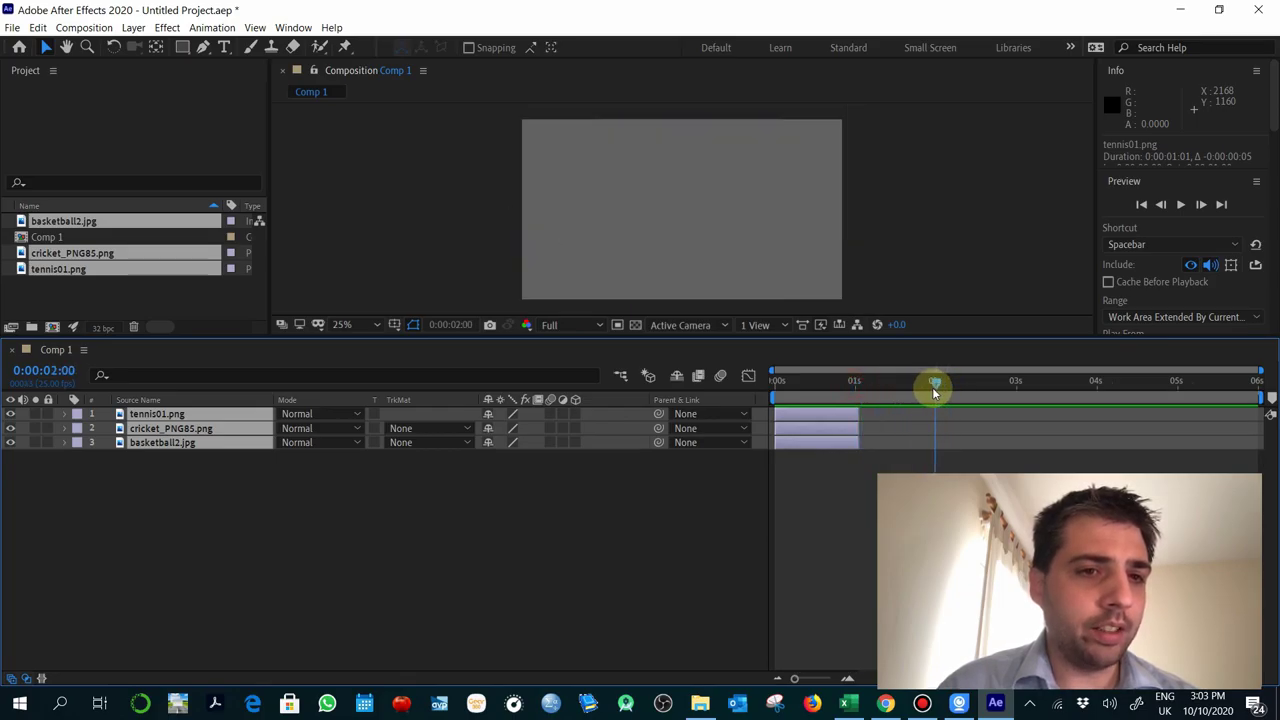
click(851, 423)
drag(858, 412, 932, 410)
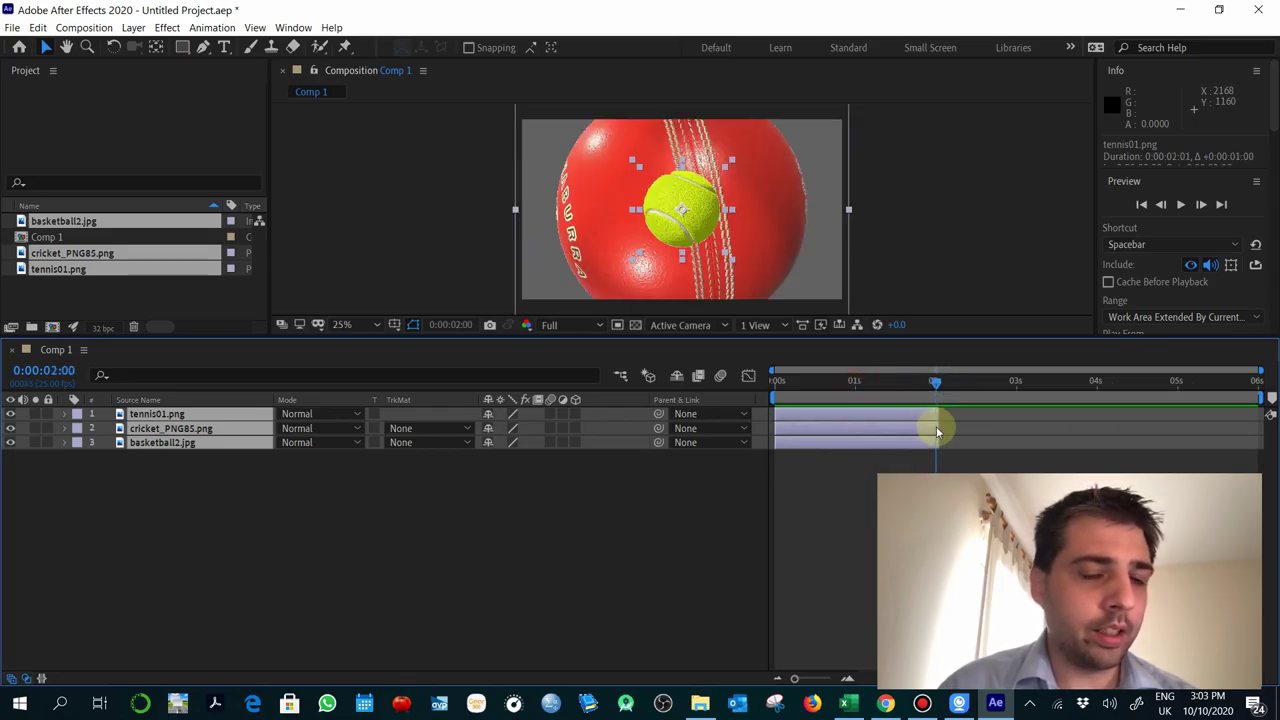
Step: Slide the cricket layer to start at 2 s and basketball at 4 s, then scrub to preview
click(797, 418)
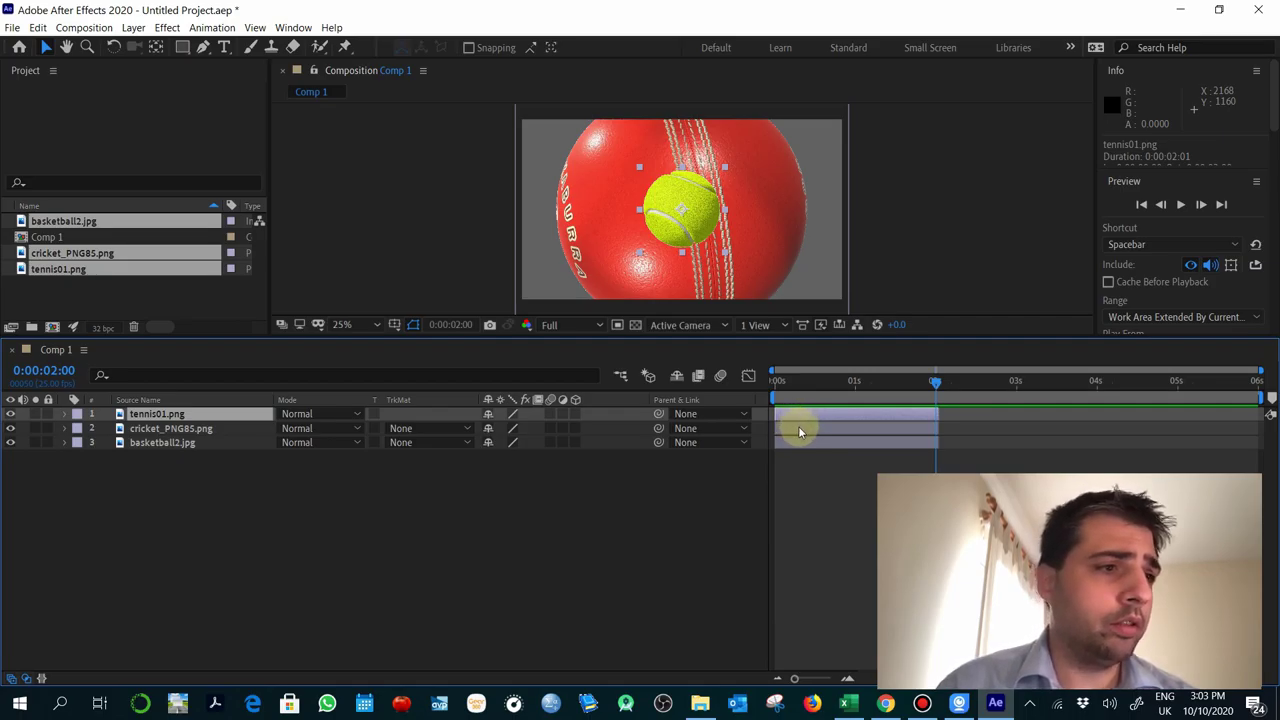
click(811, 428)
drag(811, 428, 981, 428)
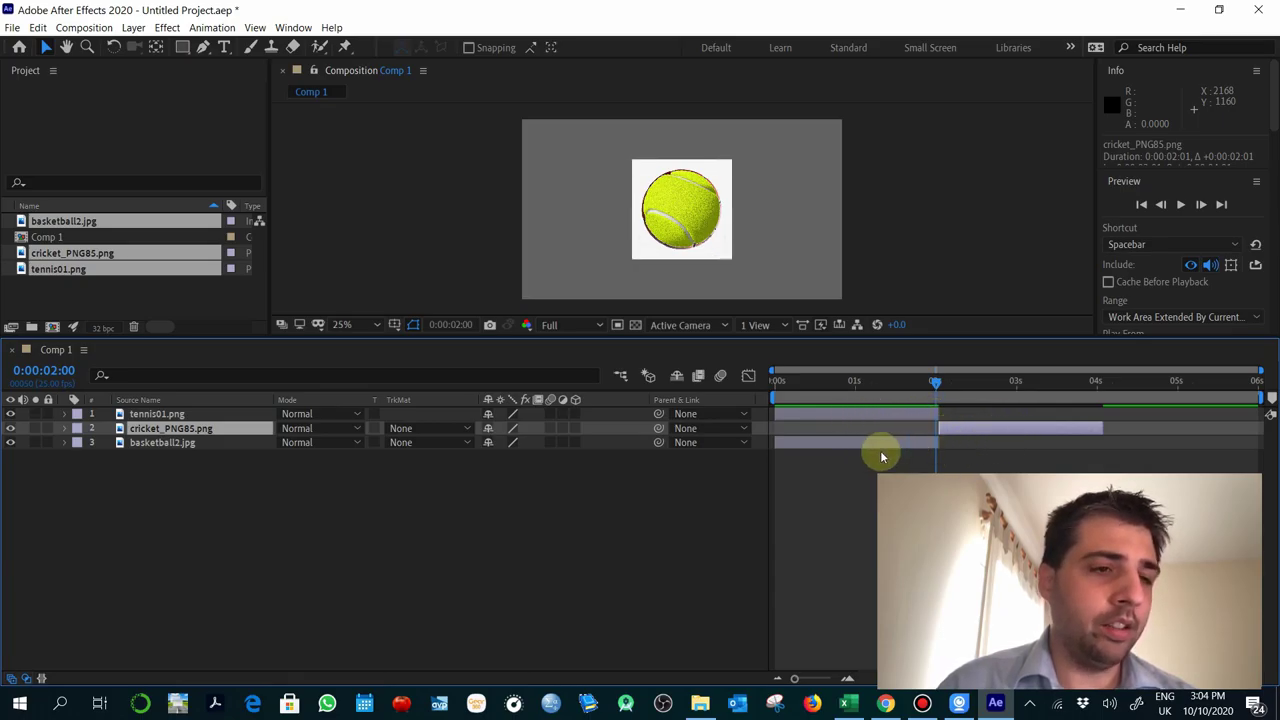
click(819, 442)
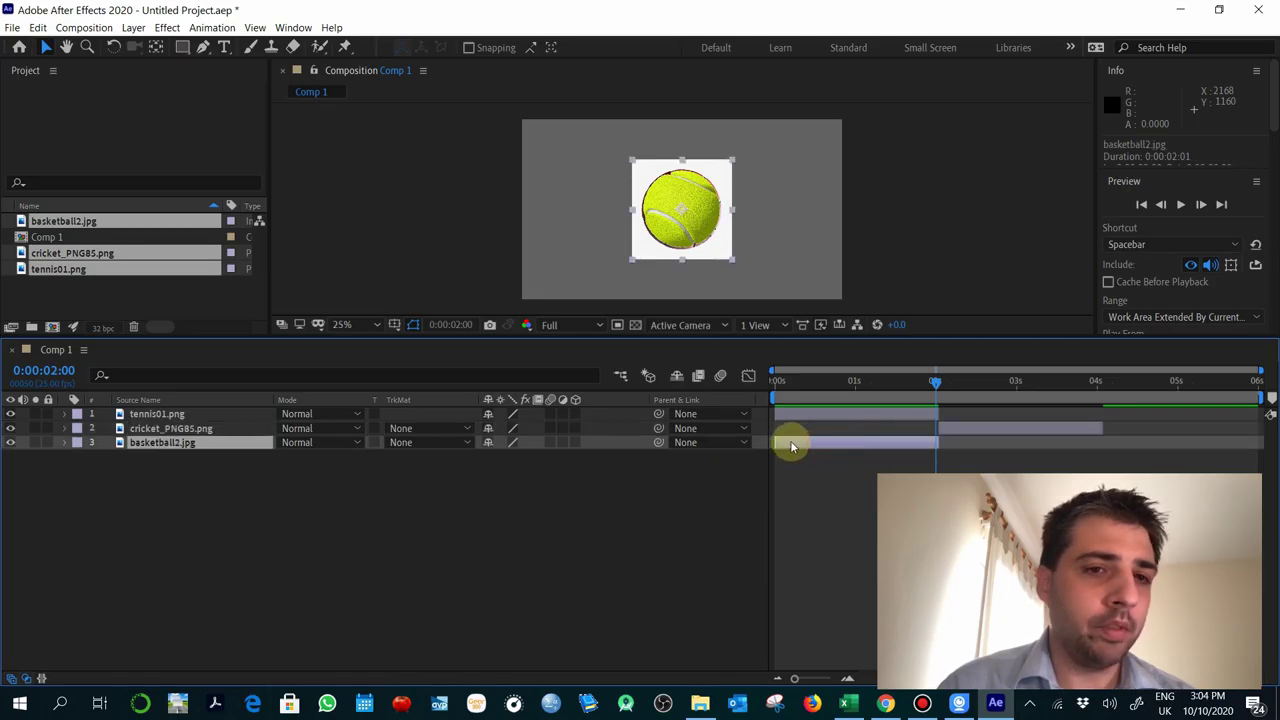
drag(791, 446, 1134, 449)
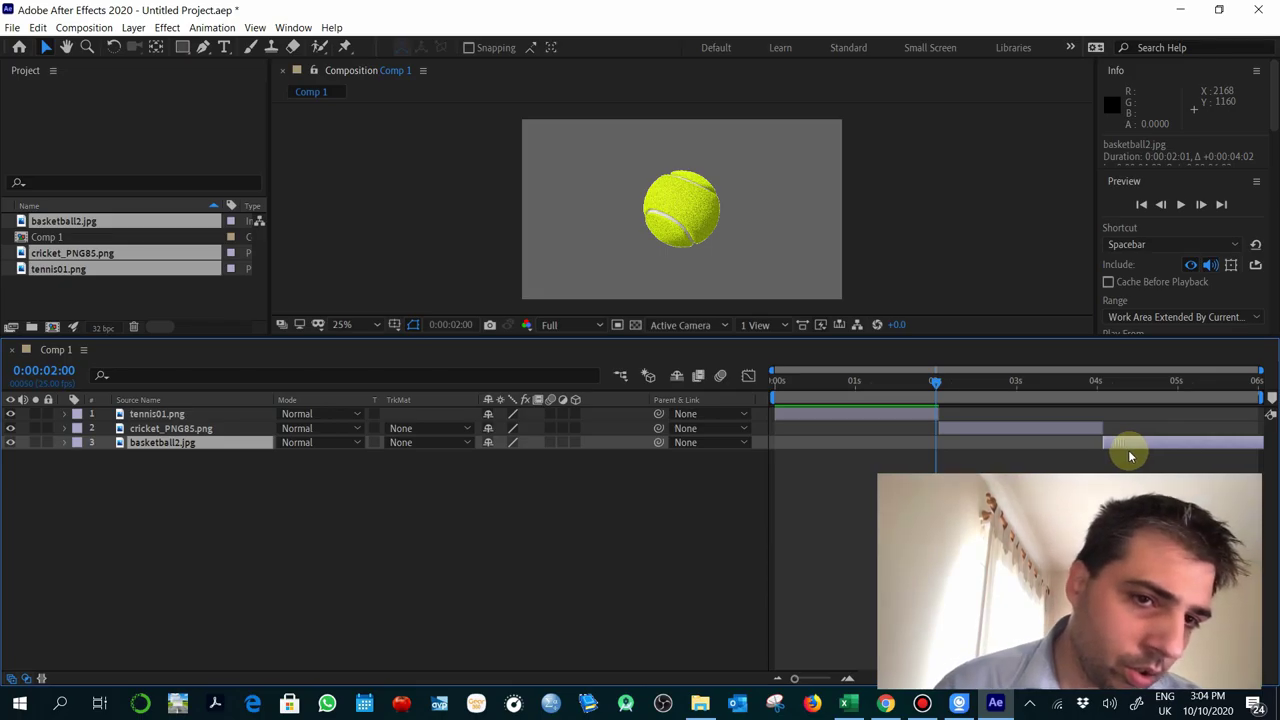
drag(1071, 378, 854, 411)
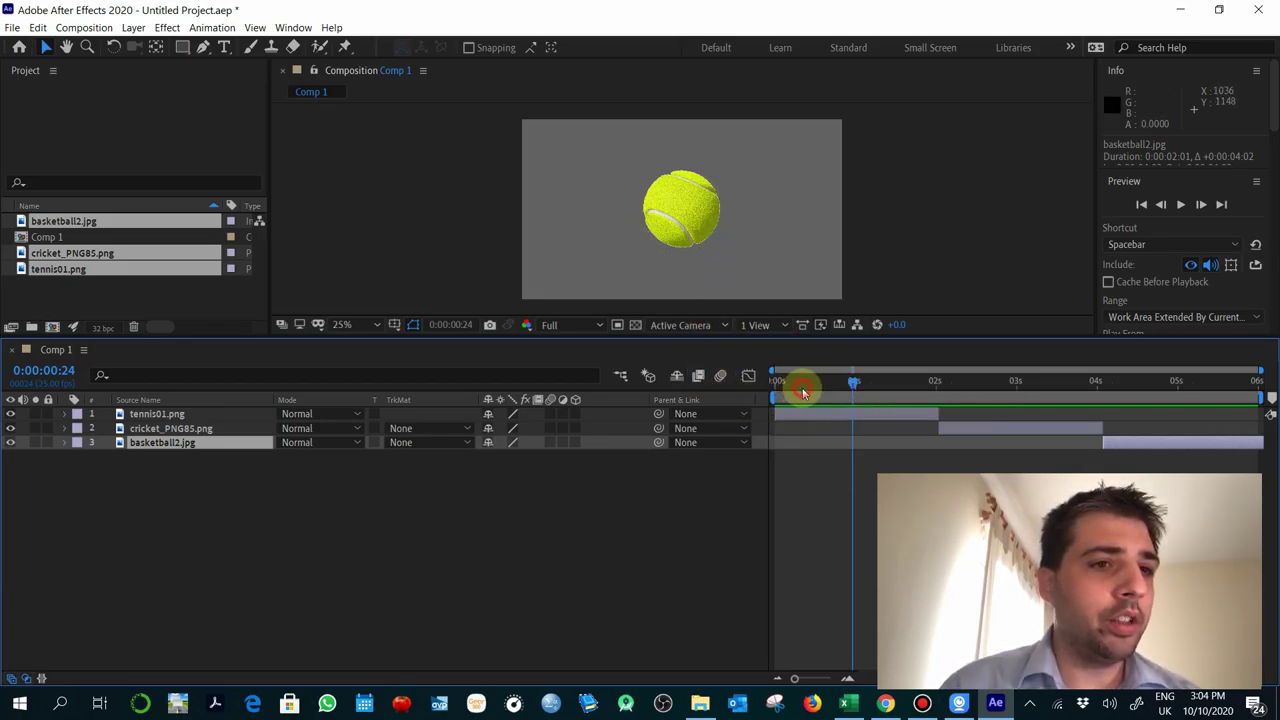
Step: Near the comp start, drag the tennis ball slightly within the frame
click(802, 390)
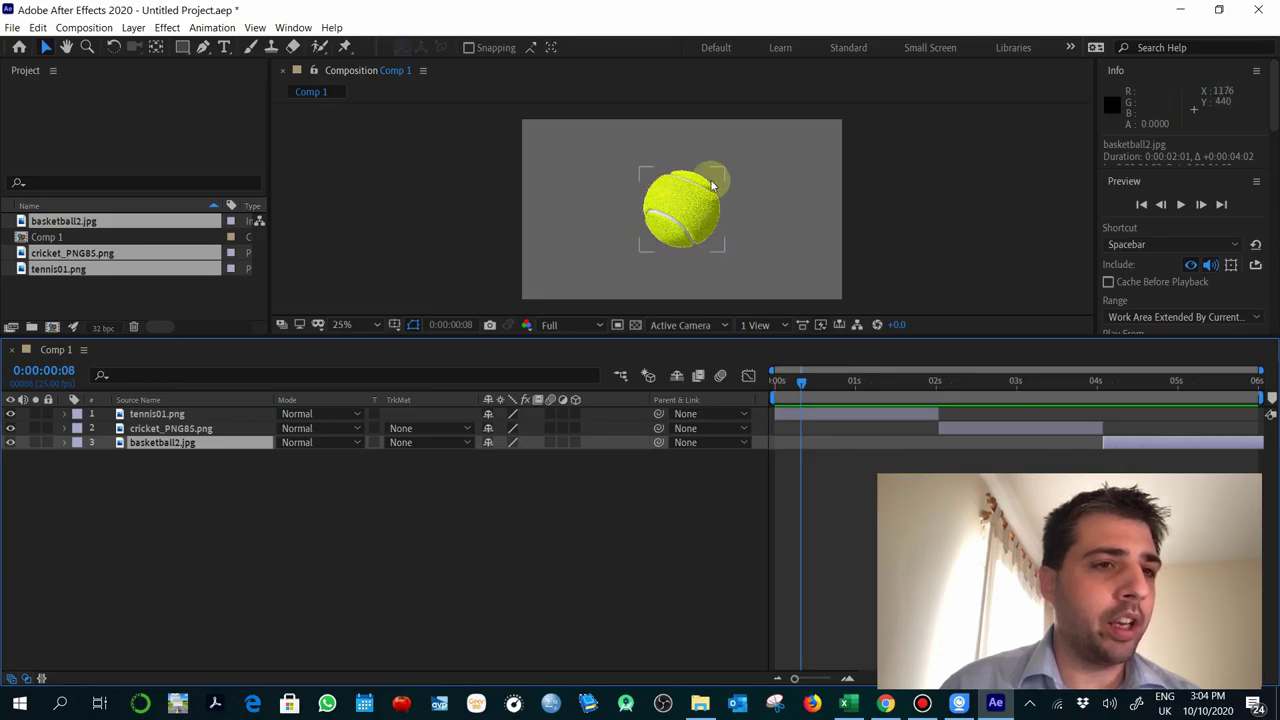
click(195, 413)
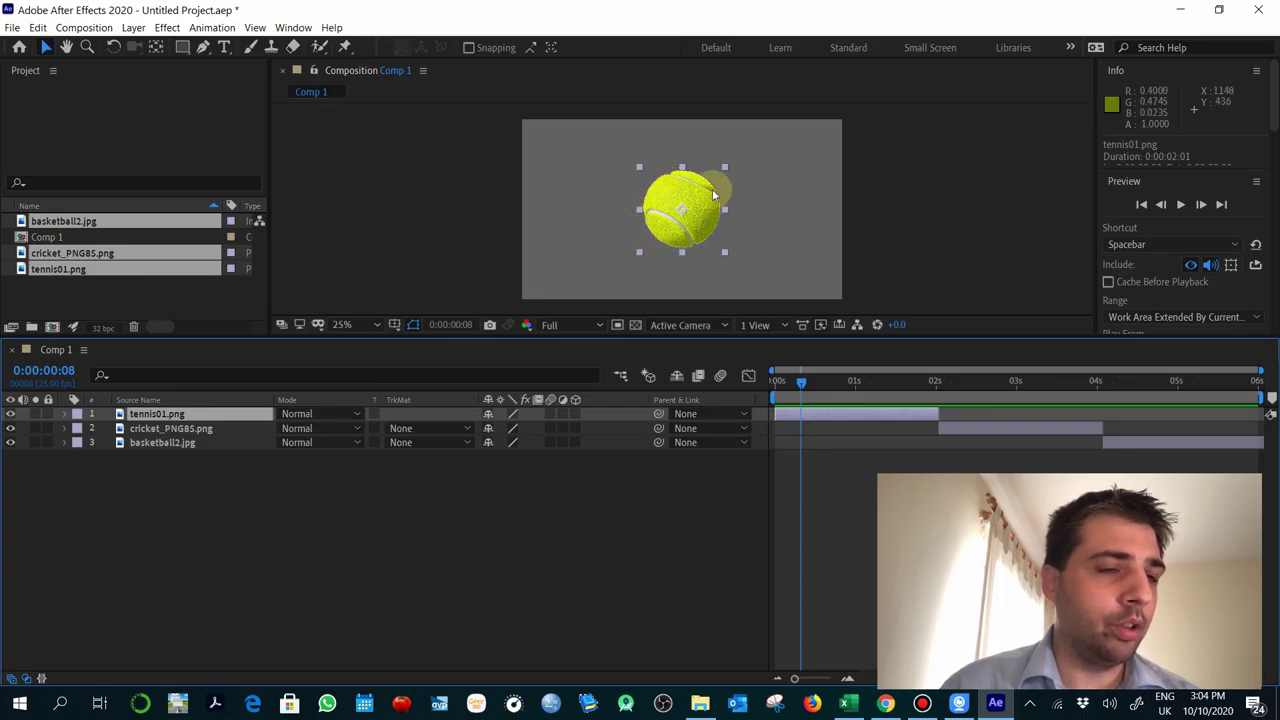
drag(660, 176, 710, 244)
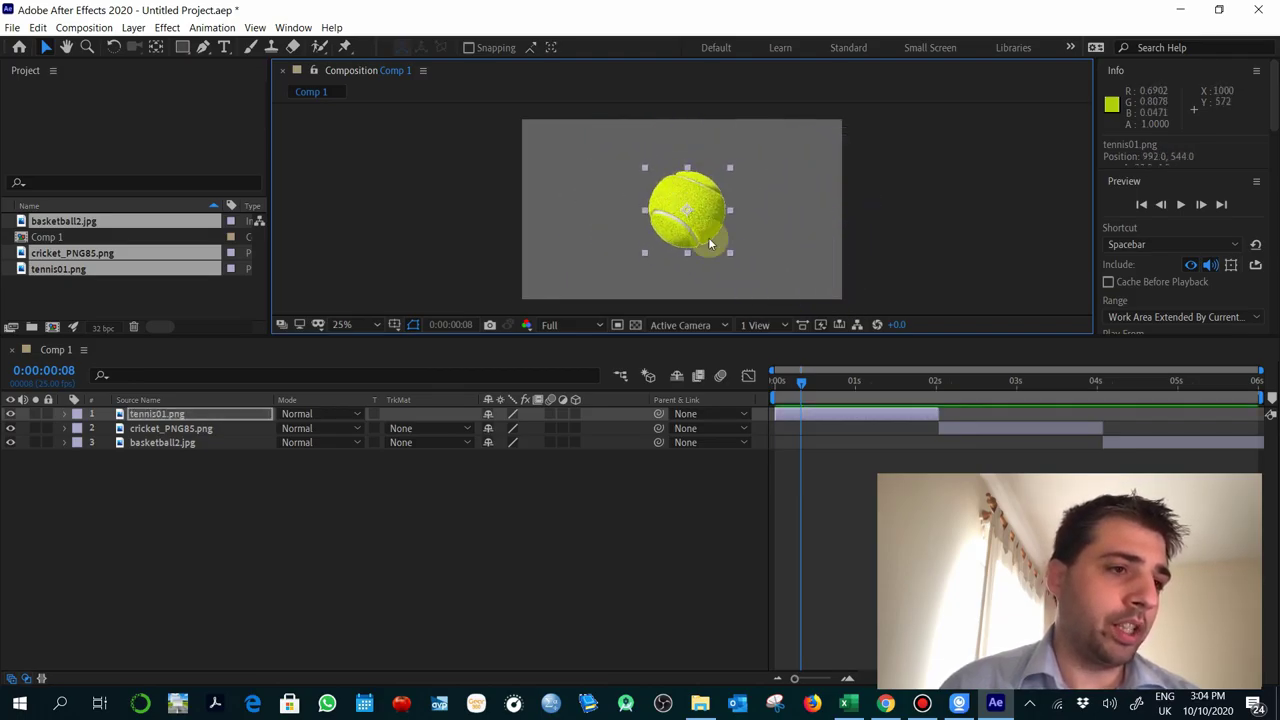
Step: Move the basketball to the left side at position 364, 472 and resize the panel dividers
click(966, 385)
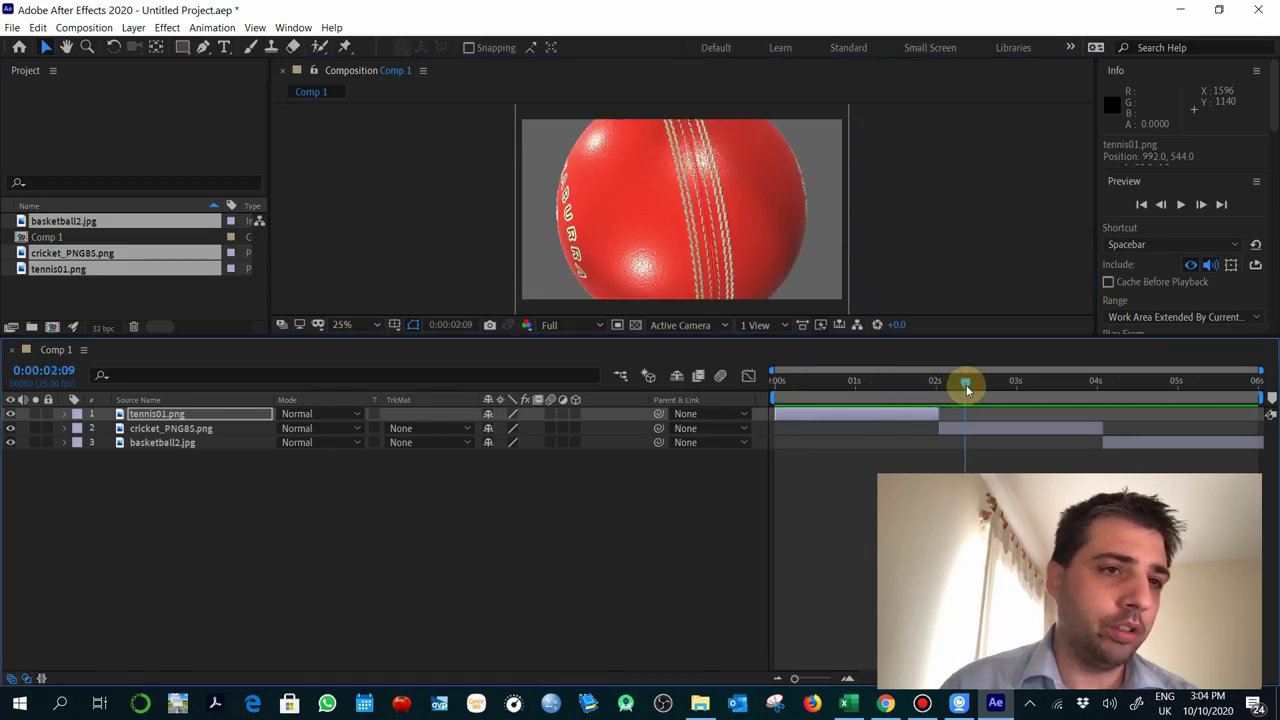
click(1124, 393)
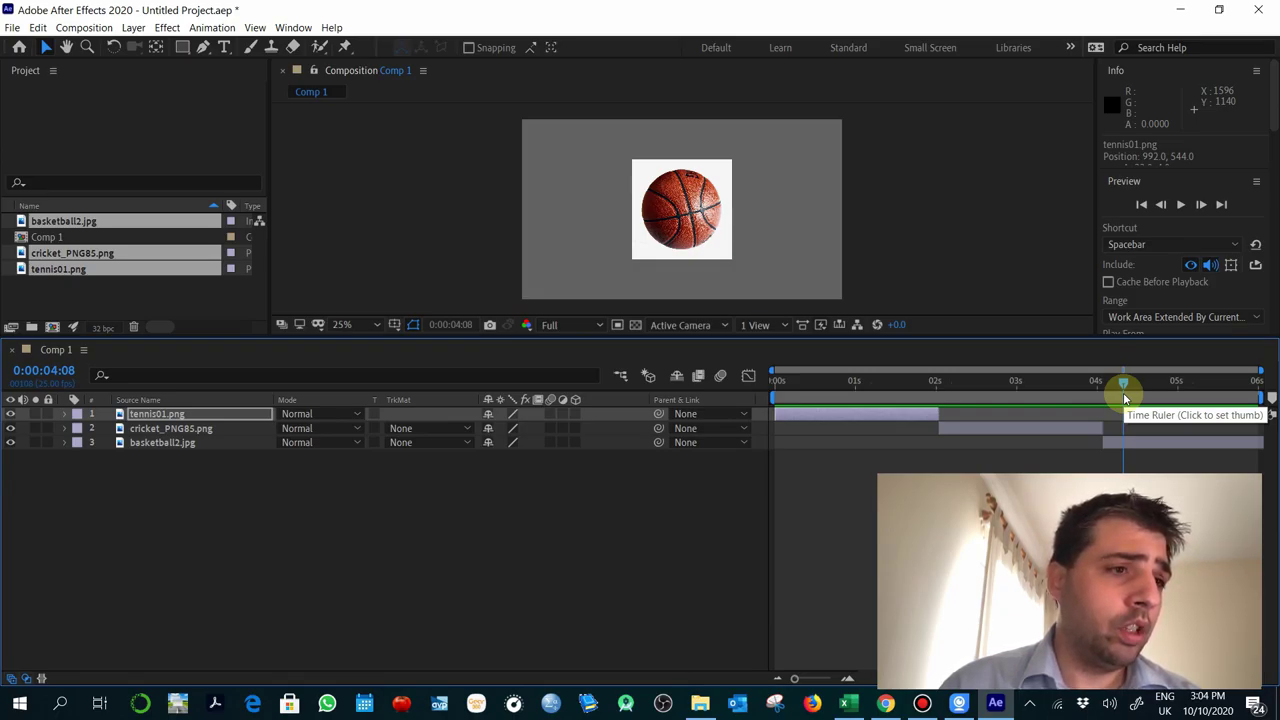
click(195, 446)
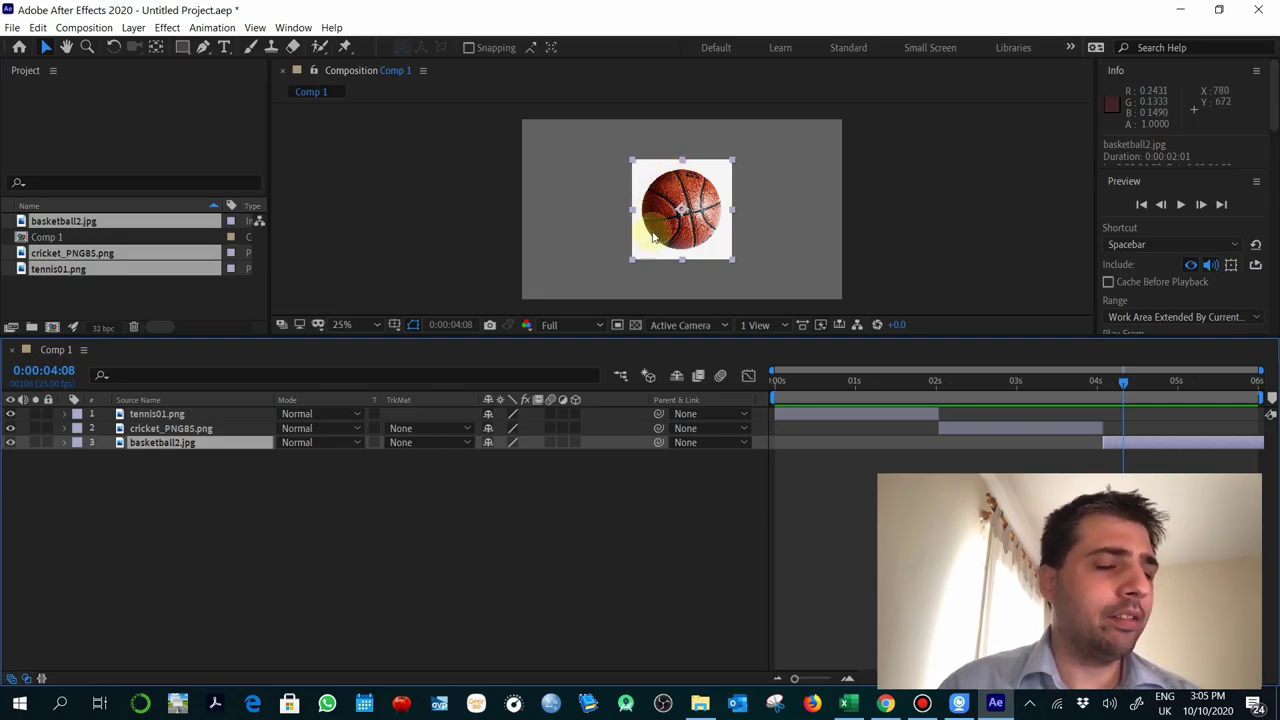
drag(643, 214, 548, 170)
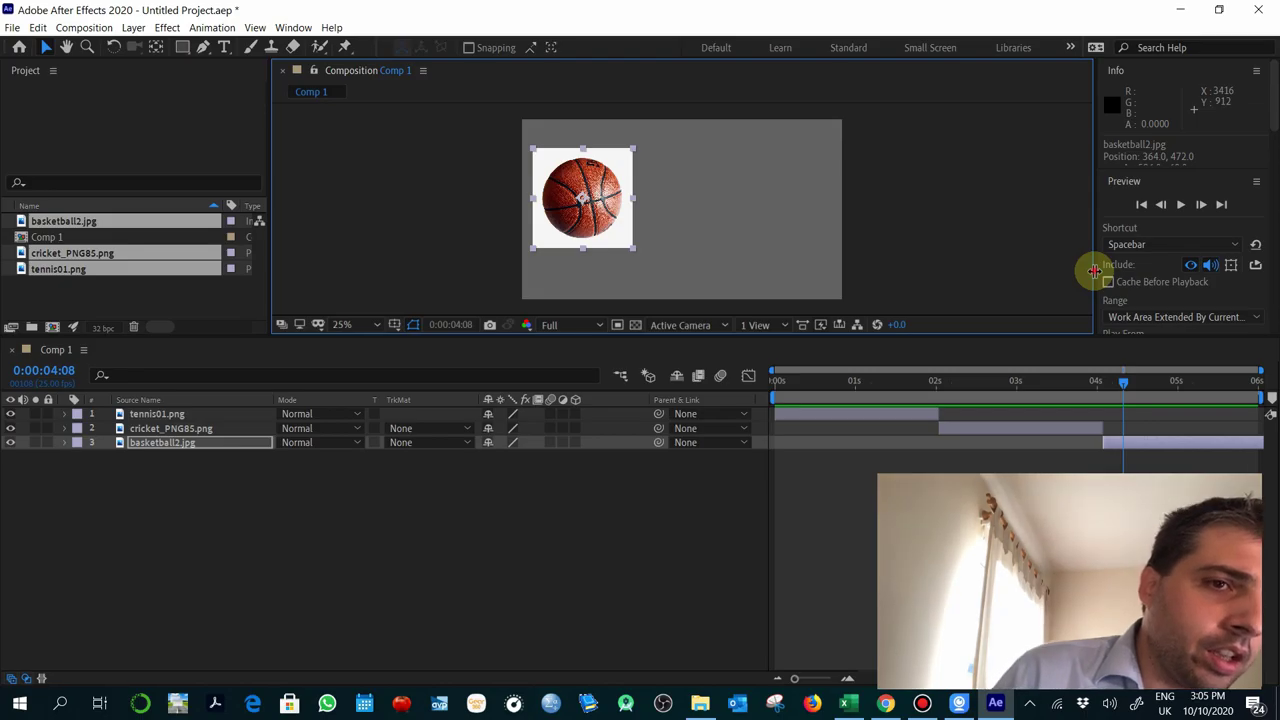
drag(1093, 274, 870, 274)
drag(863, 334, 832, 474)
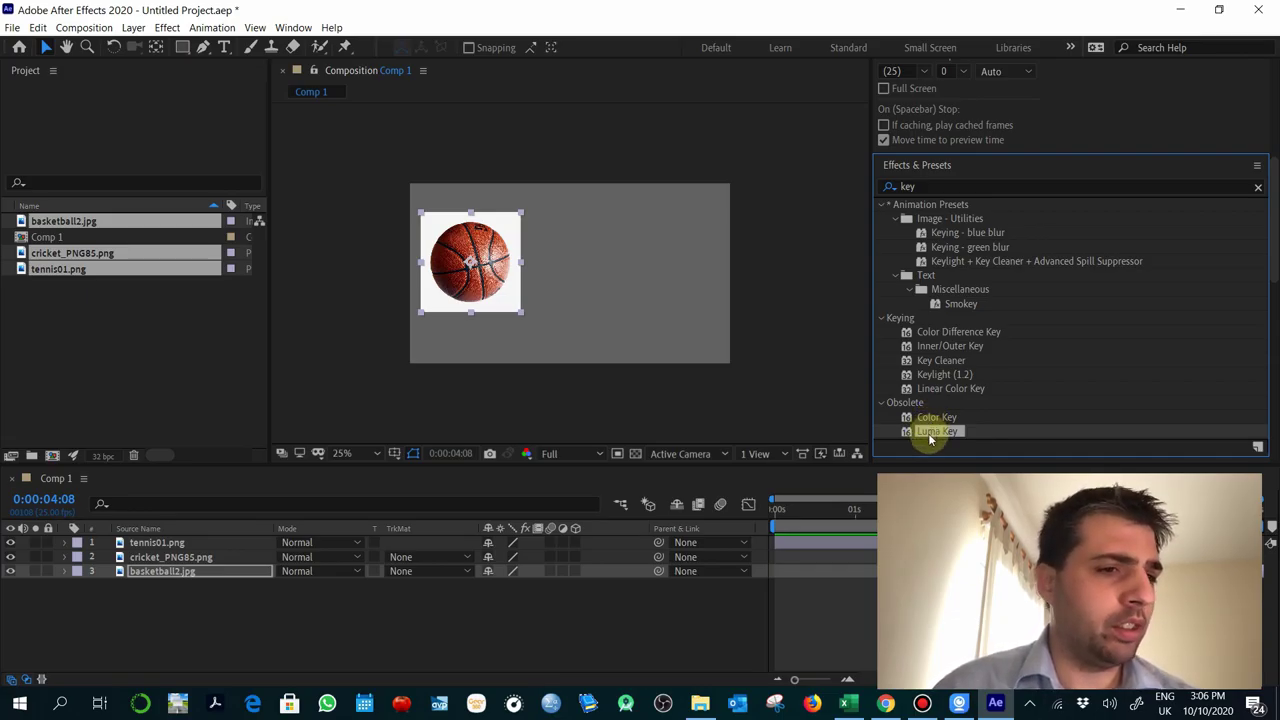
Step: Apply Luma Key to basketball2.jpg: Key Out Brighter, Threshold 112, Tolerance 45, Edge Feather 16.5
double_click(935, 434)
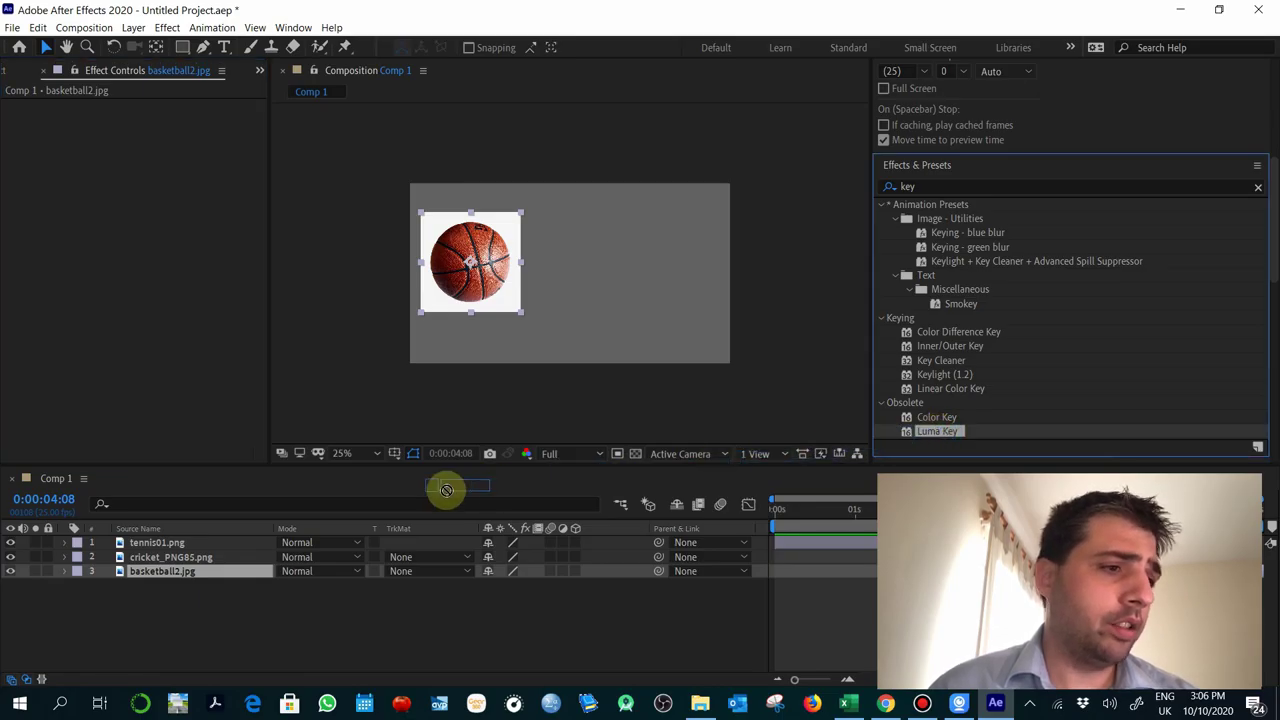
click(200, 576)
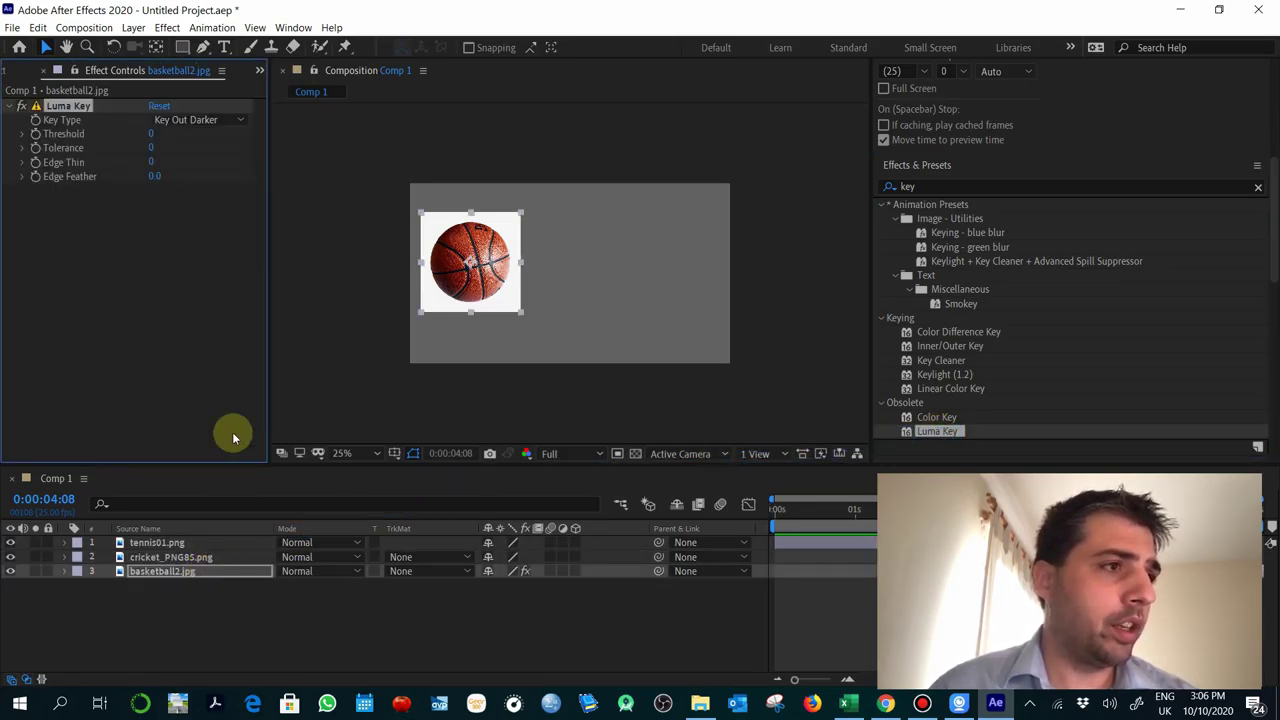
click(65, 107)
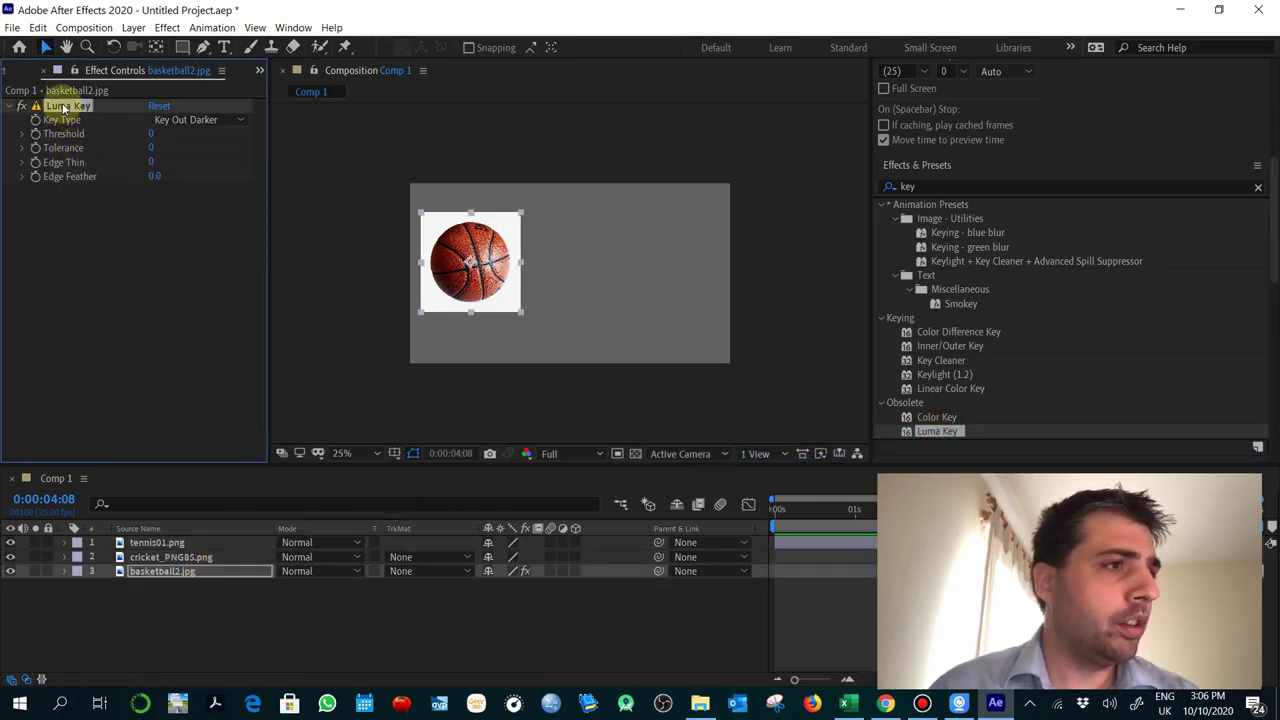
click(236, 121)
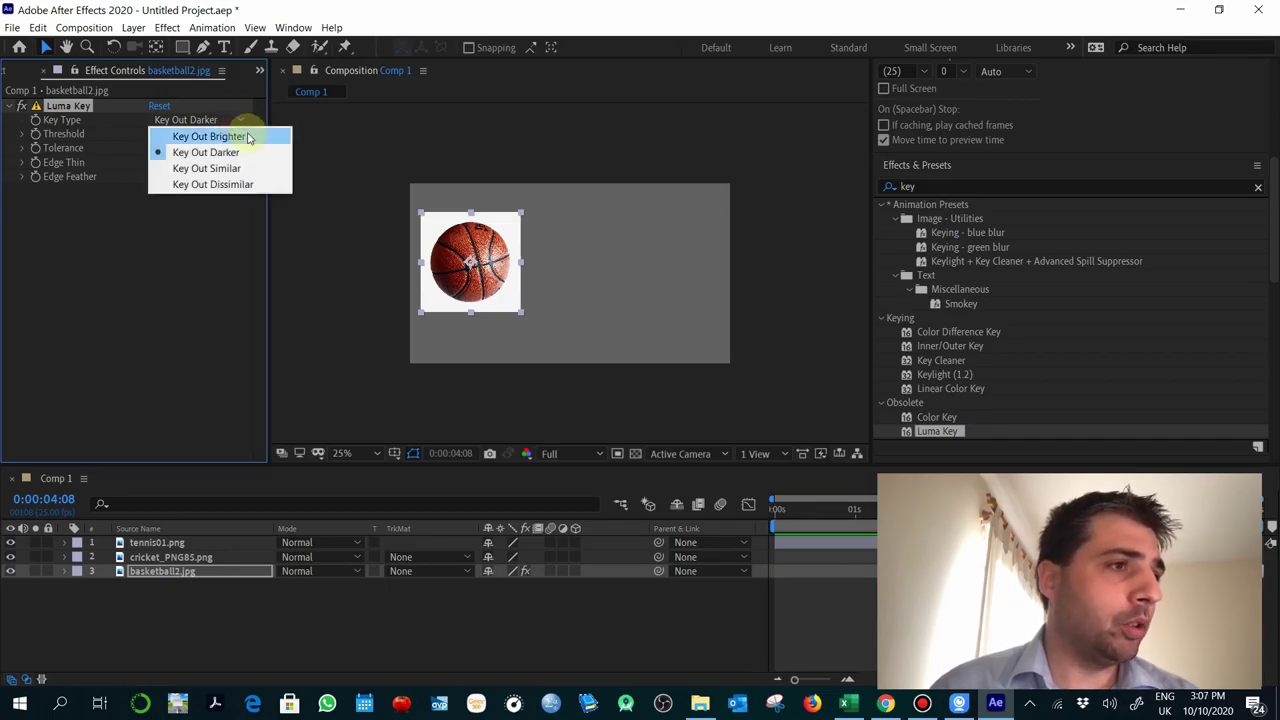
click(208, 136)
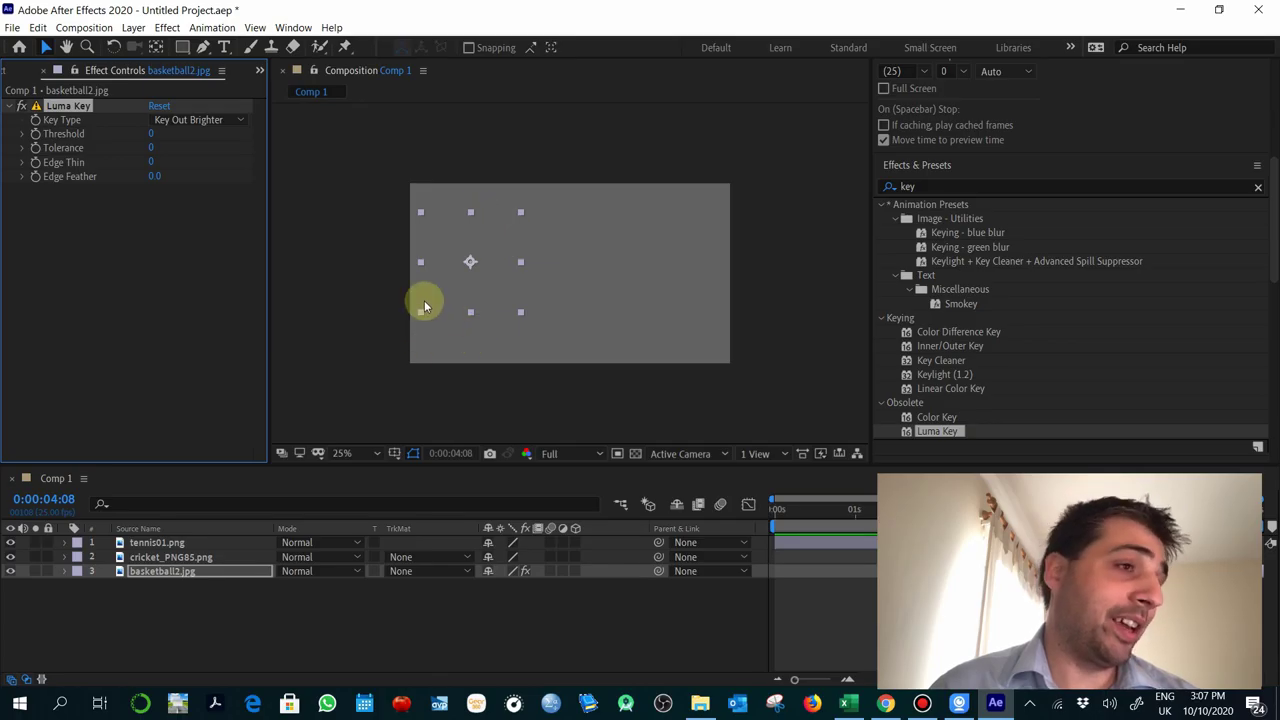
mouse_move(161, 141)
mouse_down()
mouse_move(172, 128)
mouse_move(331, 115)
mouse_move(149, 149)
mouse_move(206, 137)
mouse_move(186, 138)
mouse_up()
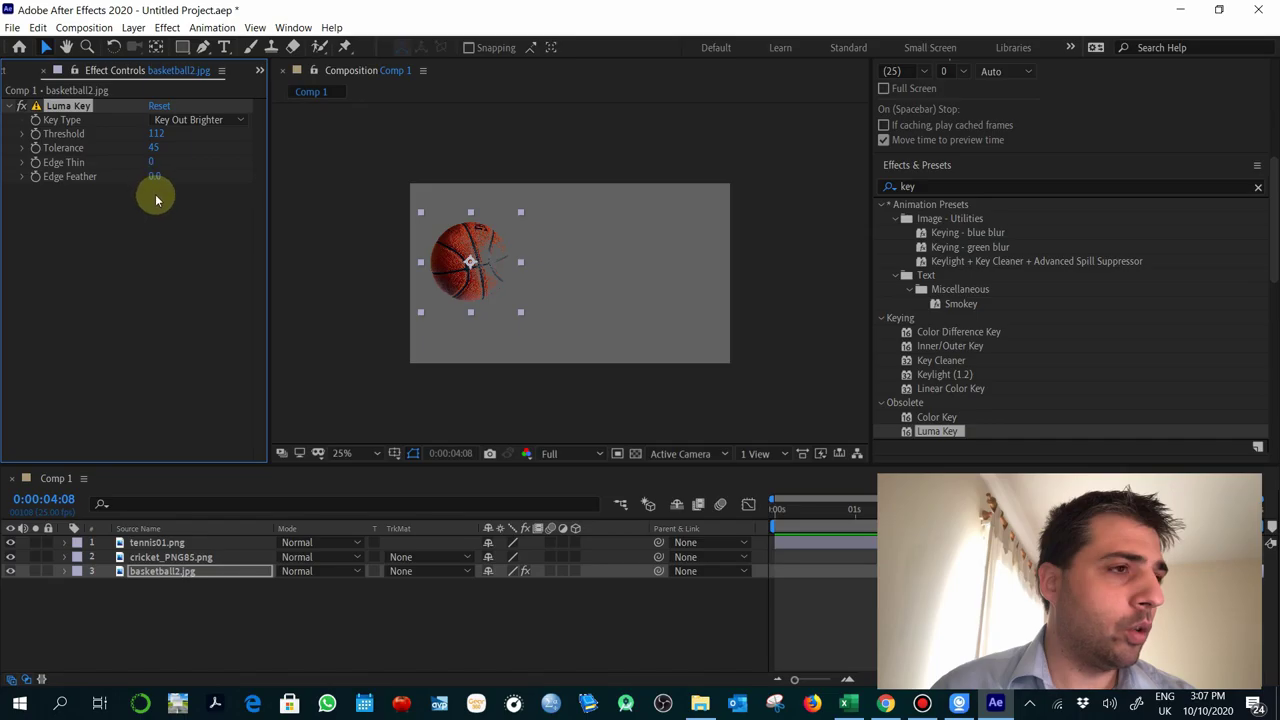
drag(154, 176, 280, 157)
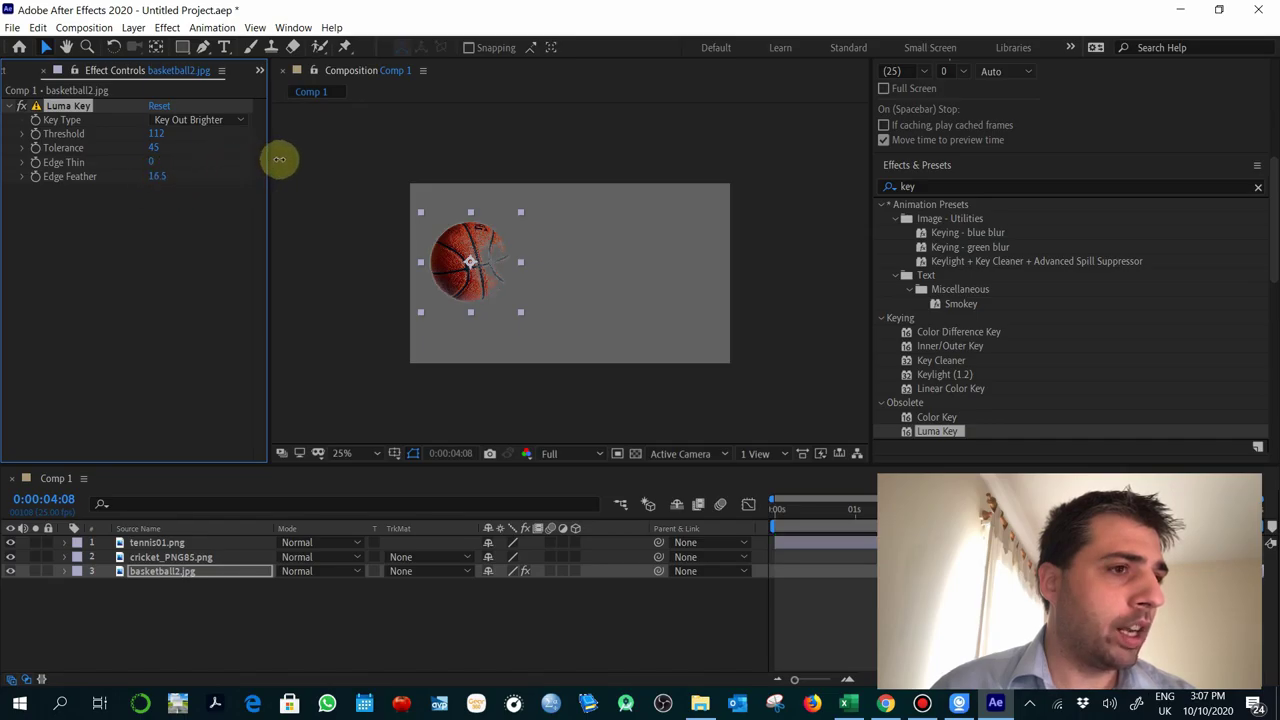
click(472, 246)
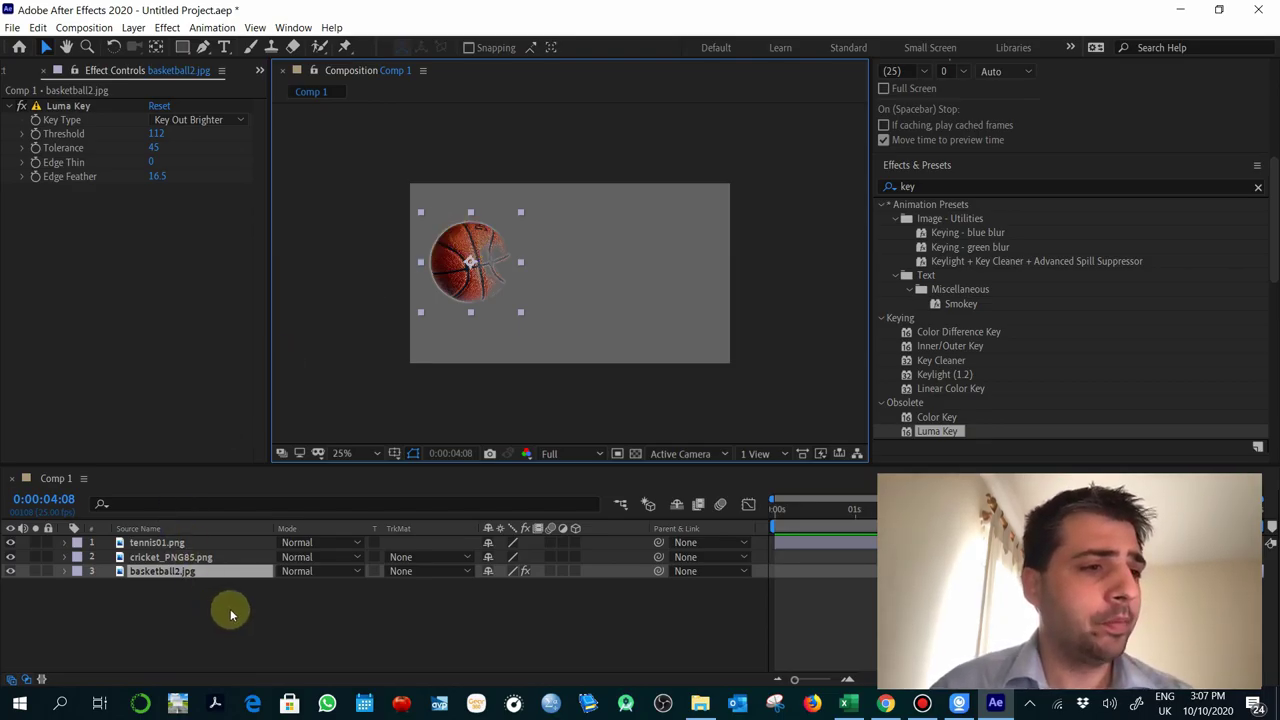
click(202, 651)
Step: Locate basketball2.jpg in File Explorer, then minimise Explorer to work on it in Photoshop
click(183, 571)
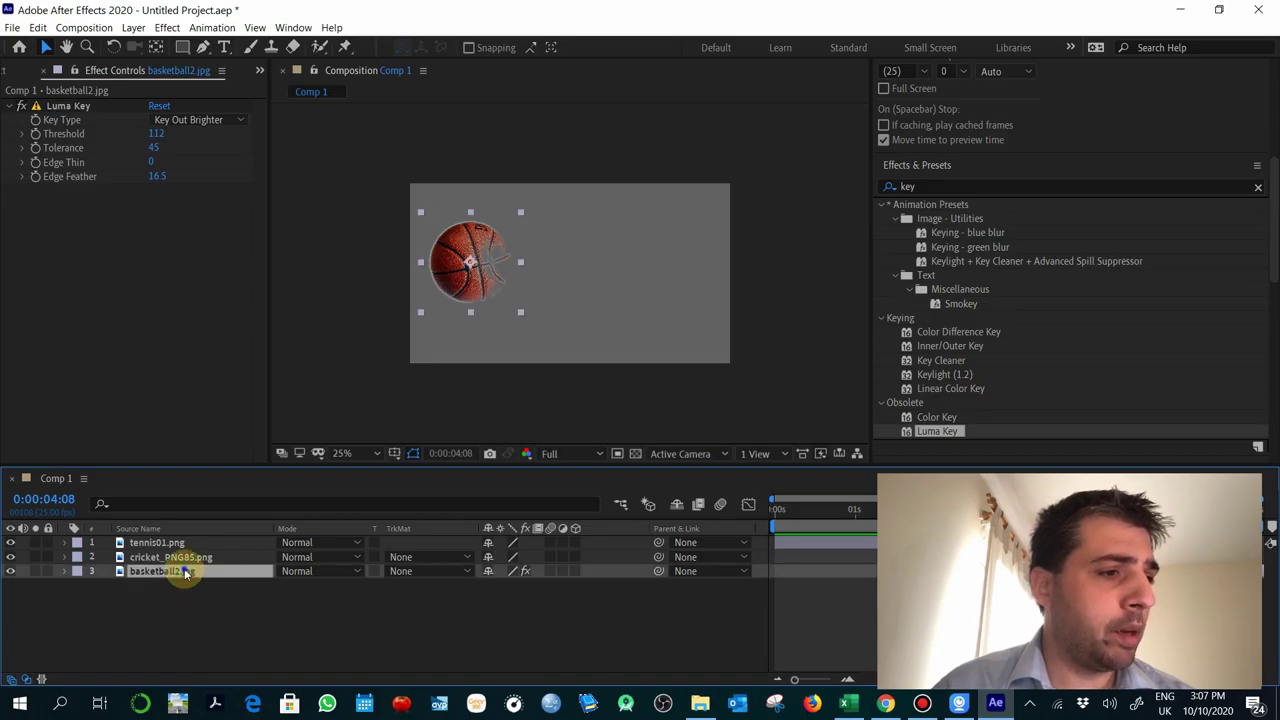
right_click(185, 572)
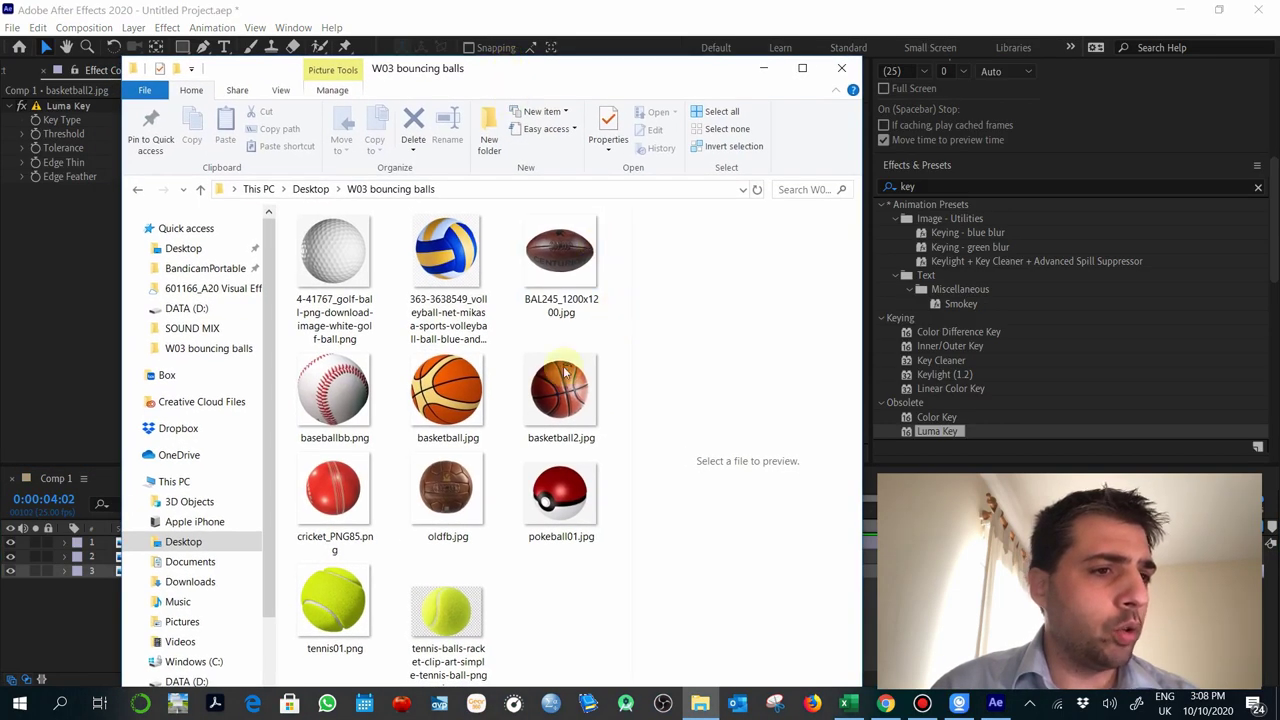
click(533, 396)
right_click(561, 400)
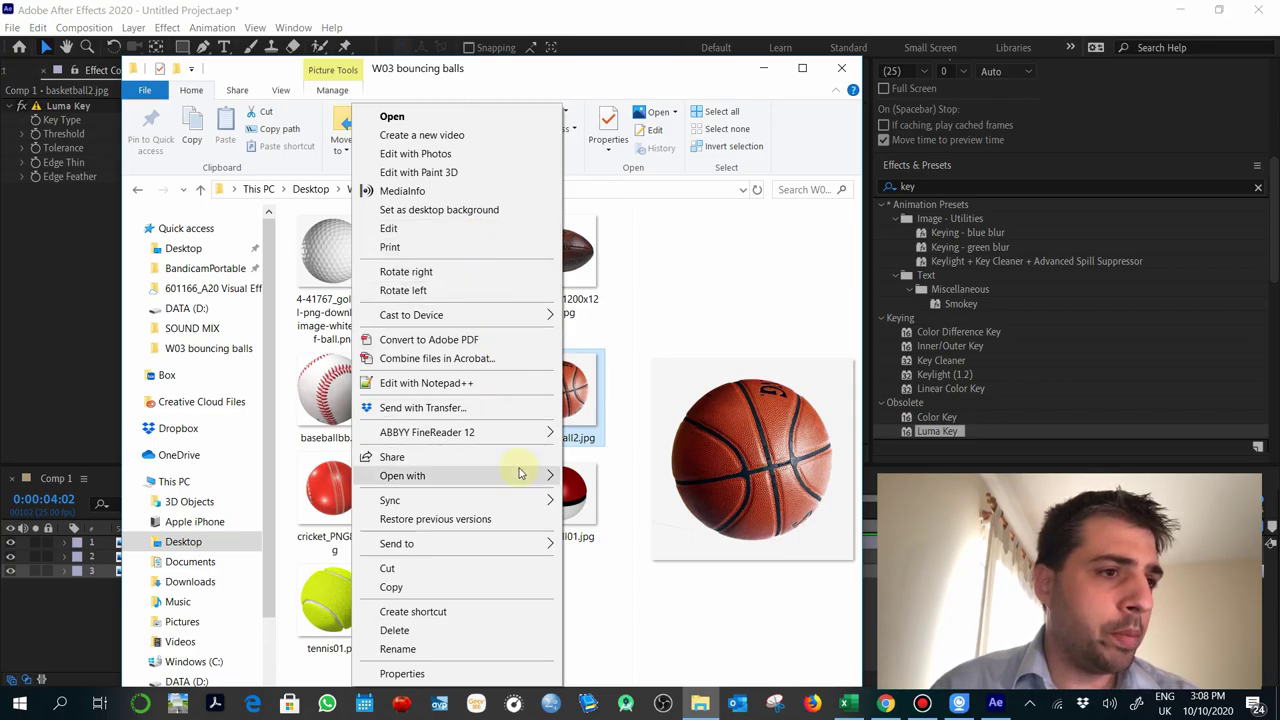
mouse_move(517, 476)
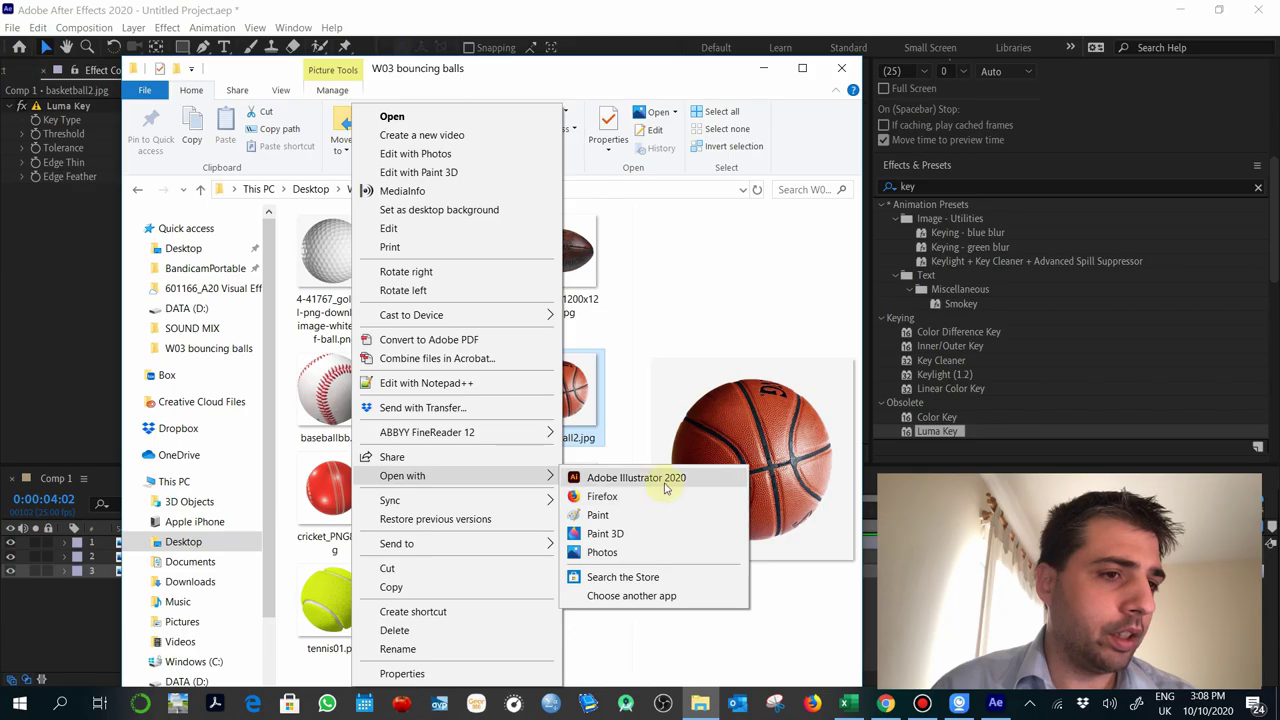
click(739, 337)
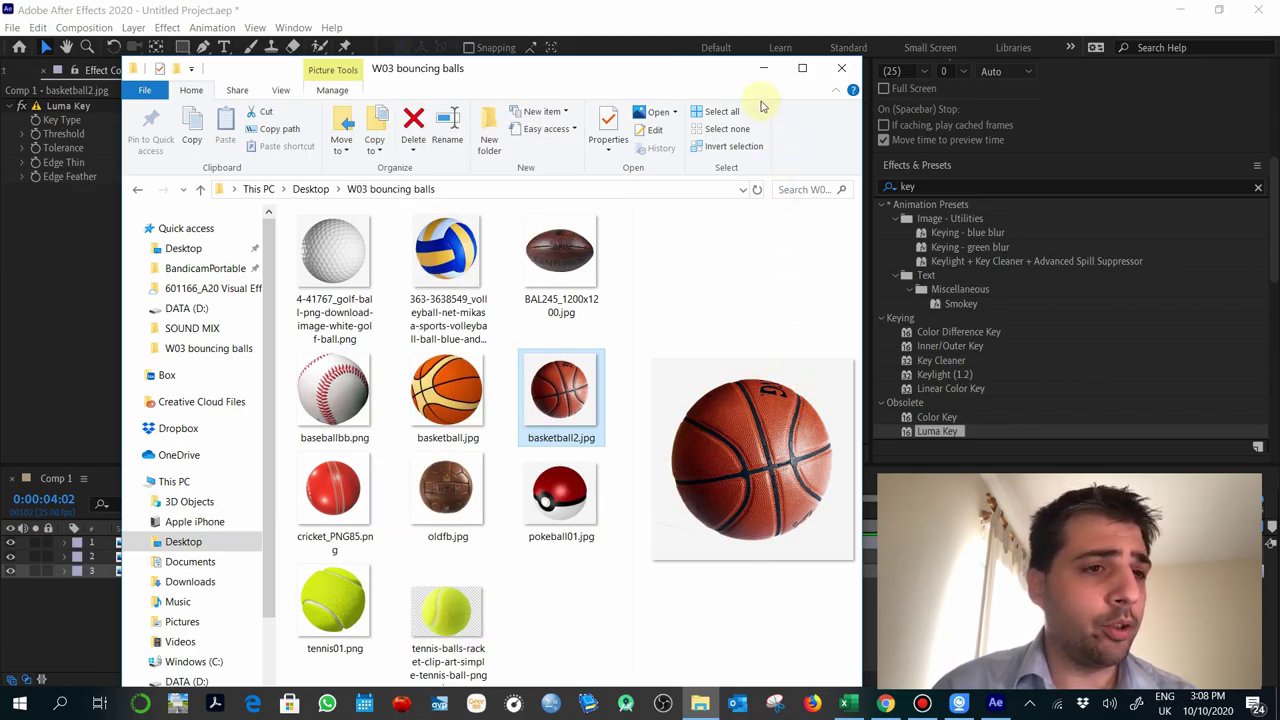
click(762, 70)
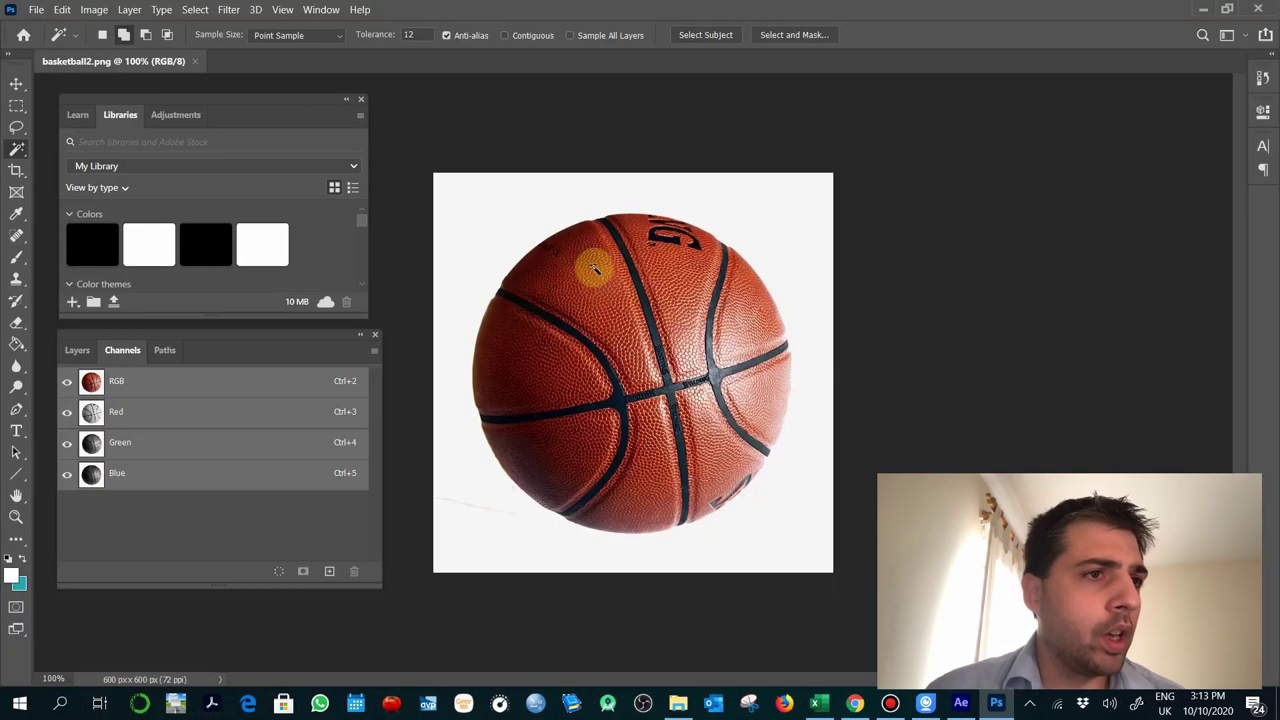
Step: Select the ball by inverting a Magic Wand background selection, save it as Alpha 1, and deselect
click(538, 205)
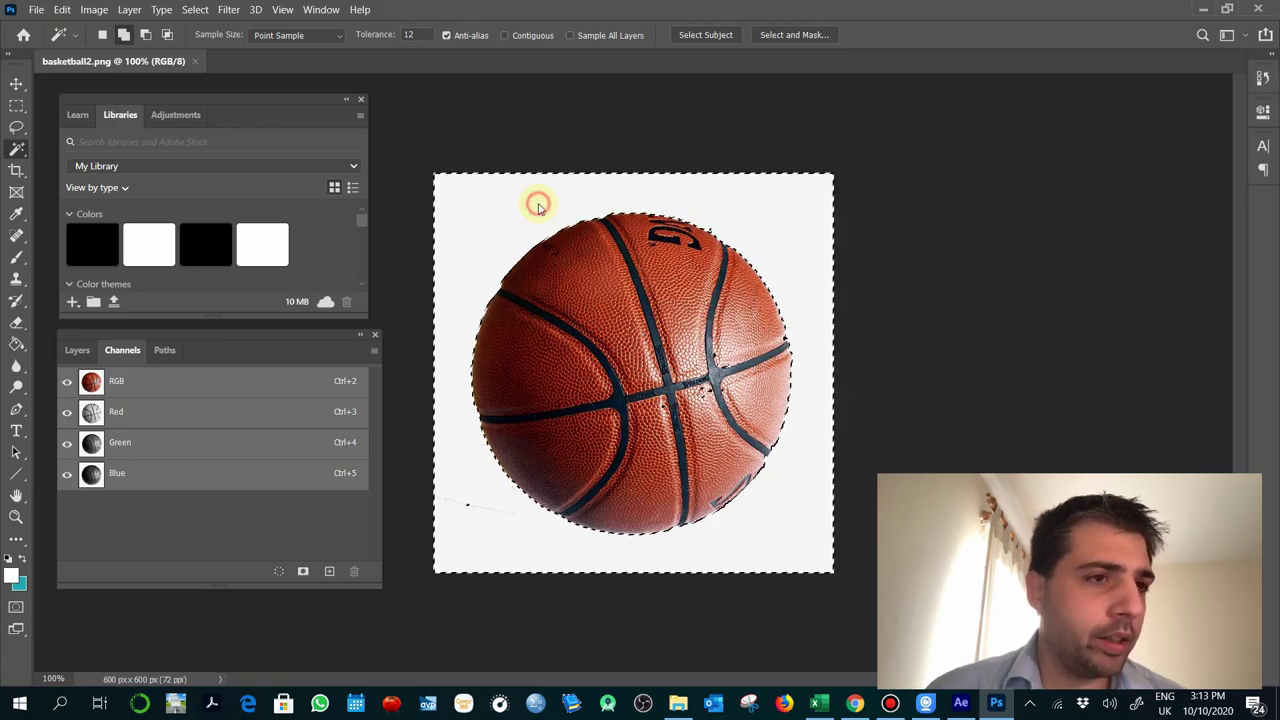
click(196, 10)
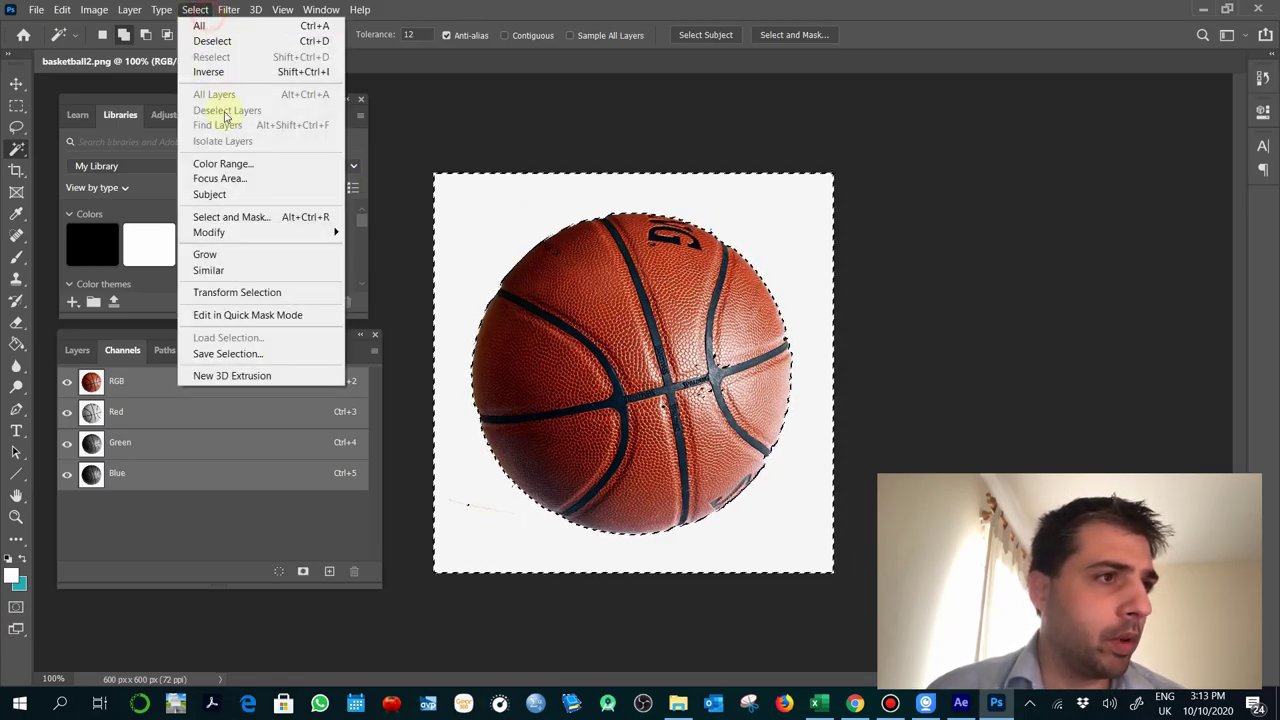
click(240, 71)
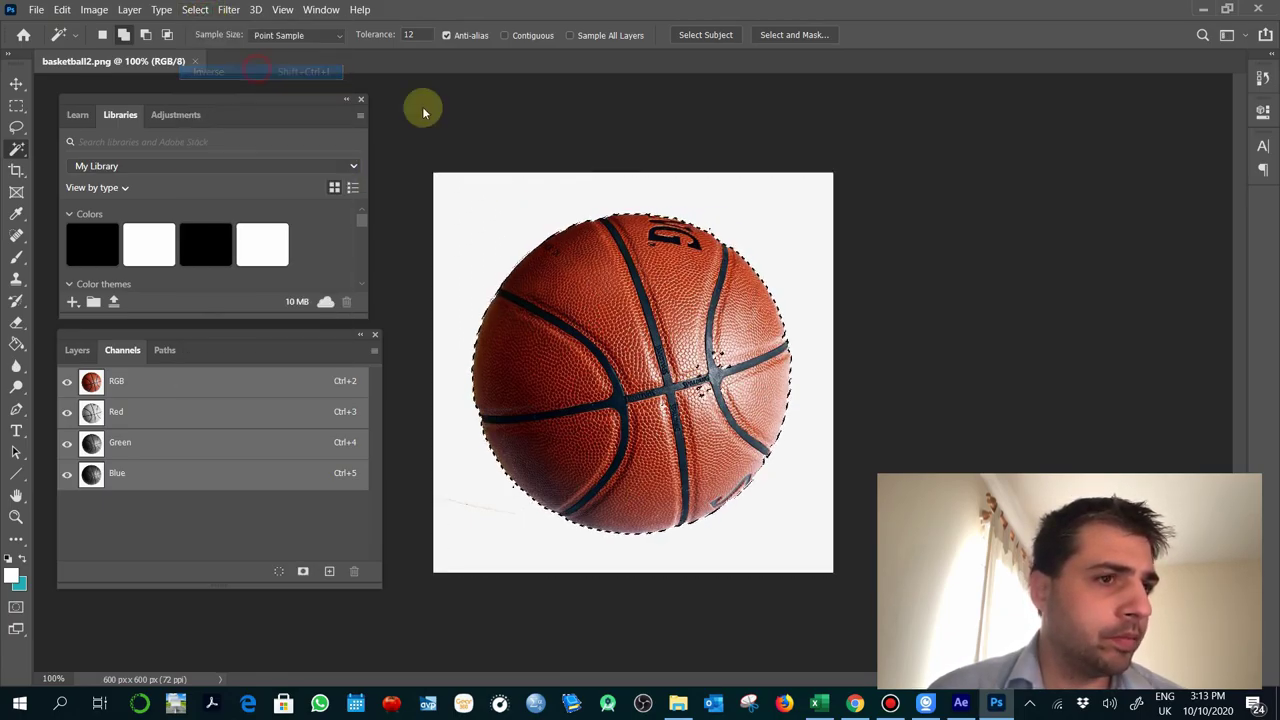
click(303, 574)
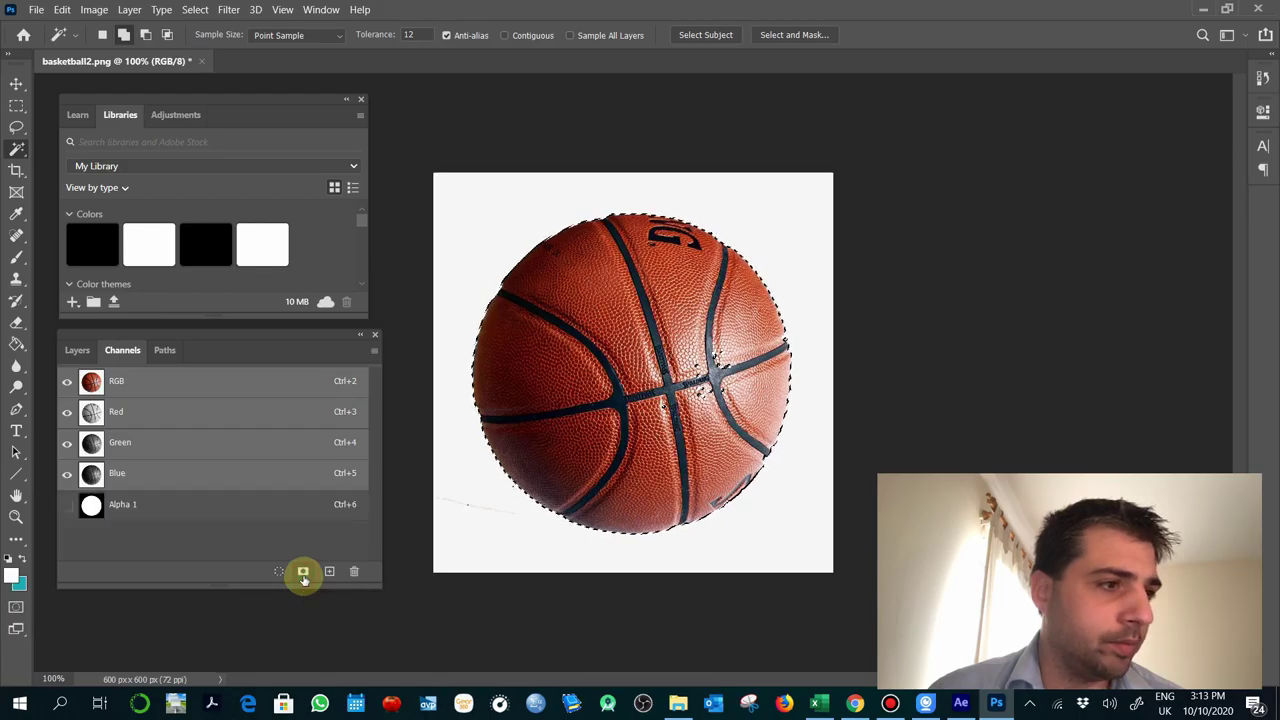
click(82, 510)
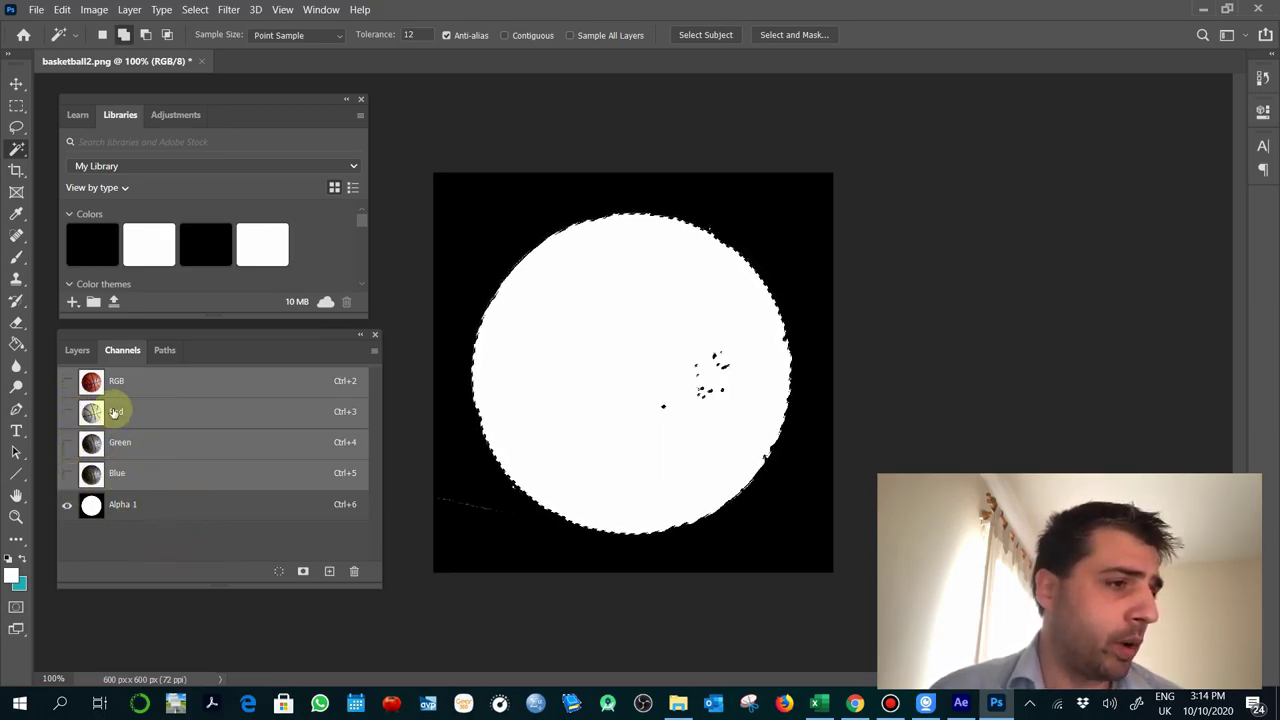
key(ctrl+d)
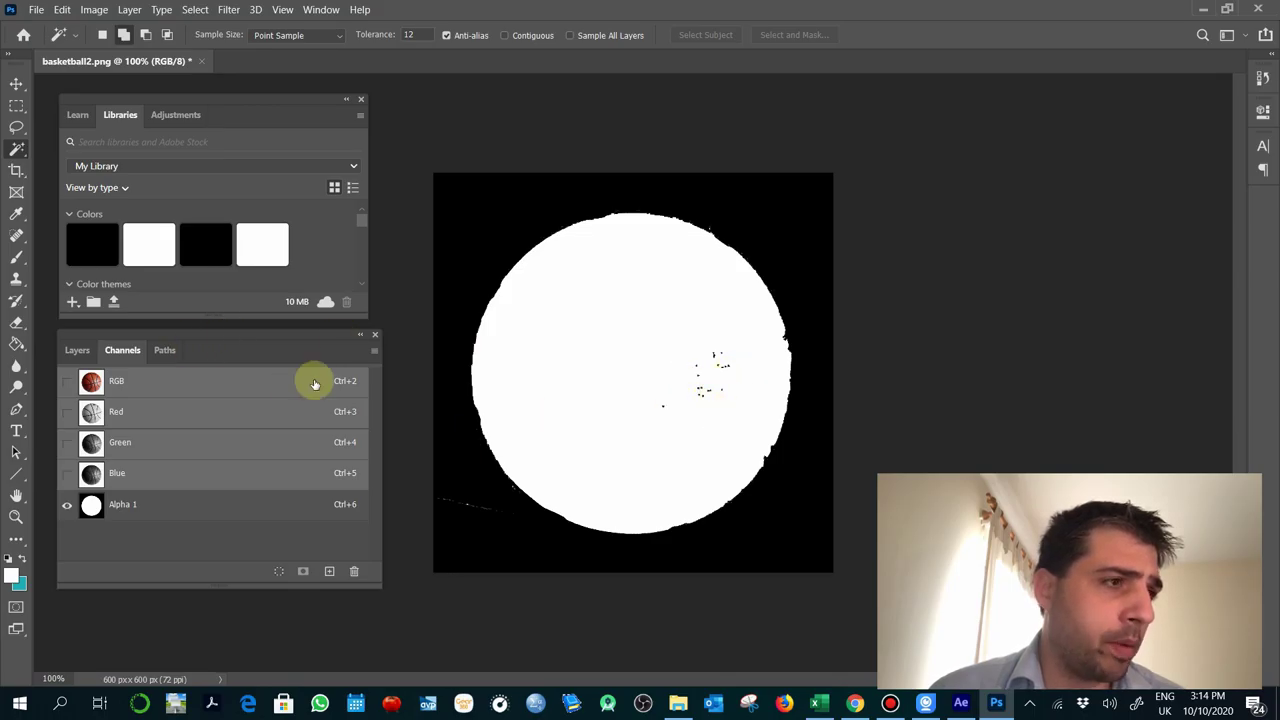
Step: Paint the black specks in the Alpha 1 channel white with the Brush, then show the RGB channels
click(16, 257)
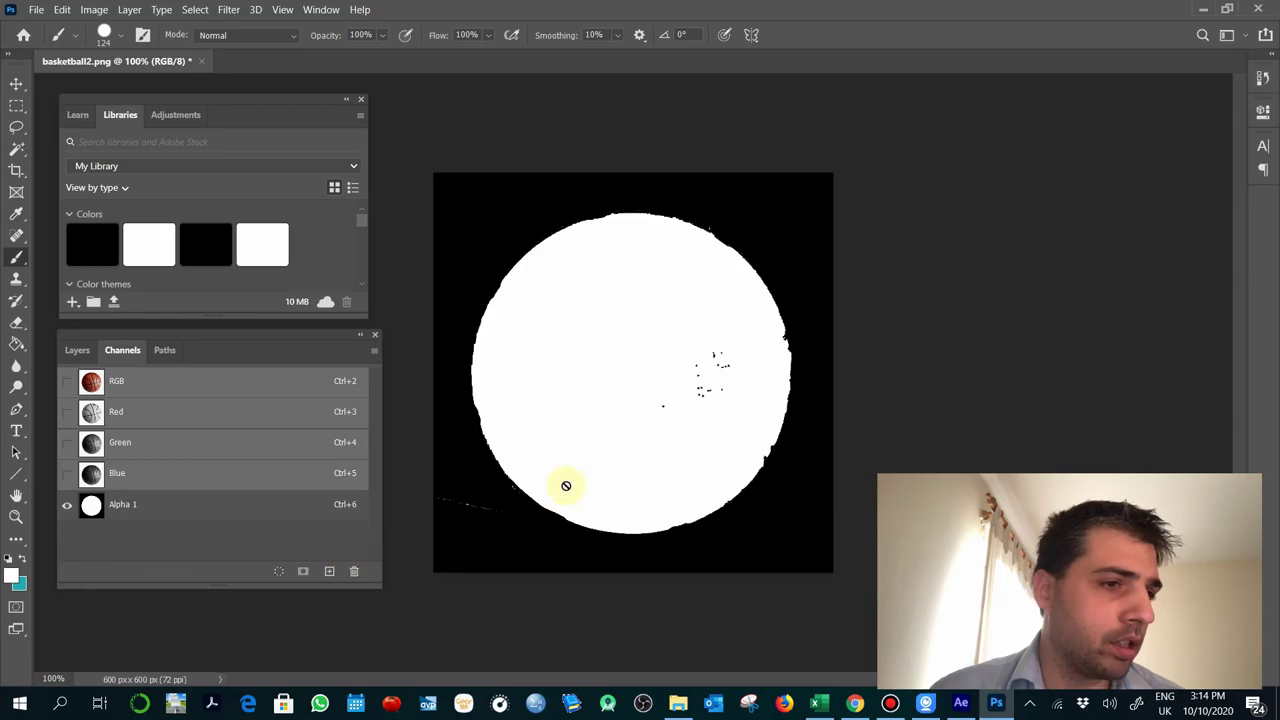
click(158, 504)
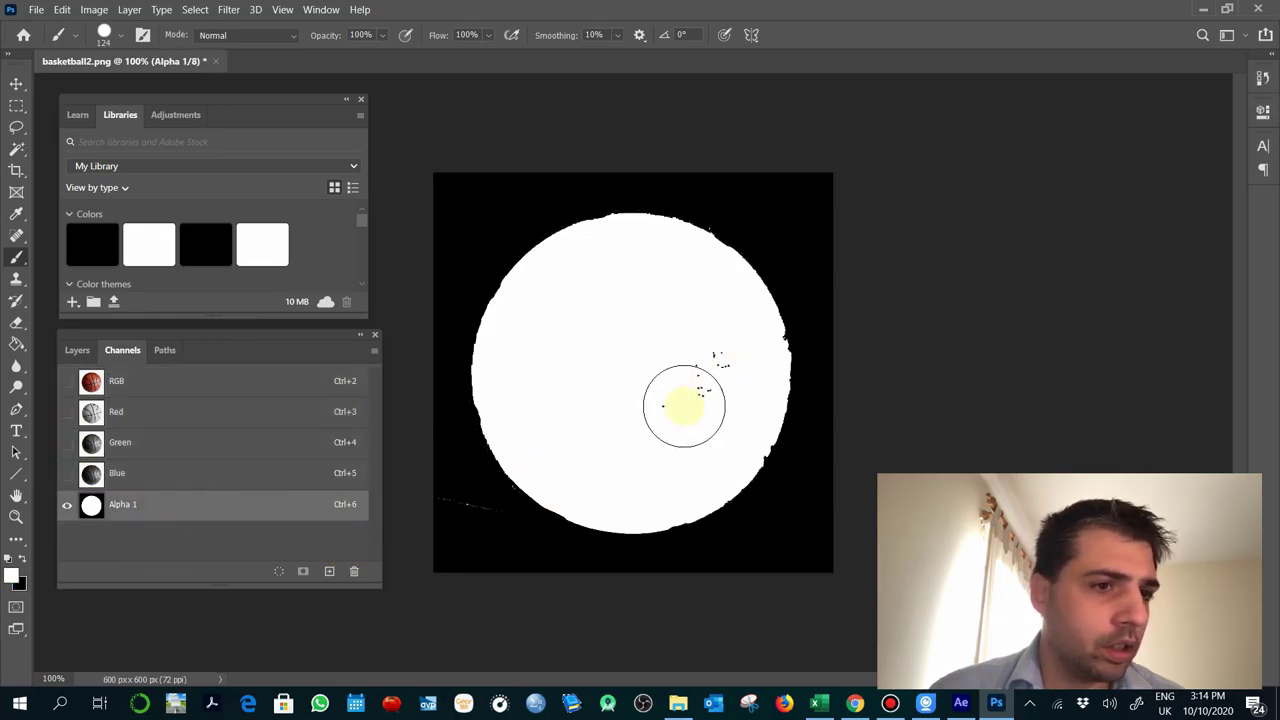
mouse_move(677, 406)
mouse_down()
mouse_move(704, 368)
mouse_move(705, 401)
mouse_move(748, 350)
mouse_up()
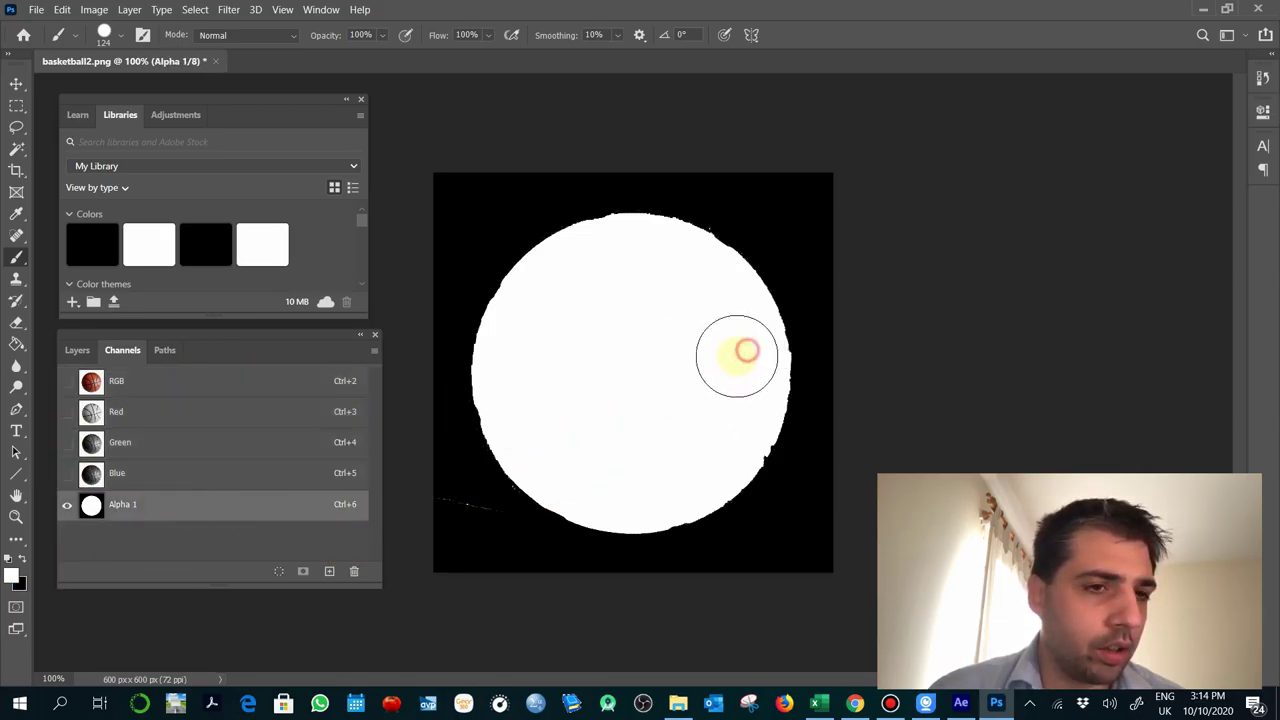
mouse_move(670, 294)
mouse_down()
mouse_move(608, 265)
mouse_move(557, 394)
mouse_move(640, 440)
mouse_move(589, 403)
mouse_up()
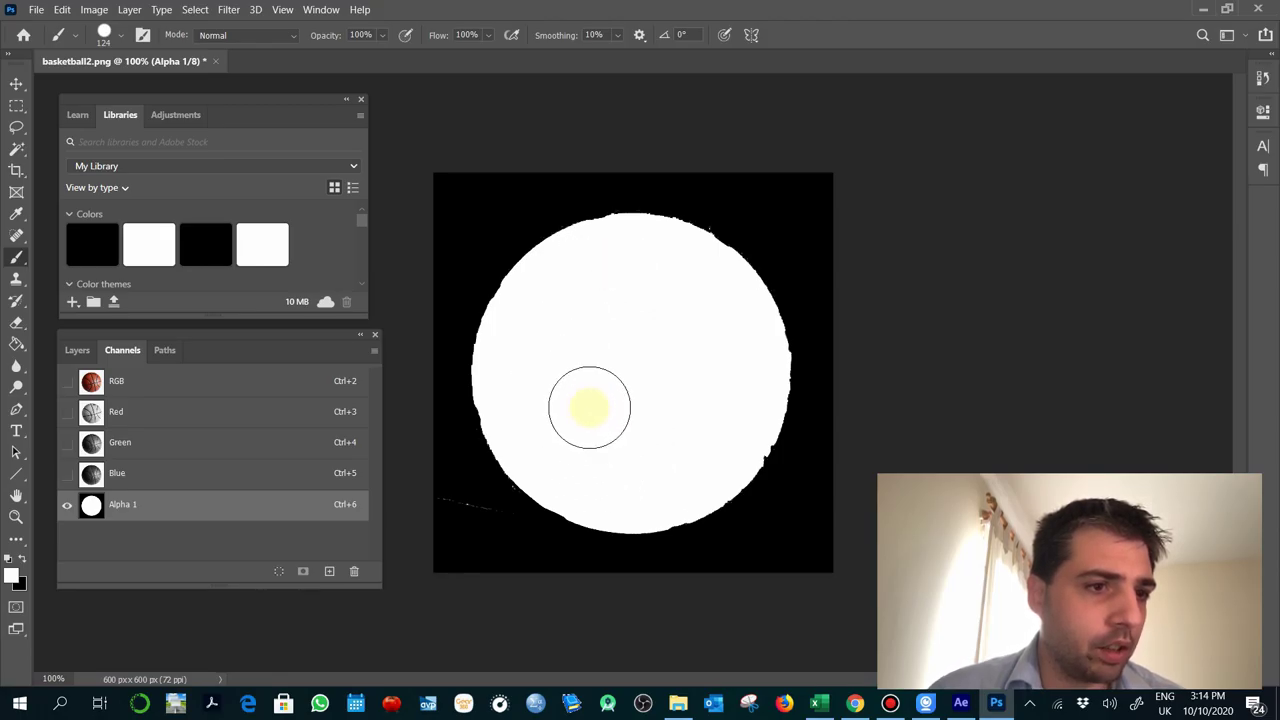
click(66, 505)
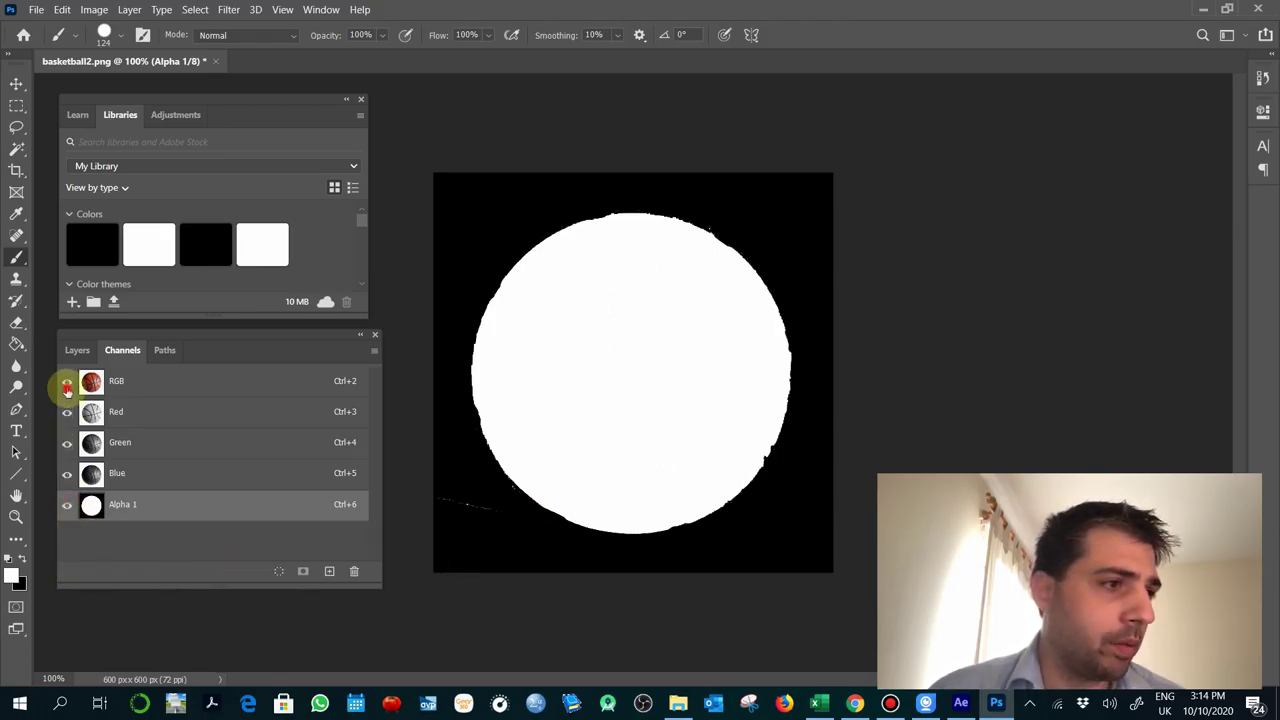
click(66, 381)
Step: Save the image as basketball2.psd in Photoshop (*.PSD) format with Alpha Channels kept
key(ctrl+shift+s)
click(286, 402)
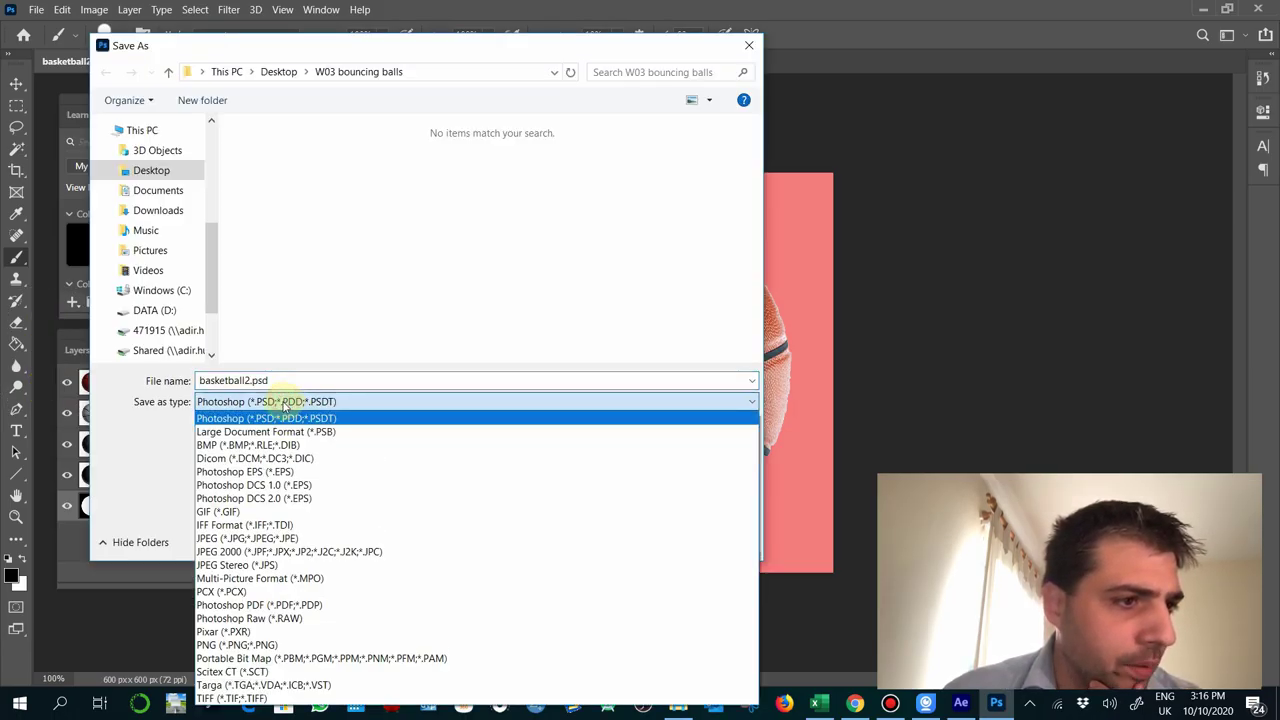
click(288, 417)
click(306, 374)
double_click(277, 378)
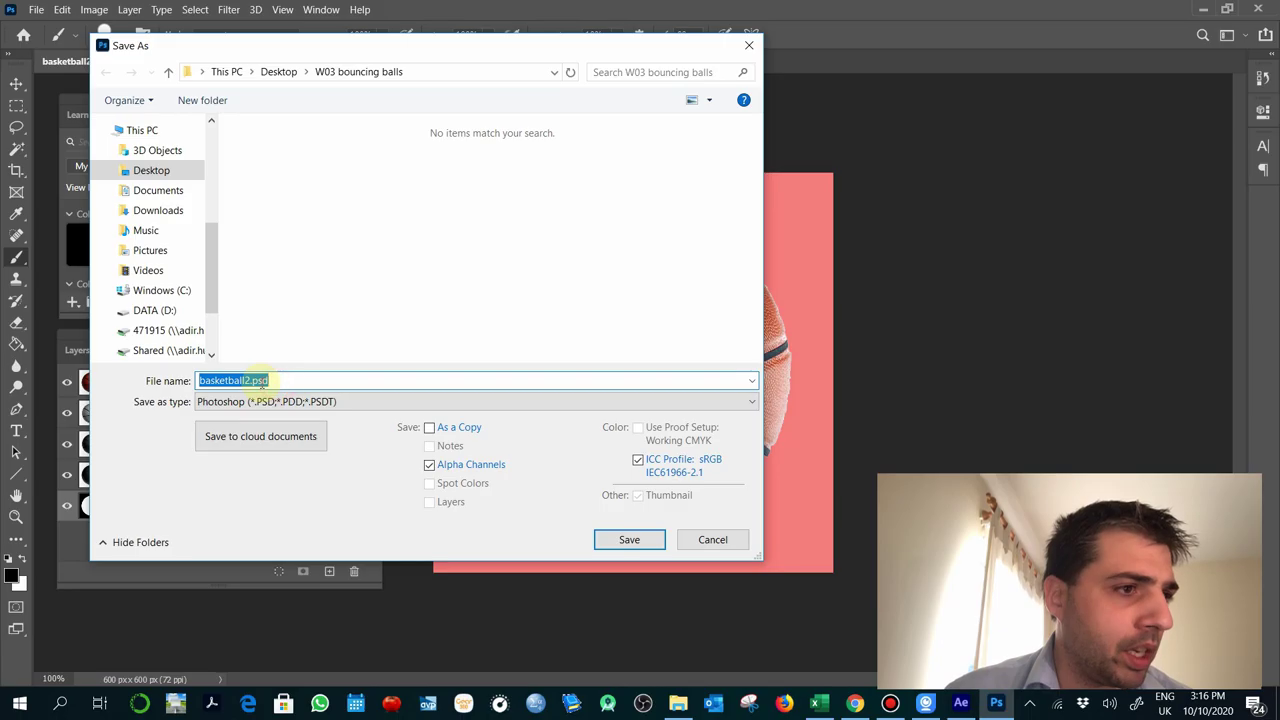
click(257, 380)
drag(253, 380, 288, 377)
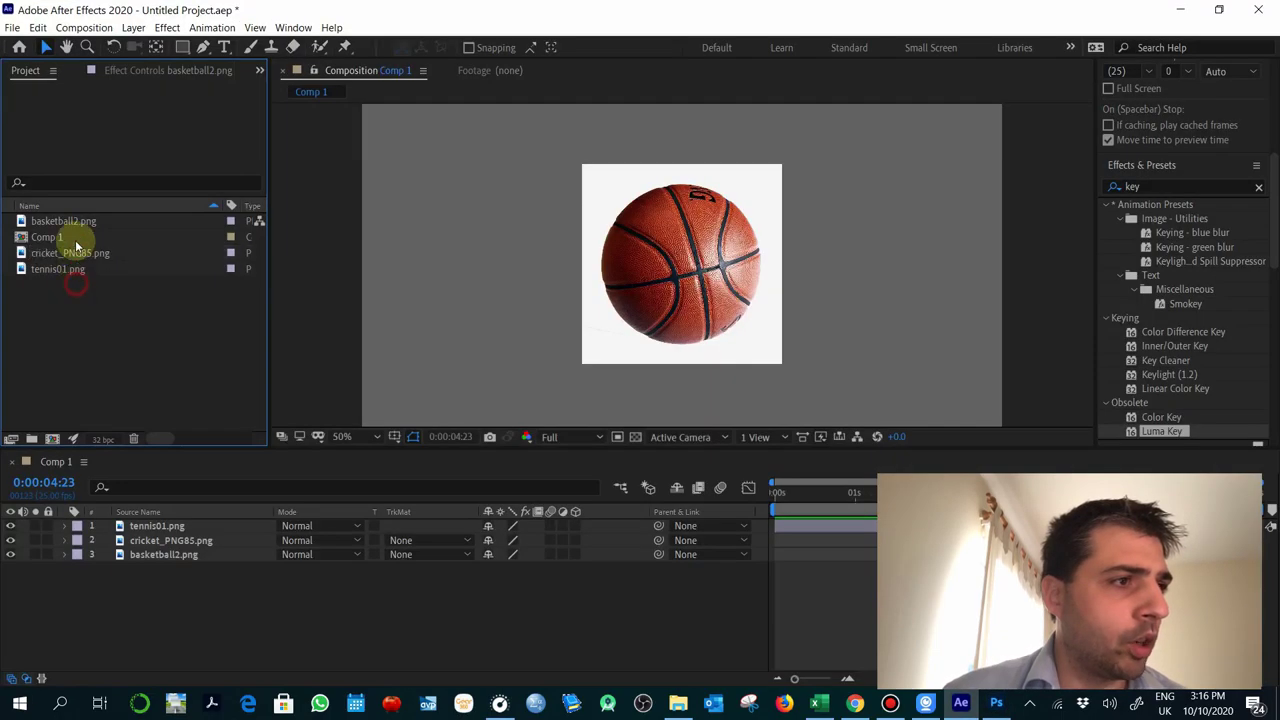
click(75, 222)
Step: Replace basketball2.png in the project with basketball2.psd, interpreting its alpha as Straight - Unmatted
key(Delete)
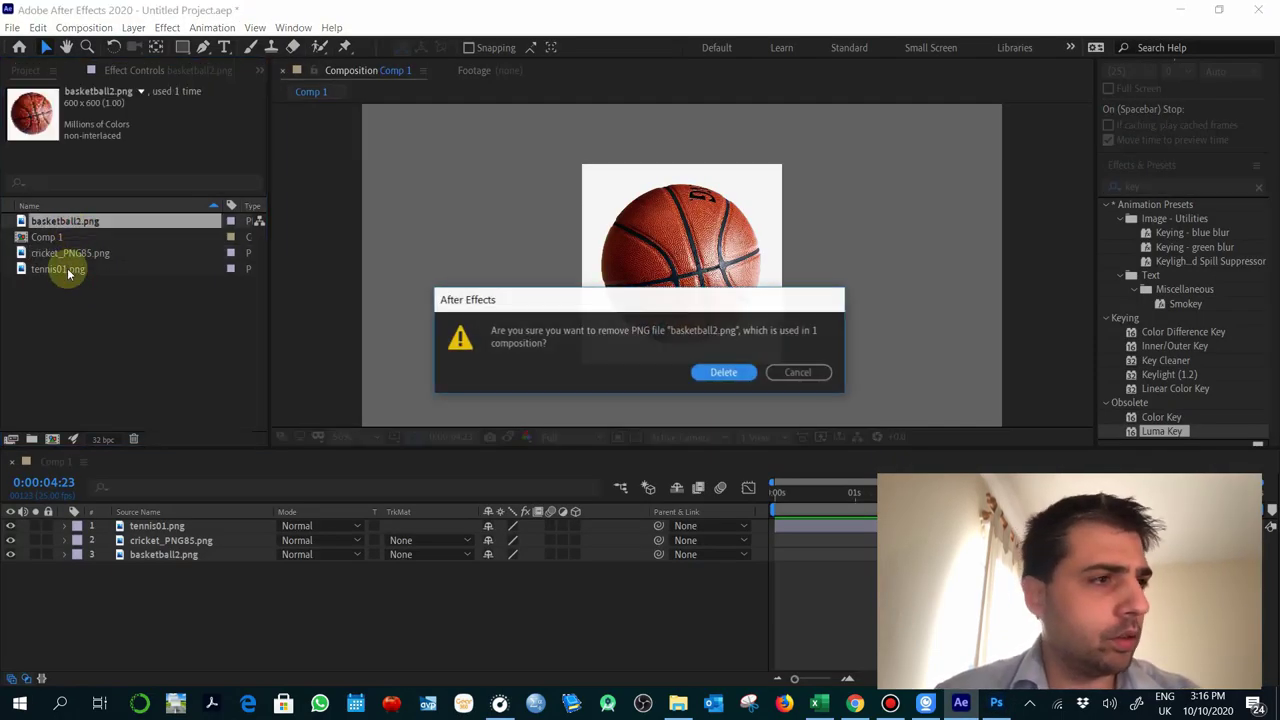
click(702, 378)
right_click(100, 322)
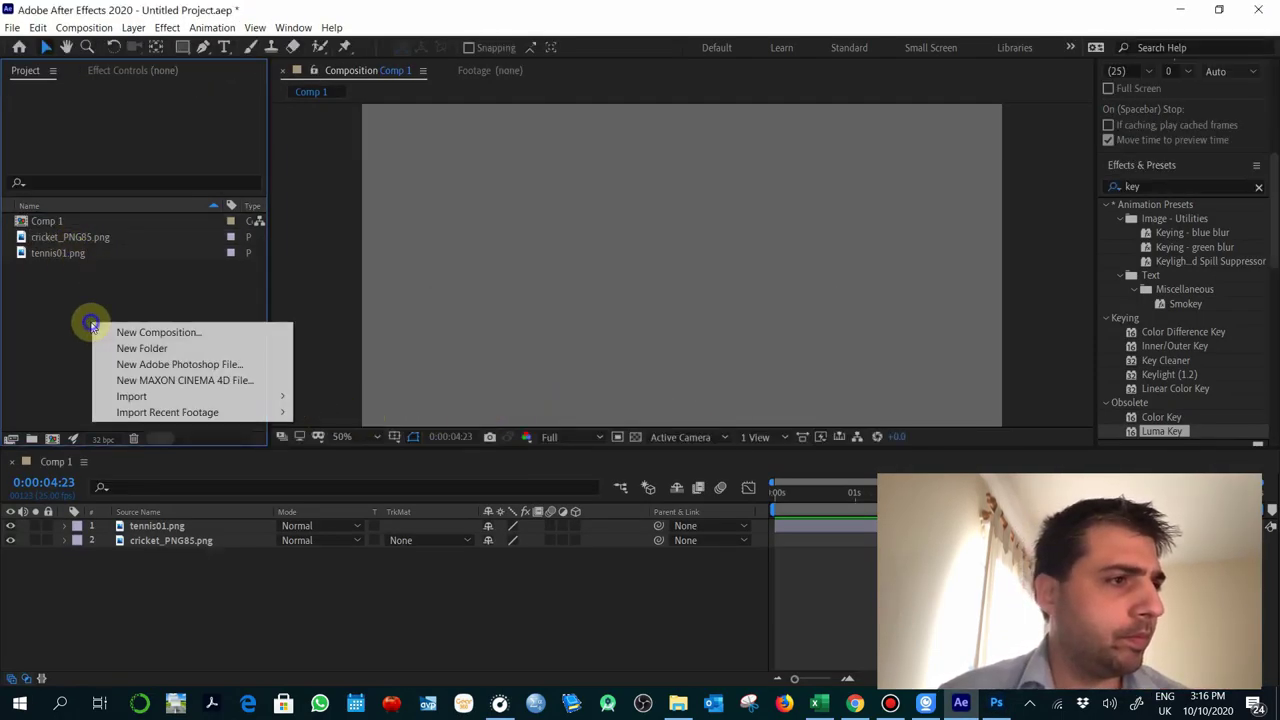
mouse_move(140, 398)
click(366, 397)
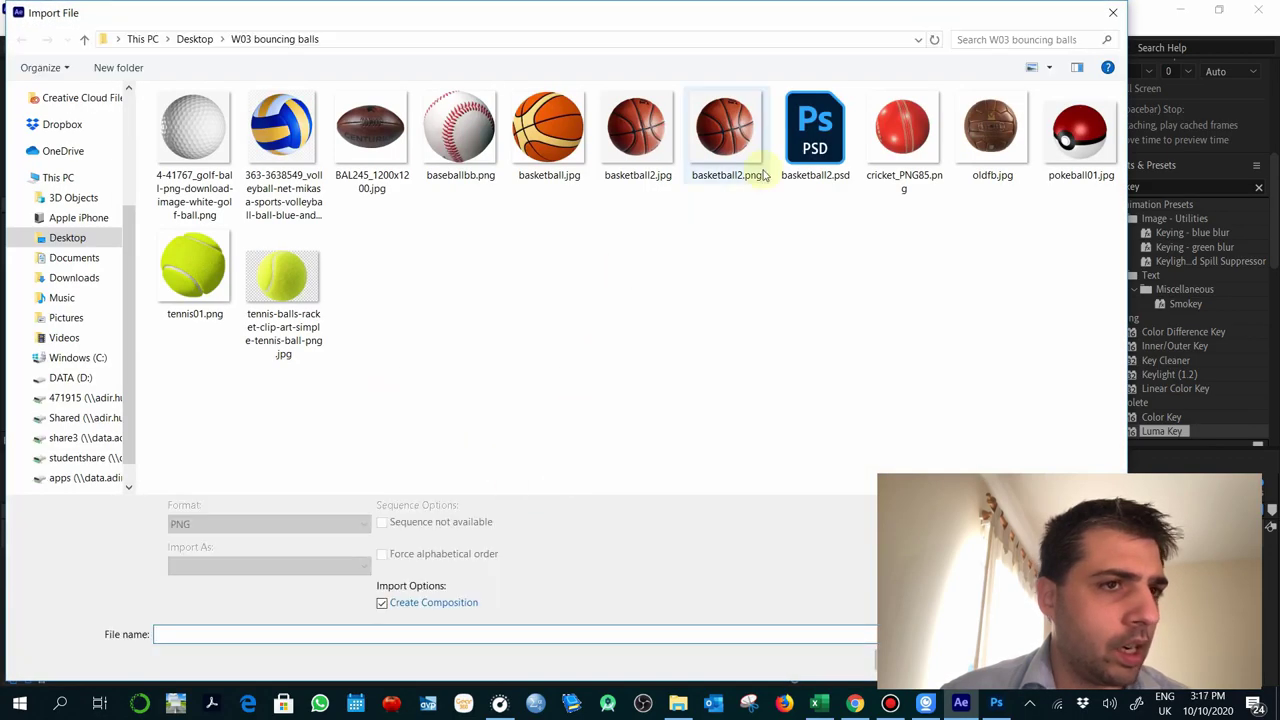
click(815, 122)
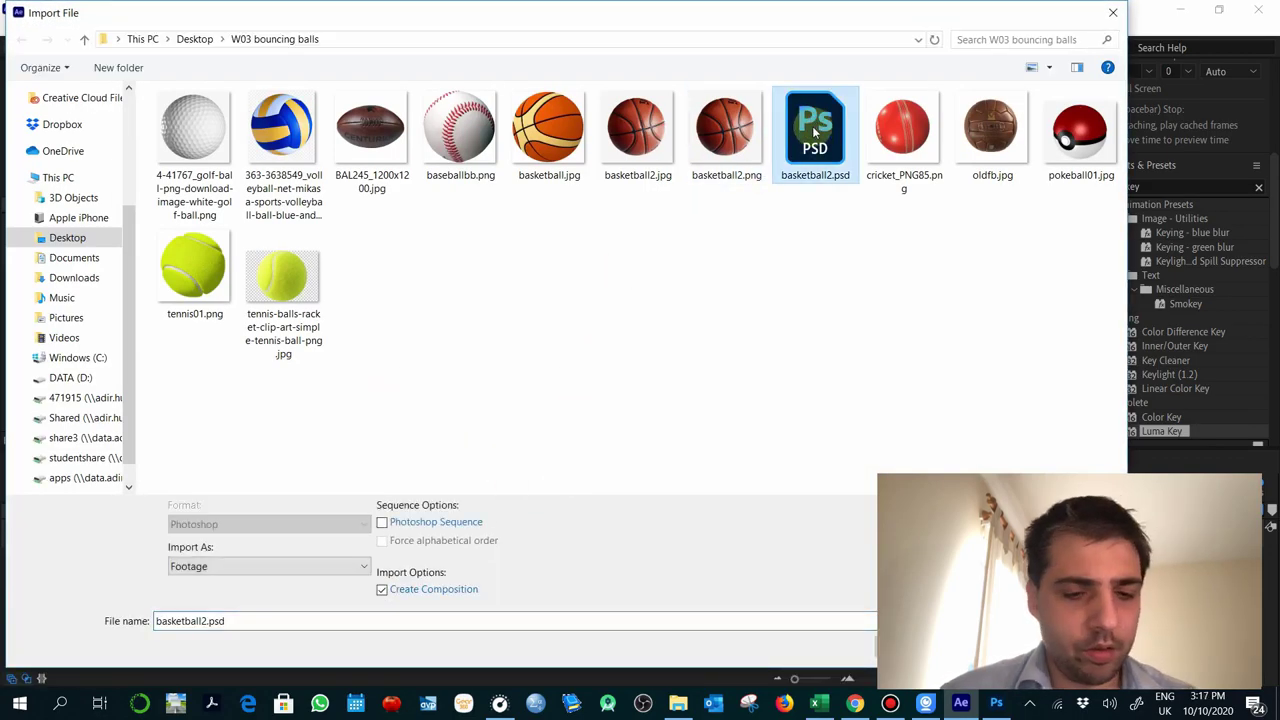
double_click(815, 122)
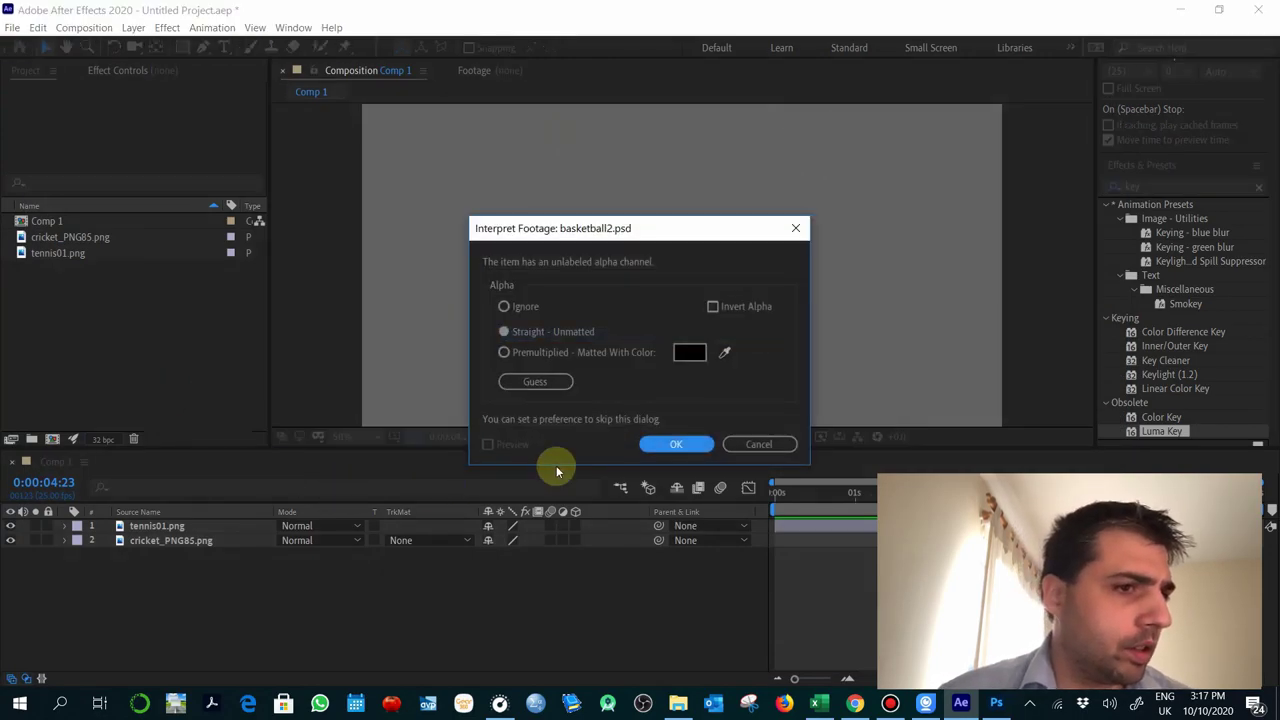
click(526, 307)
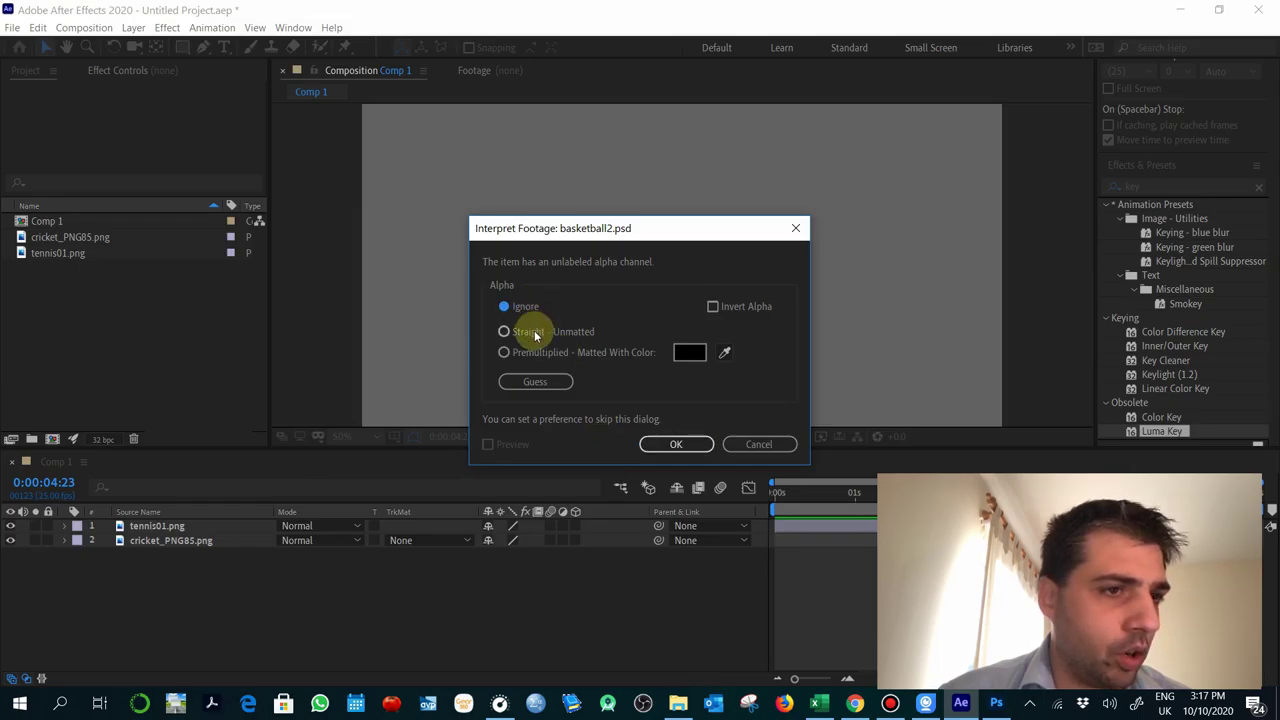
click(529, 331)
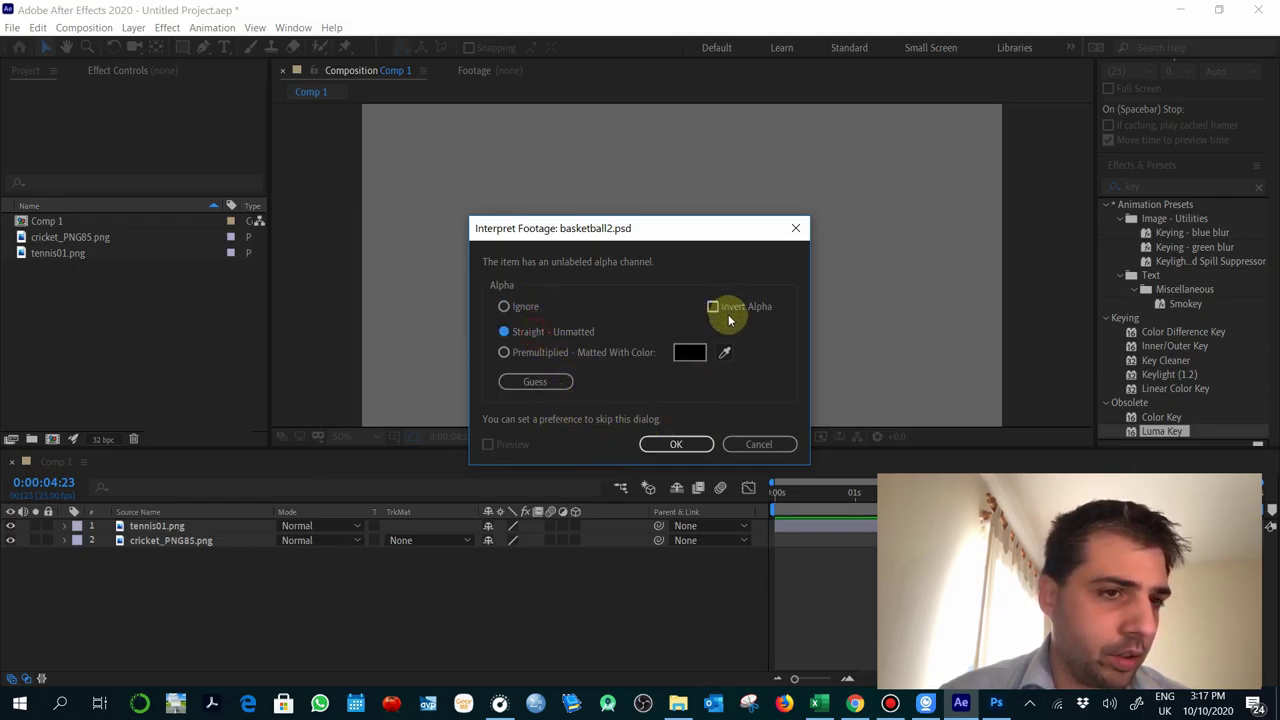
click(676, 444)
click(130, 335)
Step: Place basketball2.psd into Comp 1 as layer 3 and play a preview
click(65, 205)
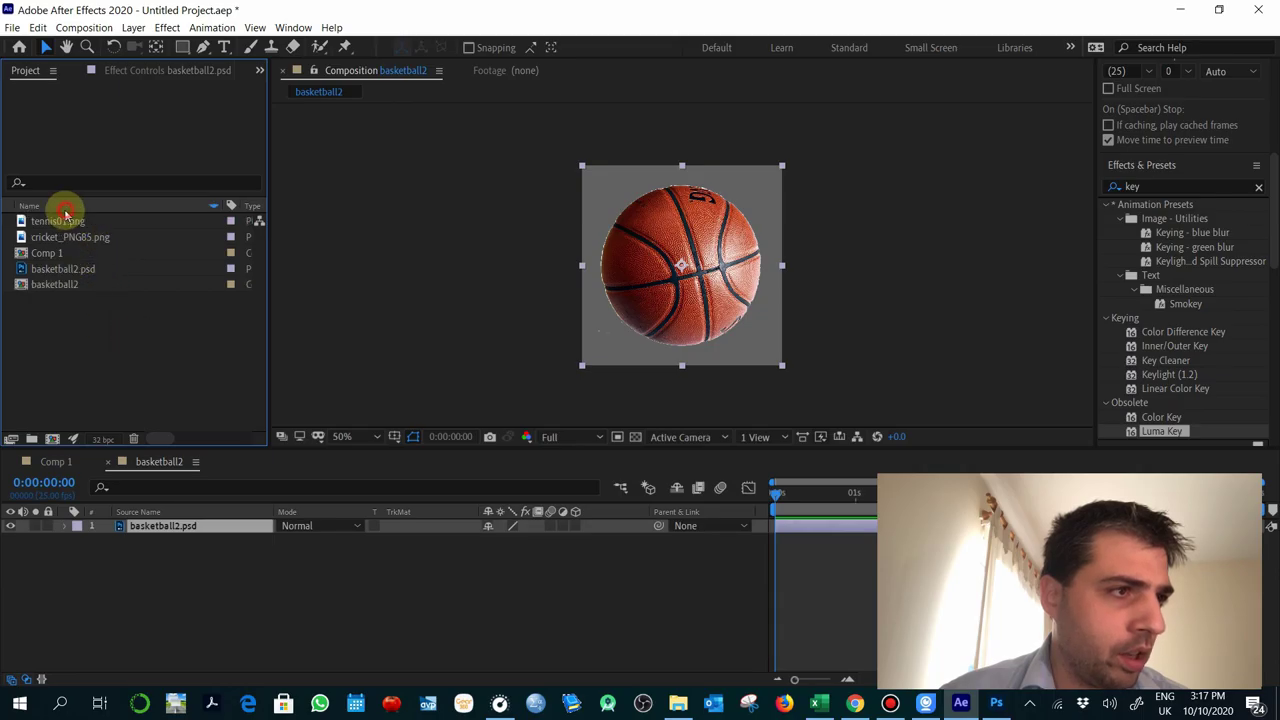
click(58, 271)
drag(60, 270, 110, 413)
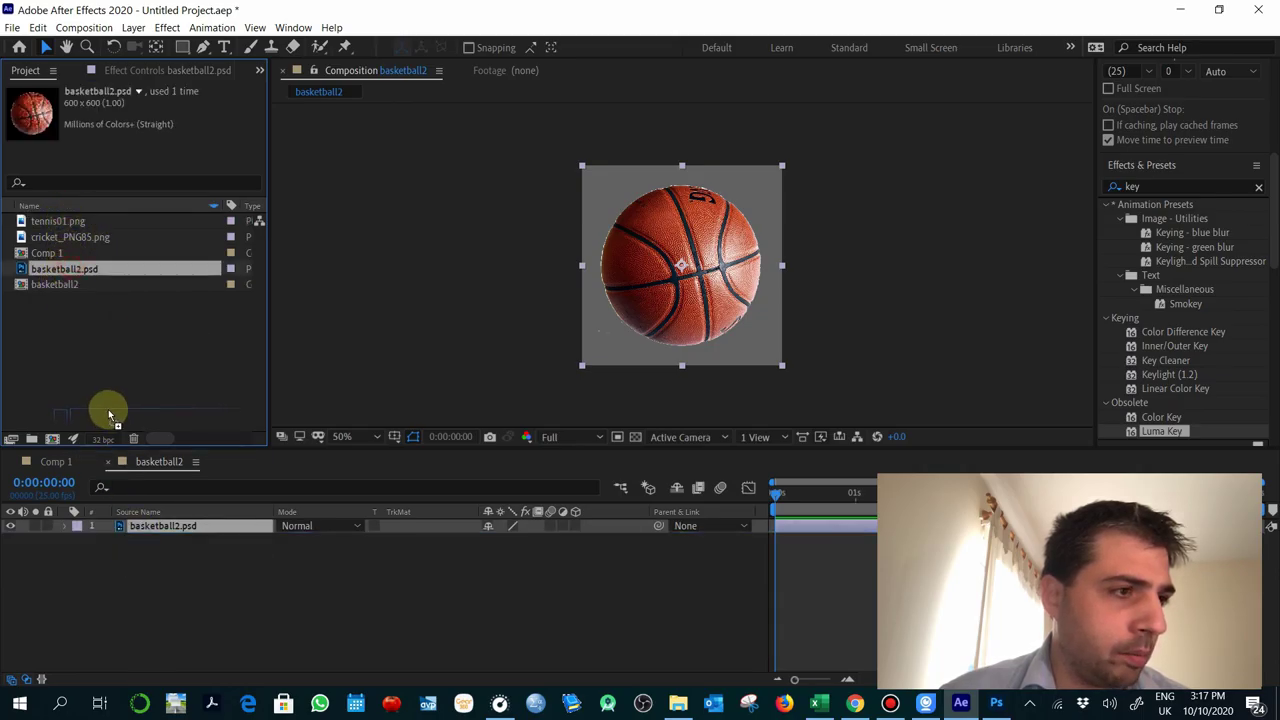
click(110, 461)
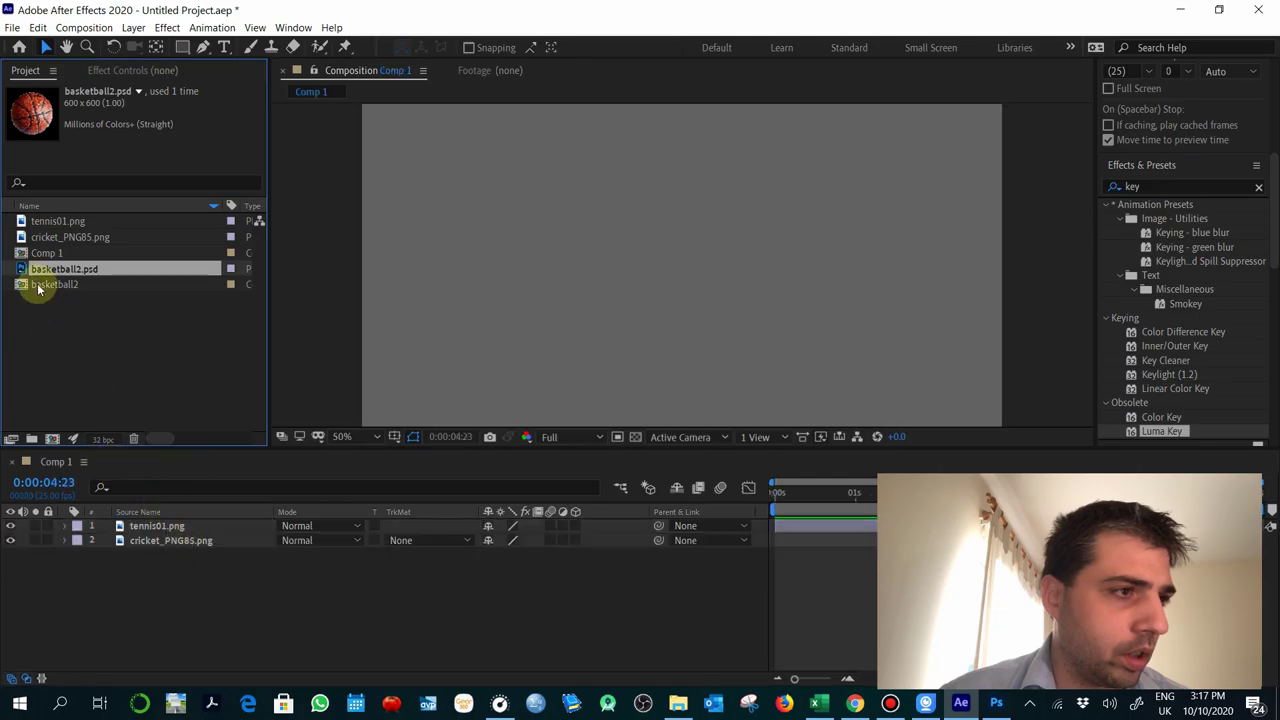
drag(45, 270, 748, 364)
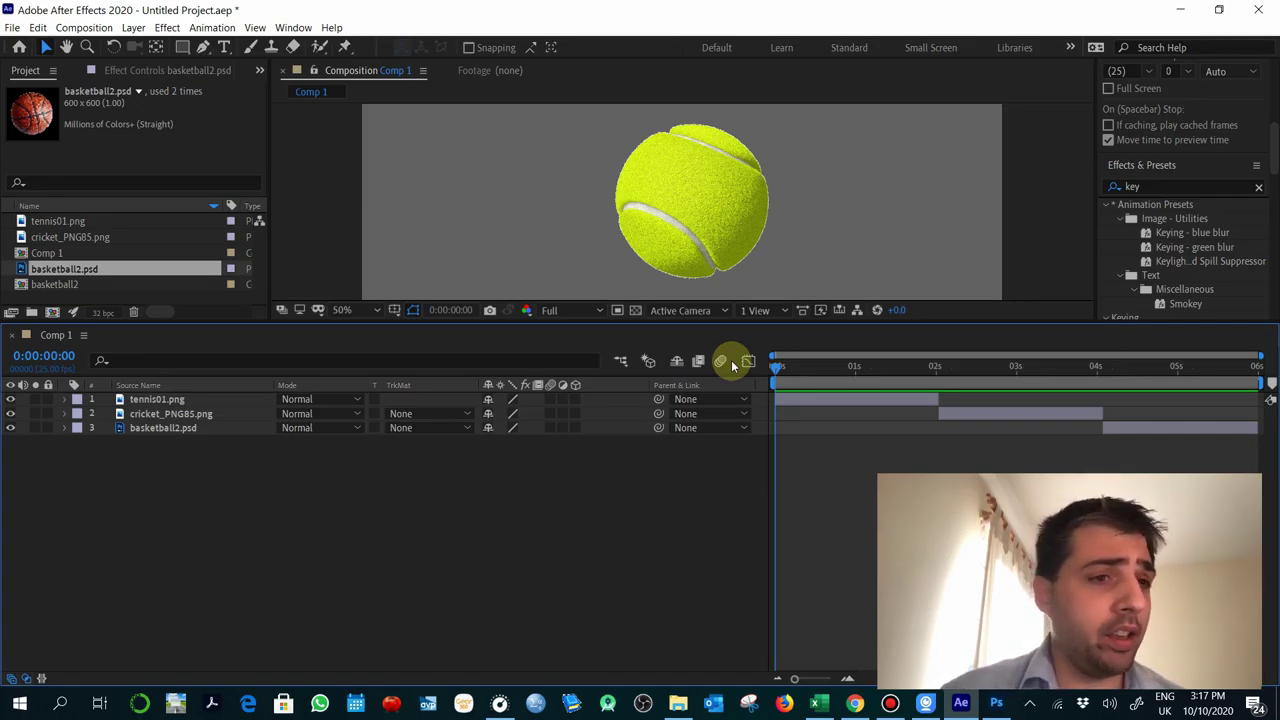
key(space)
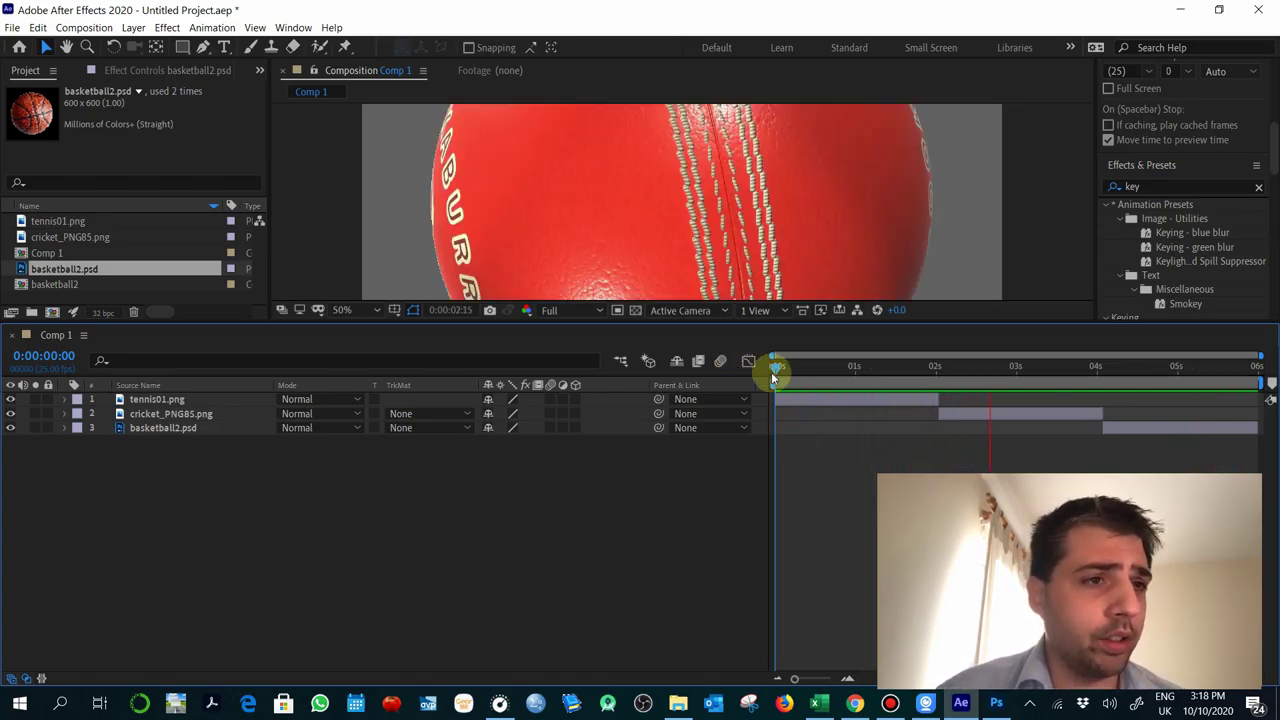
Step: Stop playback at 0:00:02:18 on the cricket ball, make the viewer taller, and select the cricket layer
key(space)
drag(955, 367, 994, 367)
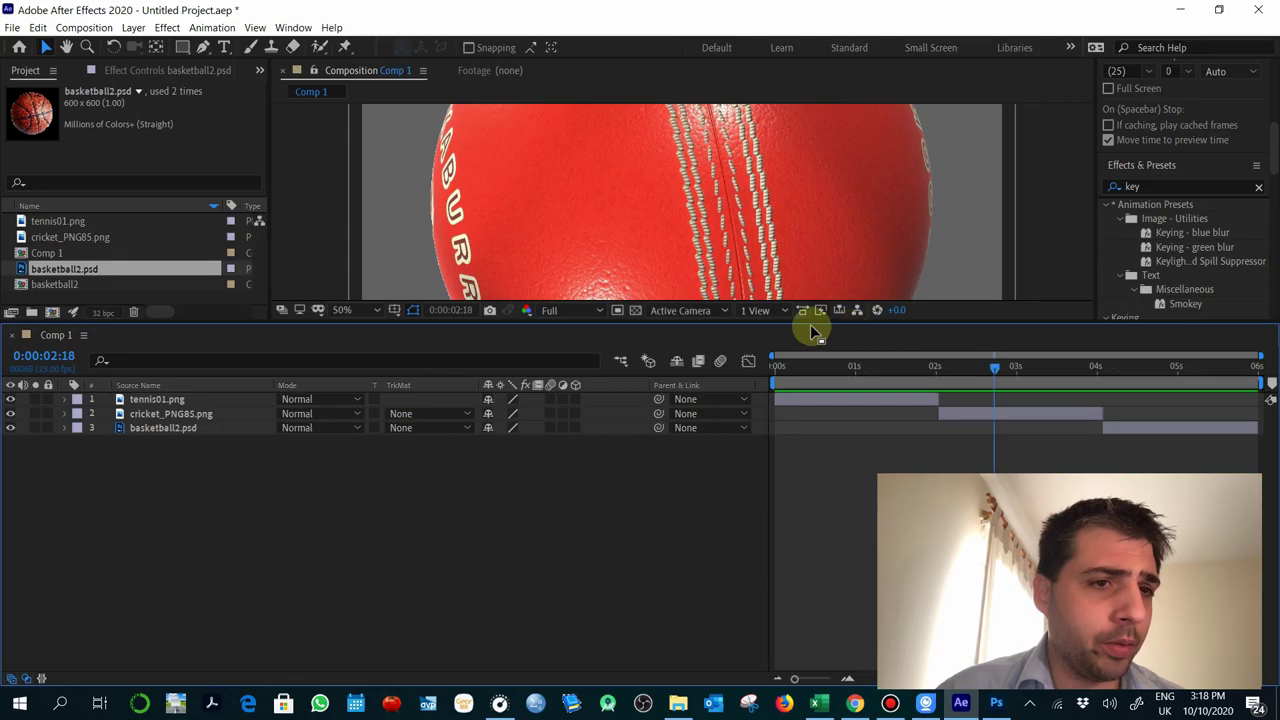
click(788, 320)
drag(772, 381, 766, 400)
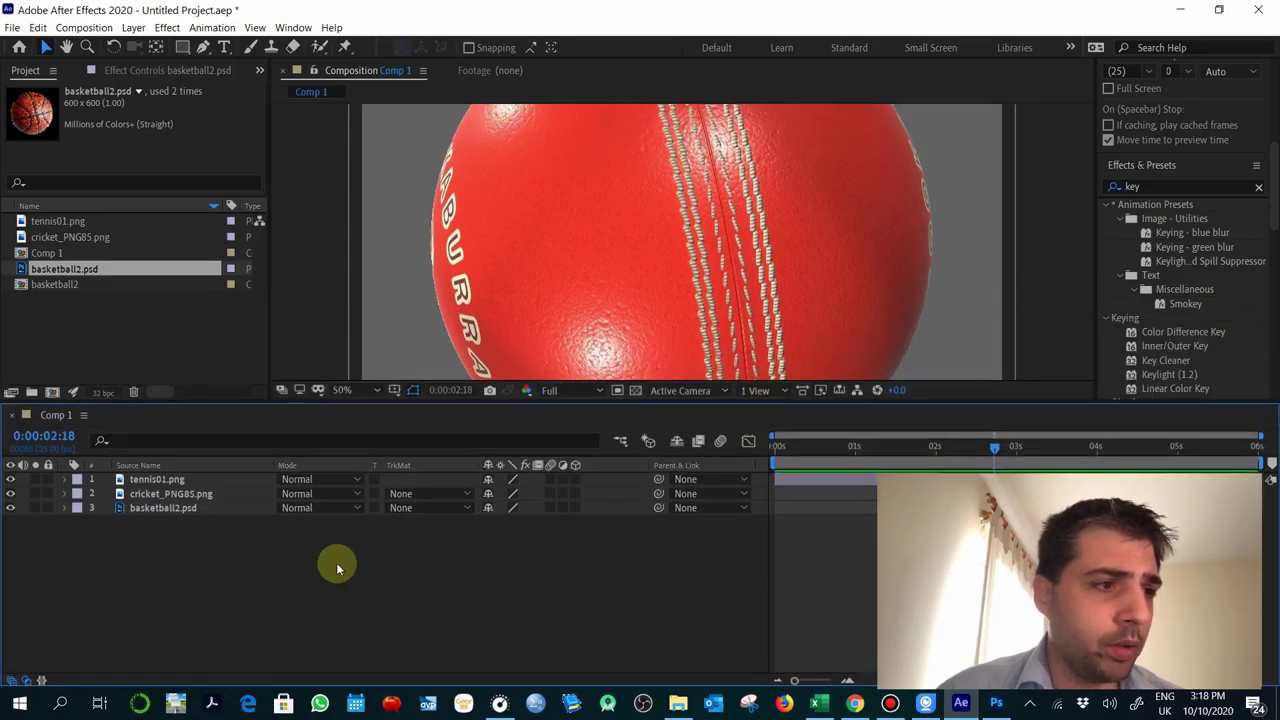
click(200, 494)
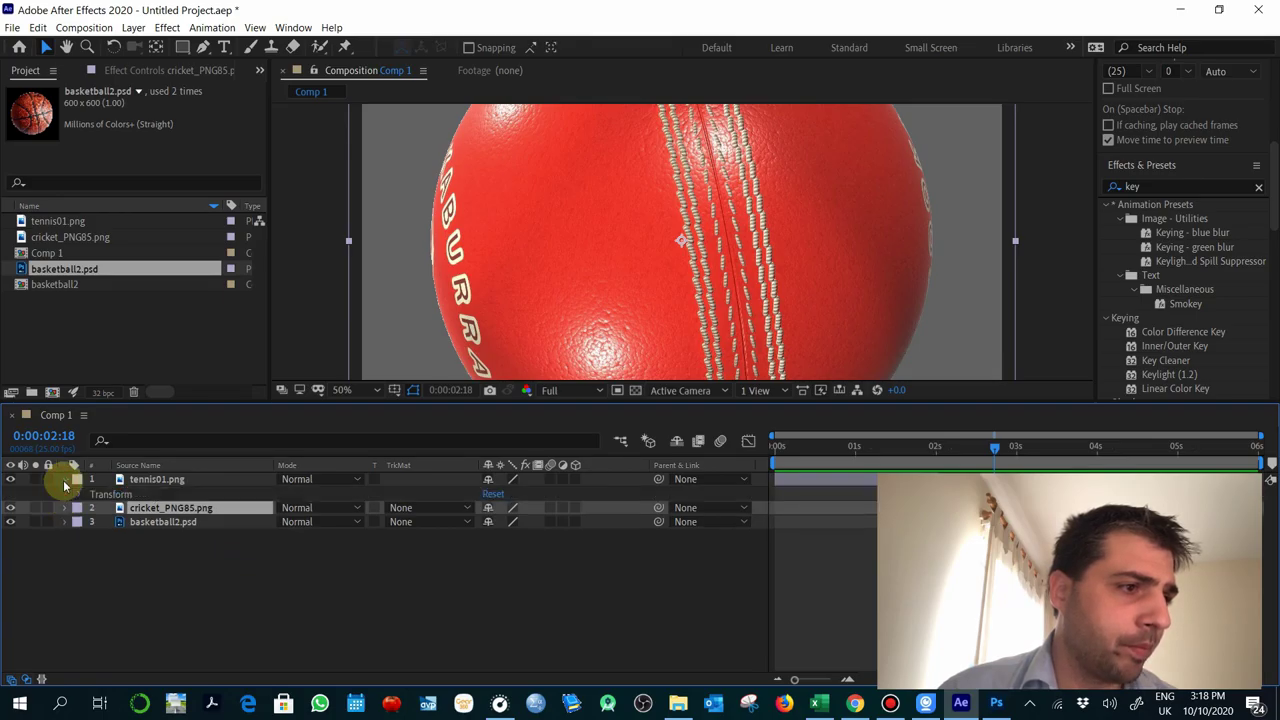
Step: Scale the cricket_PNG85.png layer down to 29% using its Scale property
click(65, 493)
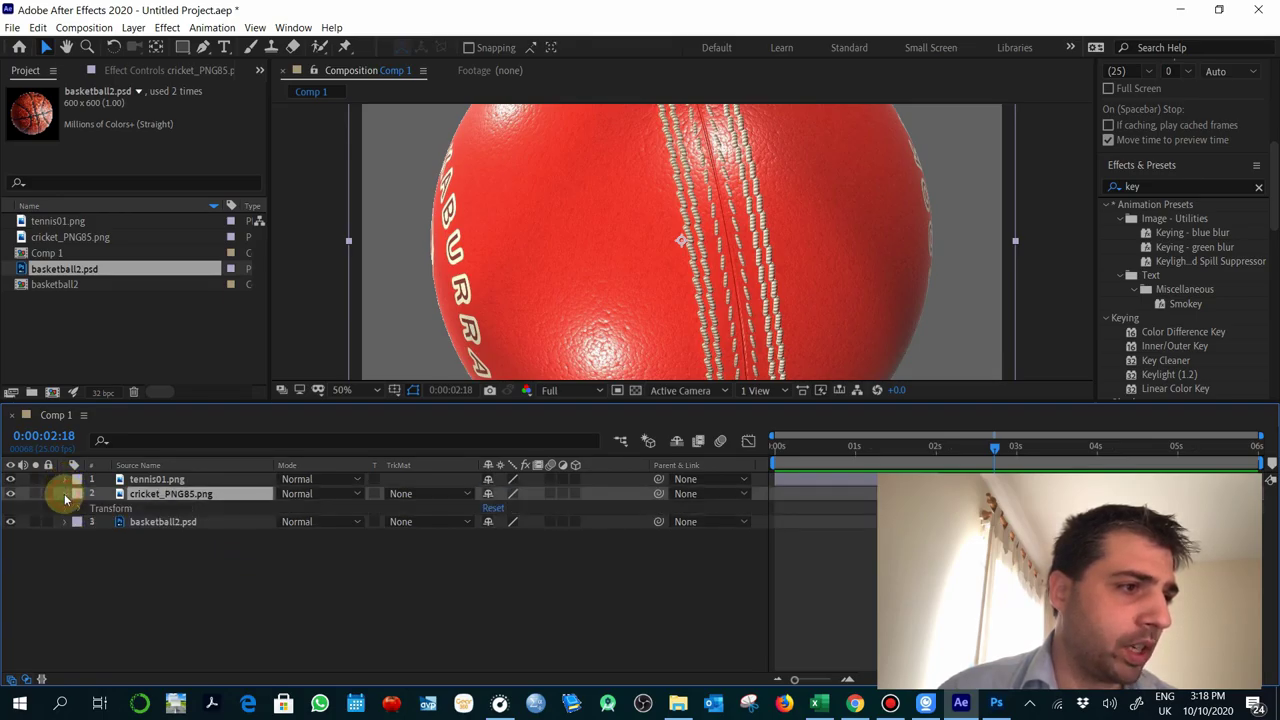
click(80, 509)
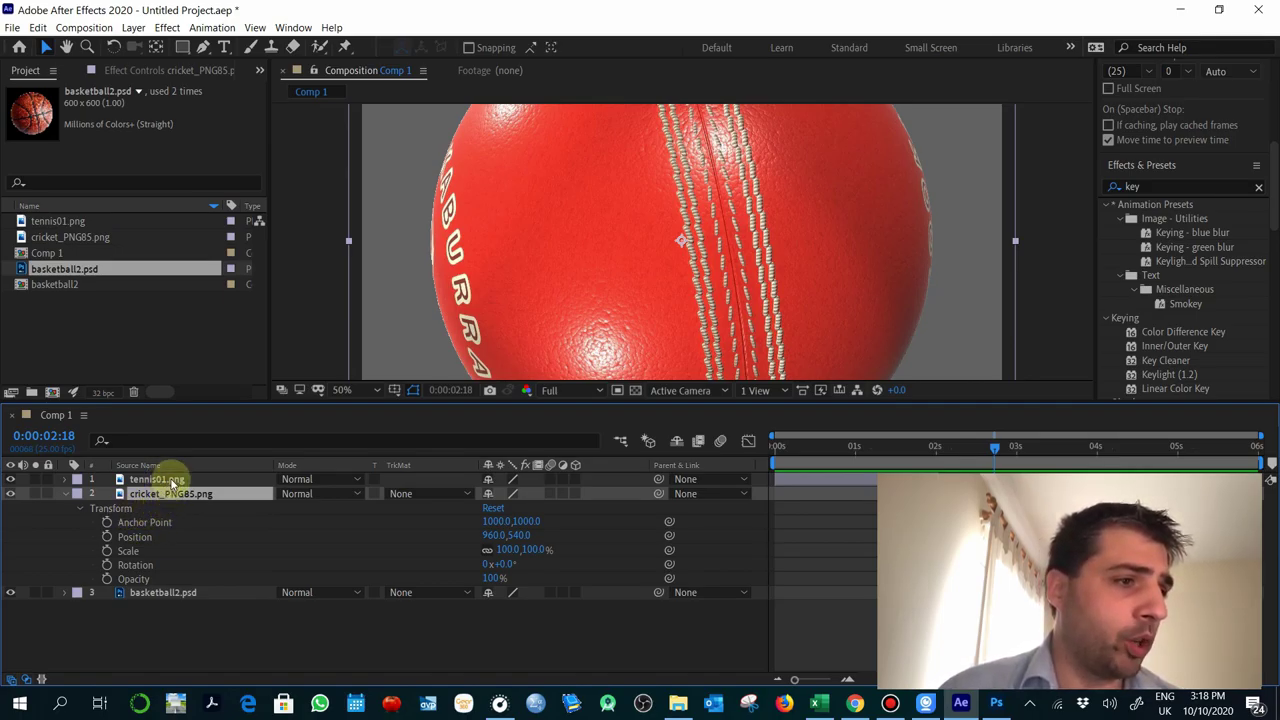
click(172, 480)
click(171, 492)
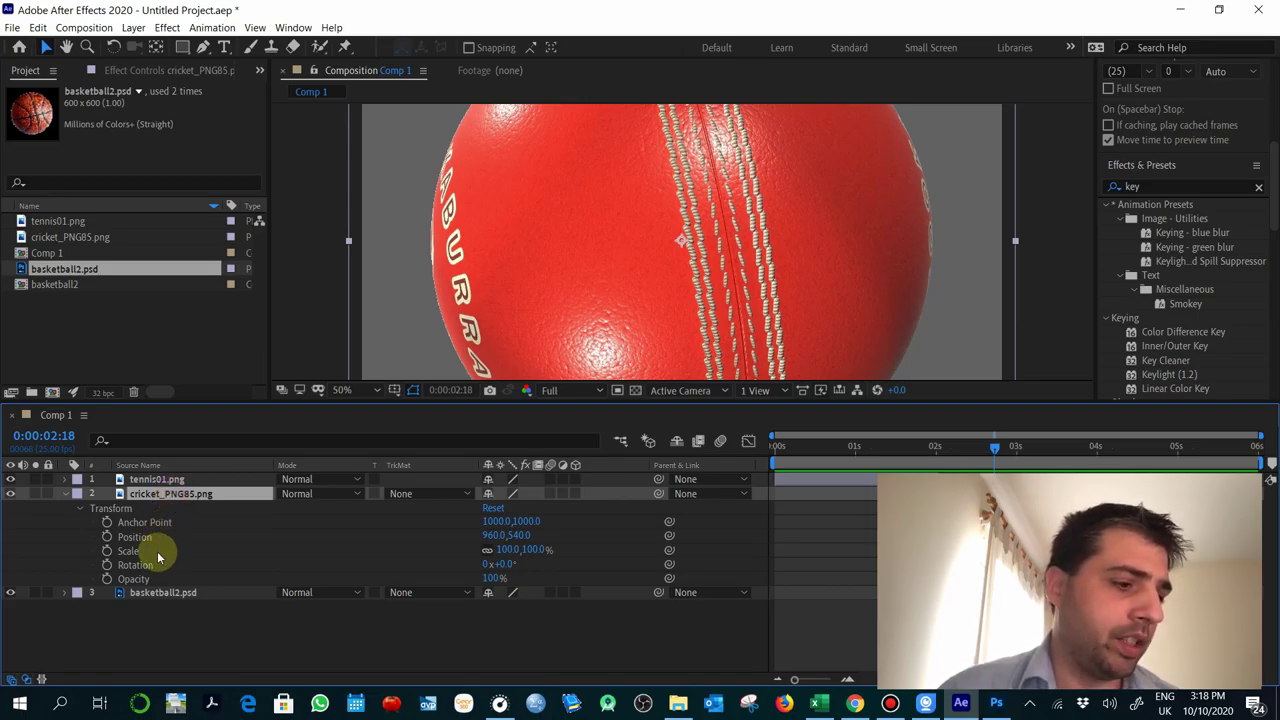
key(s)
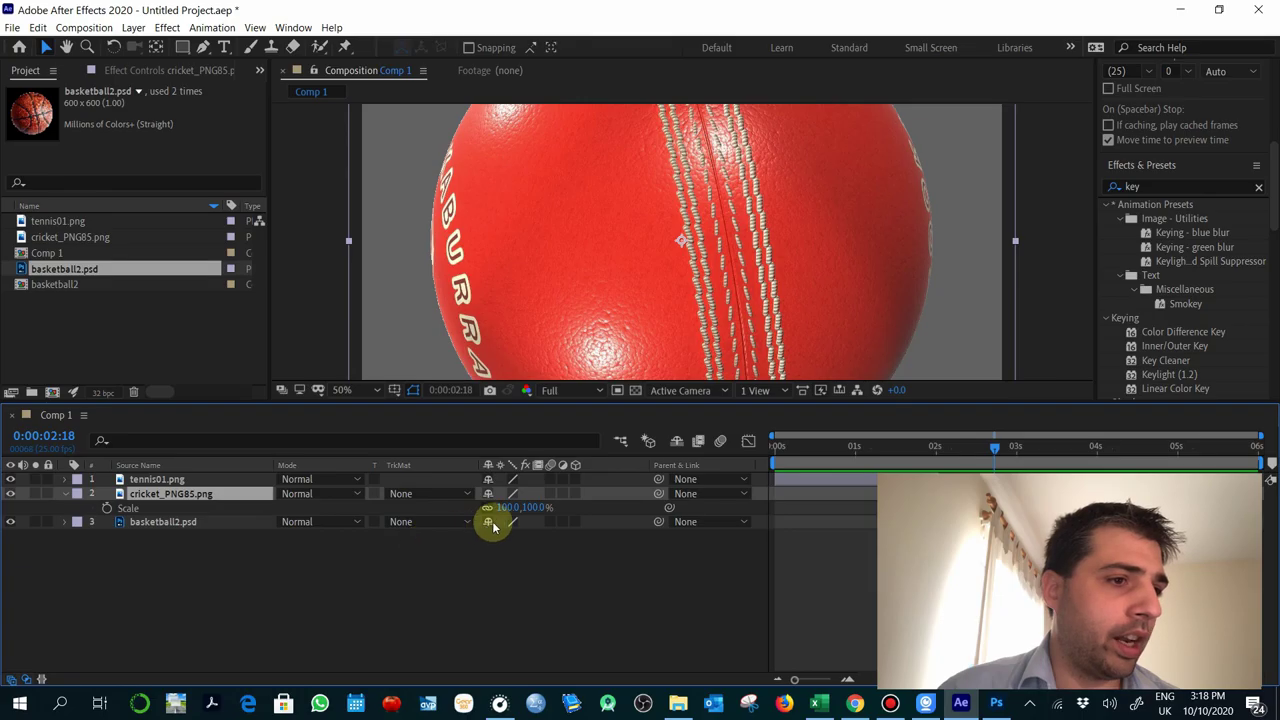
drag(506, 507, 449, 503)
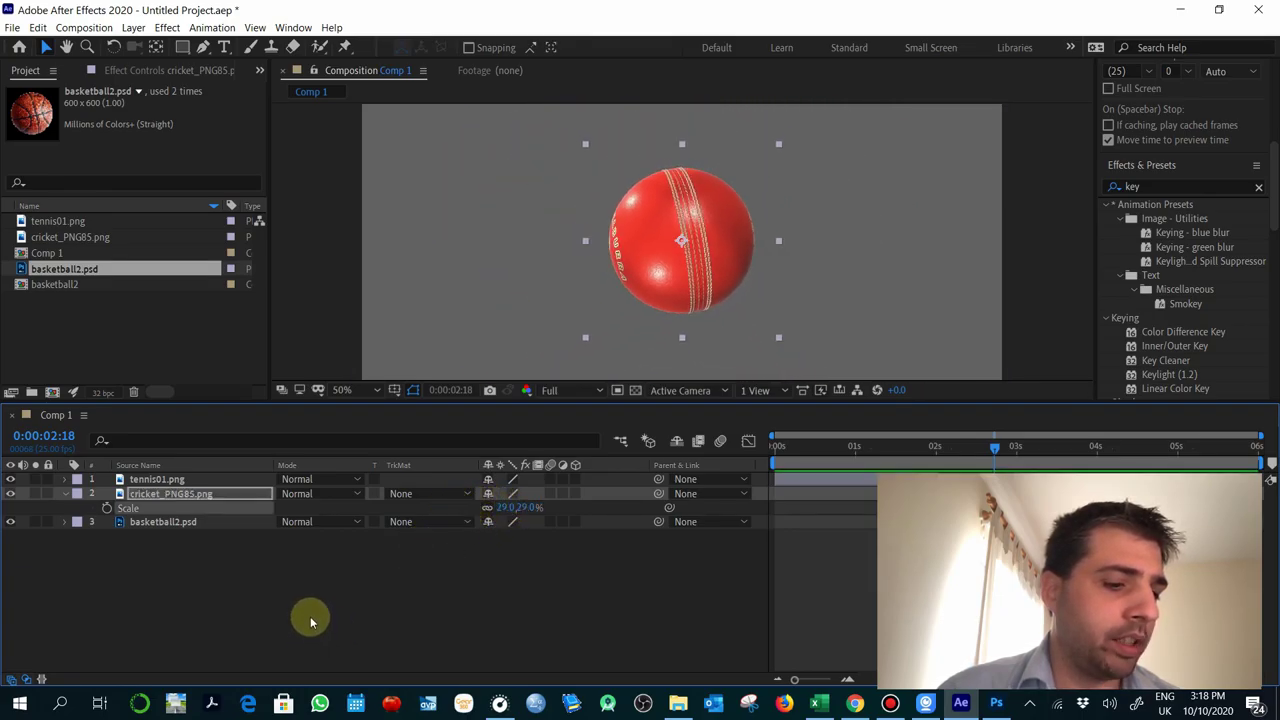
Step: Reposition the cricket ball via its Position property so it sits just past the comp's right edge
key(p)
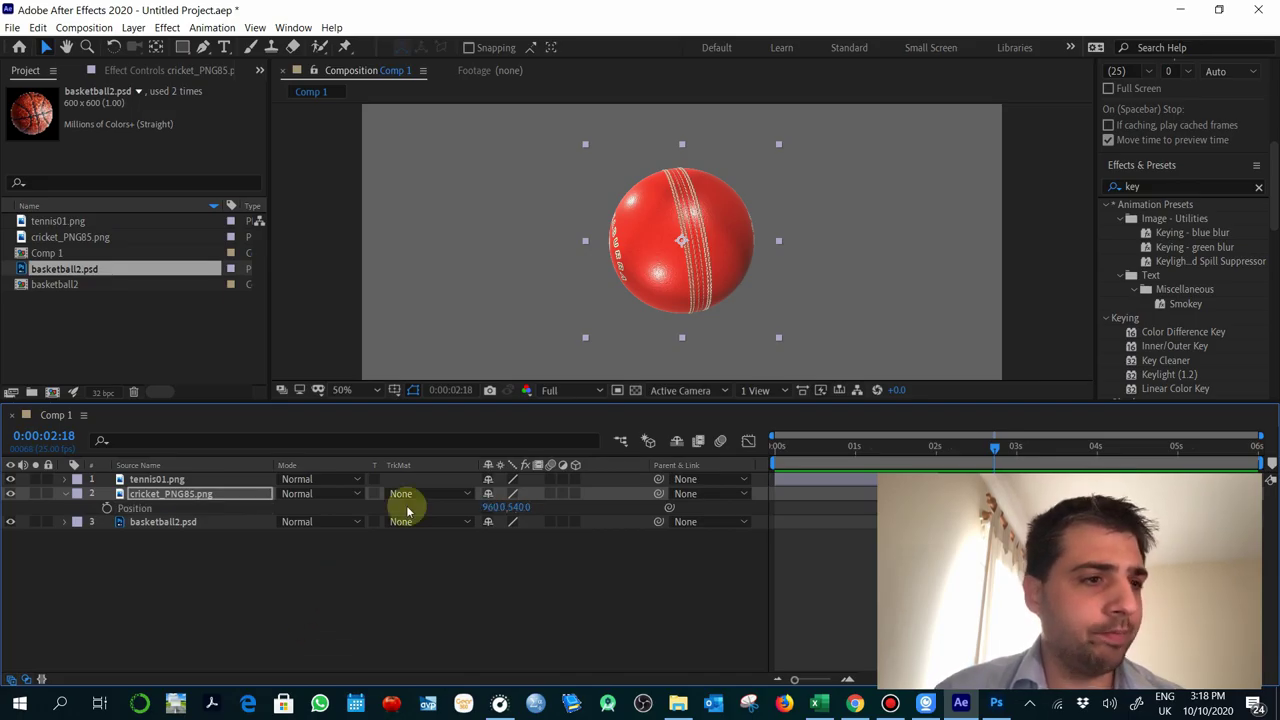
drag(660, 228, 440, 174)
key(comma)
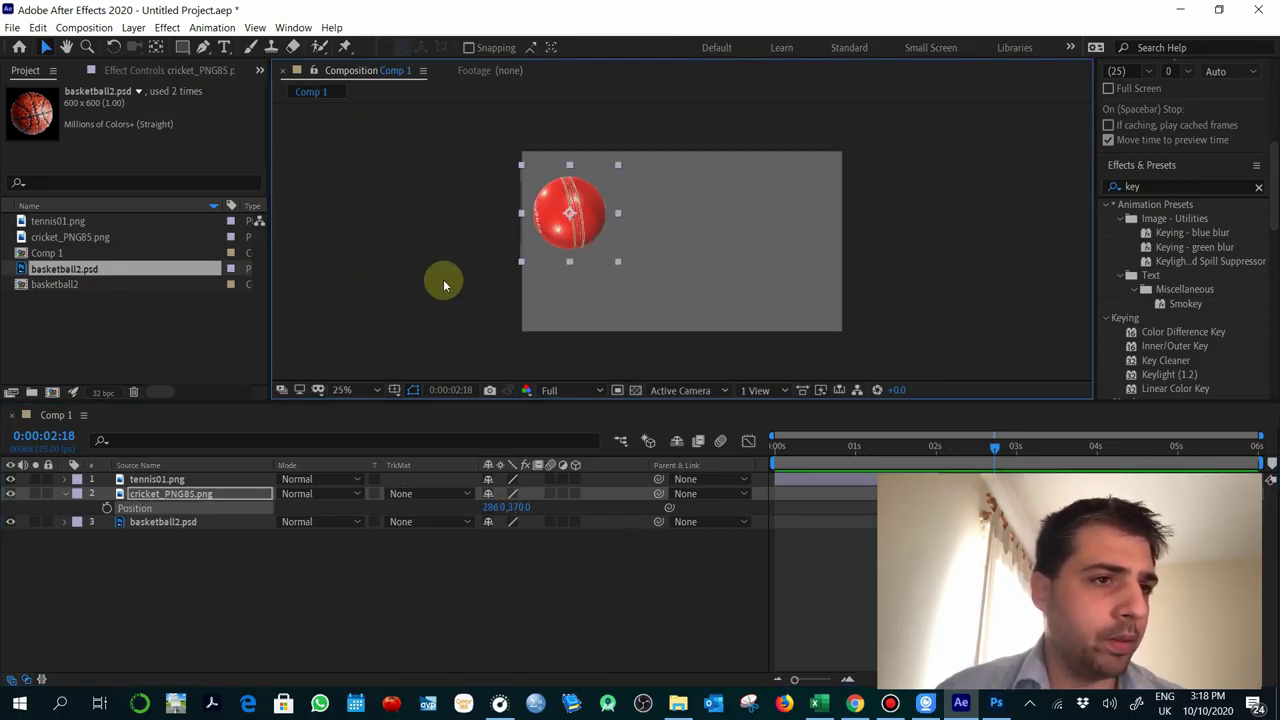
key(period)
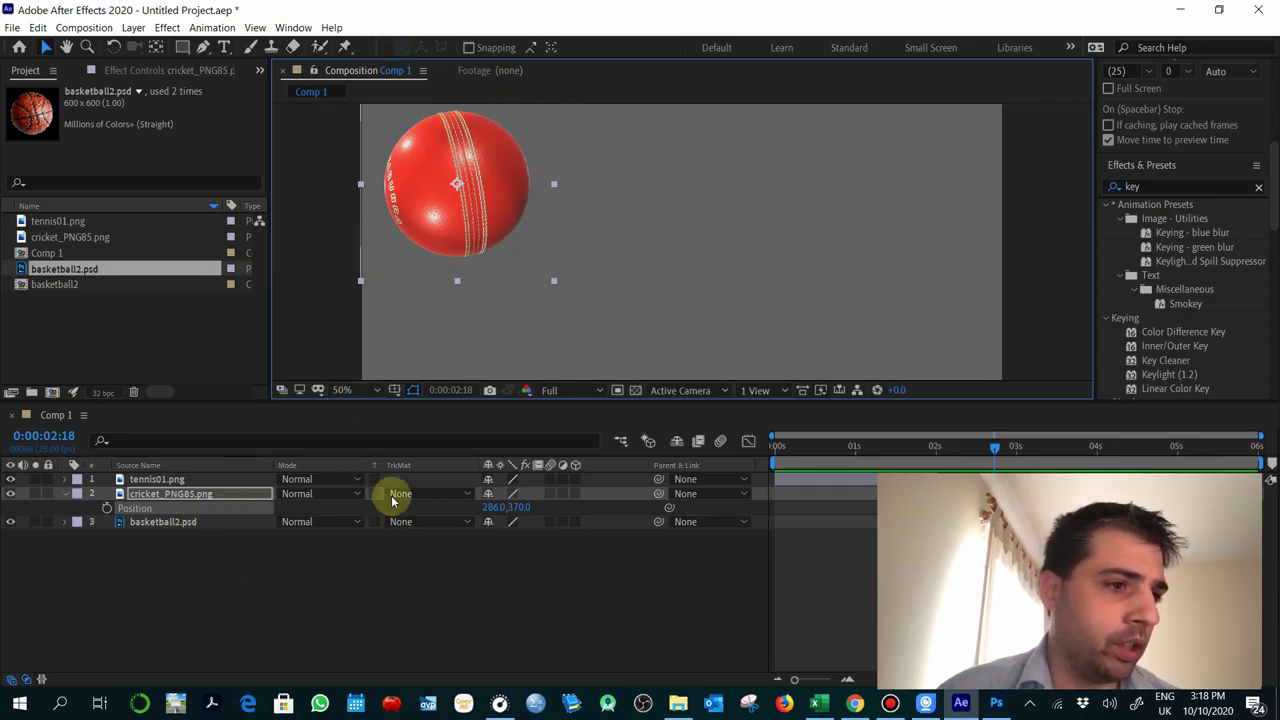
drag(459, 507, 557, 497)
scroll(631, 257, down, 2)
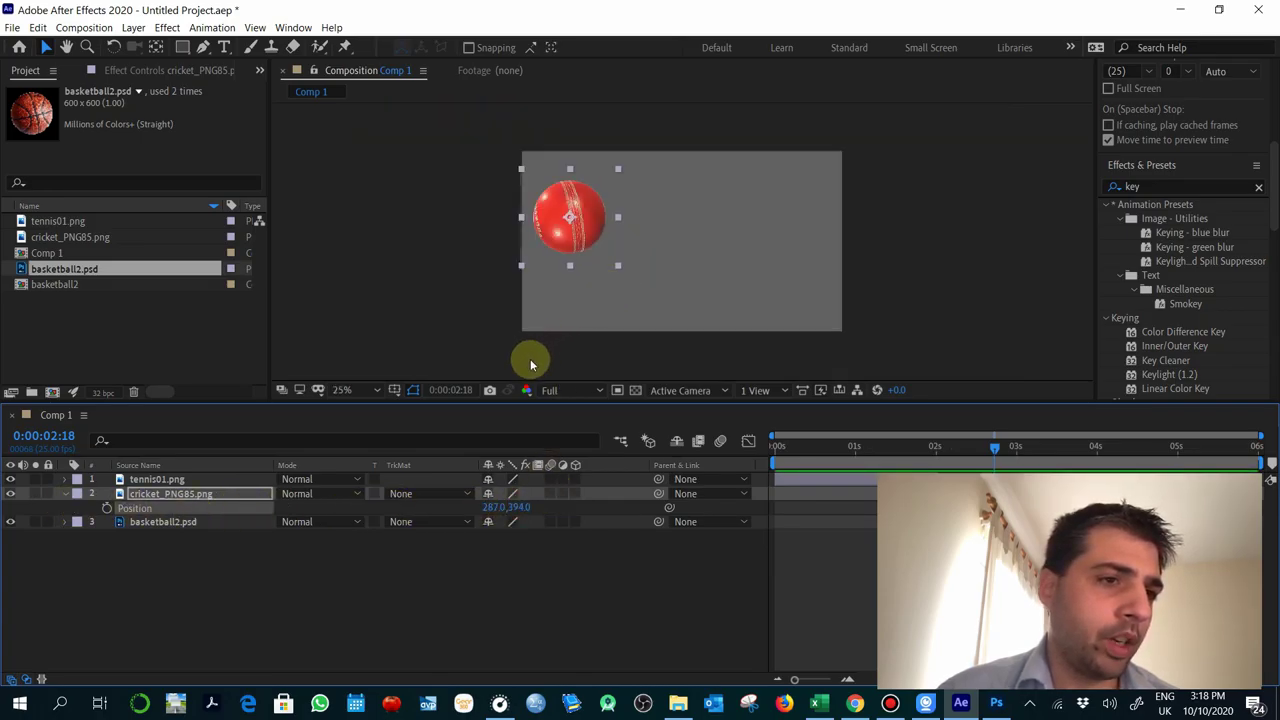
scroll(585, 306, up, 8)
scroll(584, 305, down, 8)
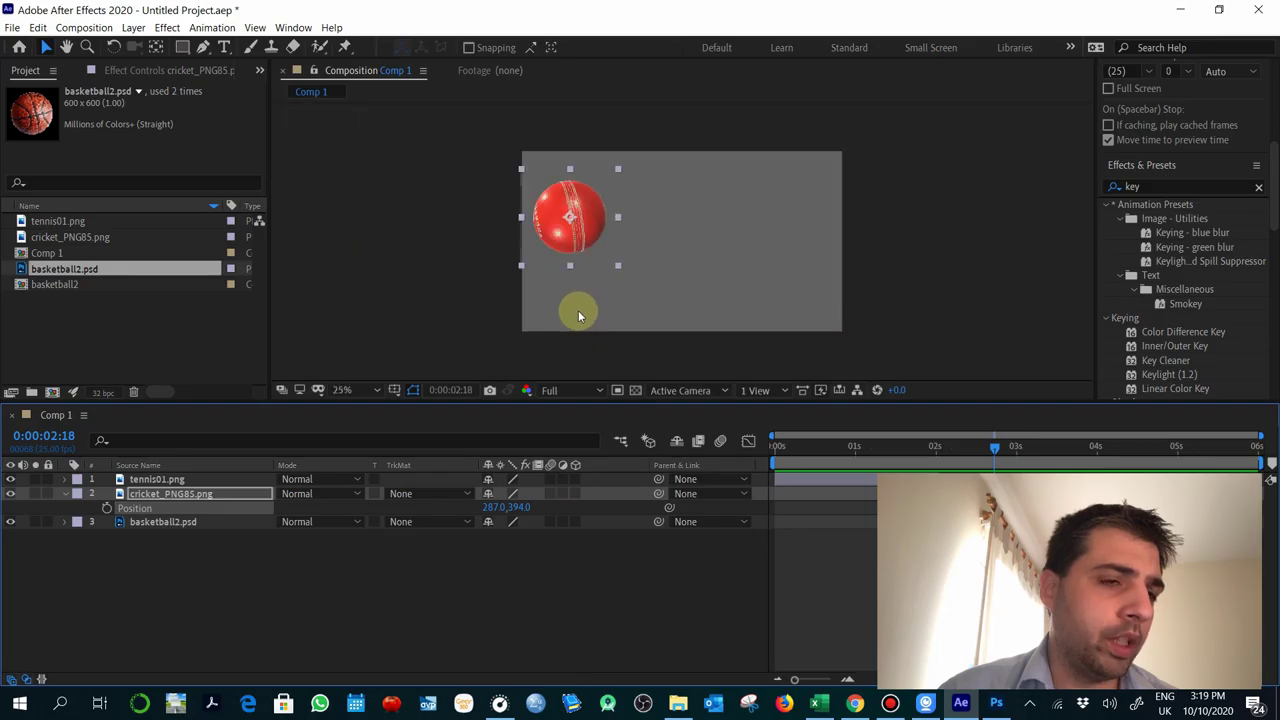
scroll(578, 315, up, 8)
scroll(559, 334, down, 8)
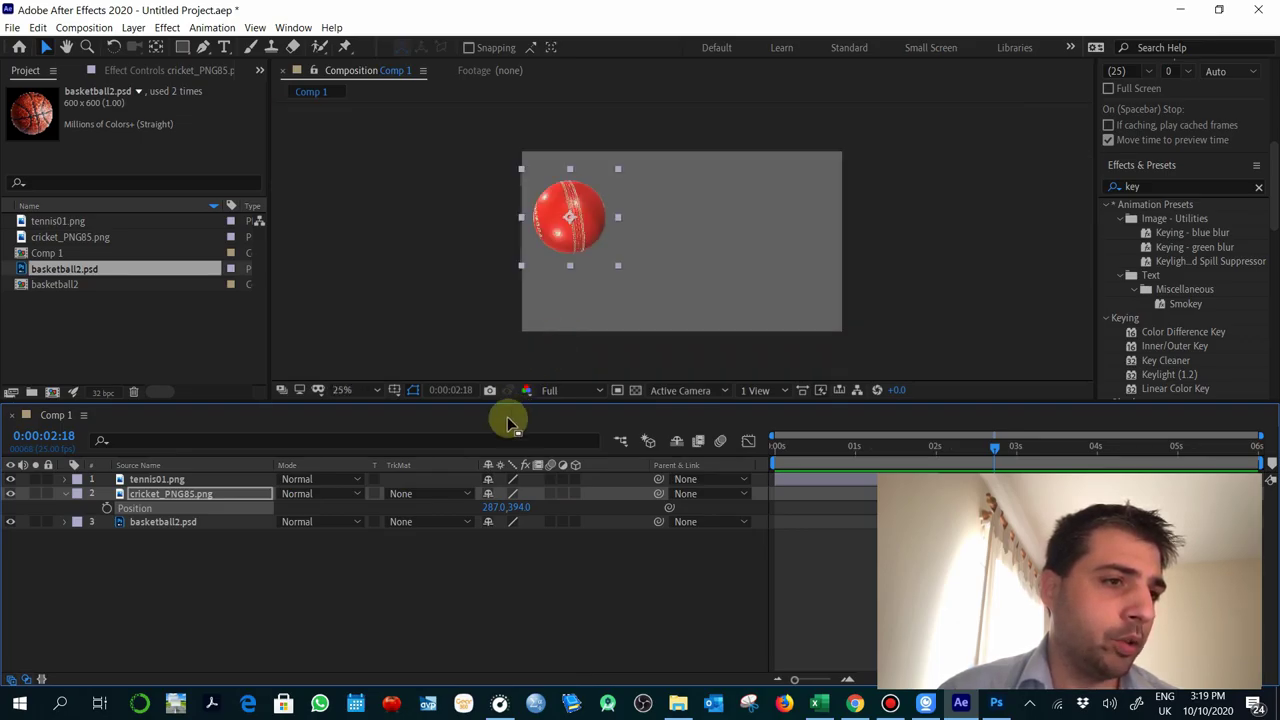
drag(565, 210, 456, 156)
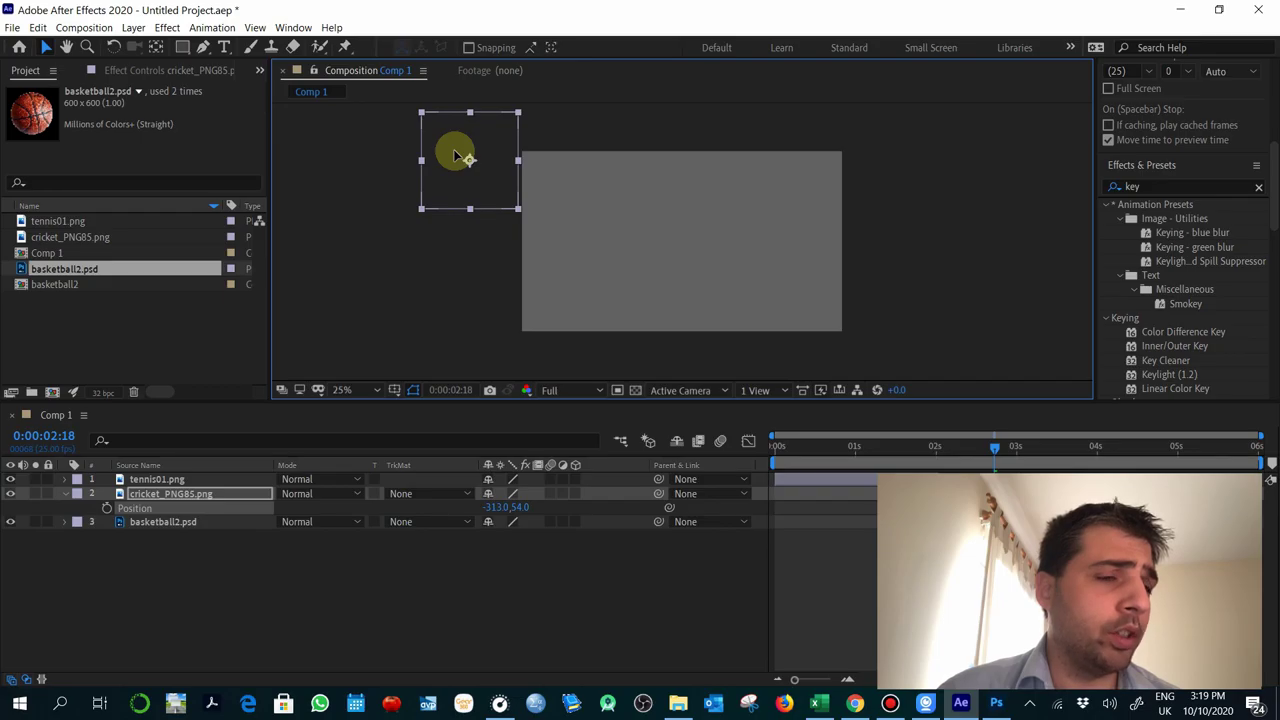
drag(456, 156, 624, 203)
Step: Jump to the comp's start and scrub the playhead to review the ball sequence
click(782, 448)
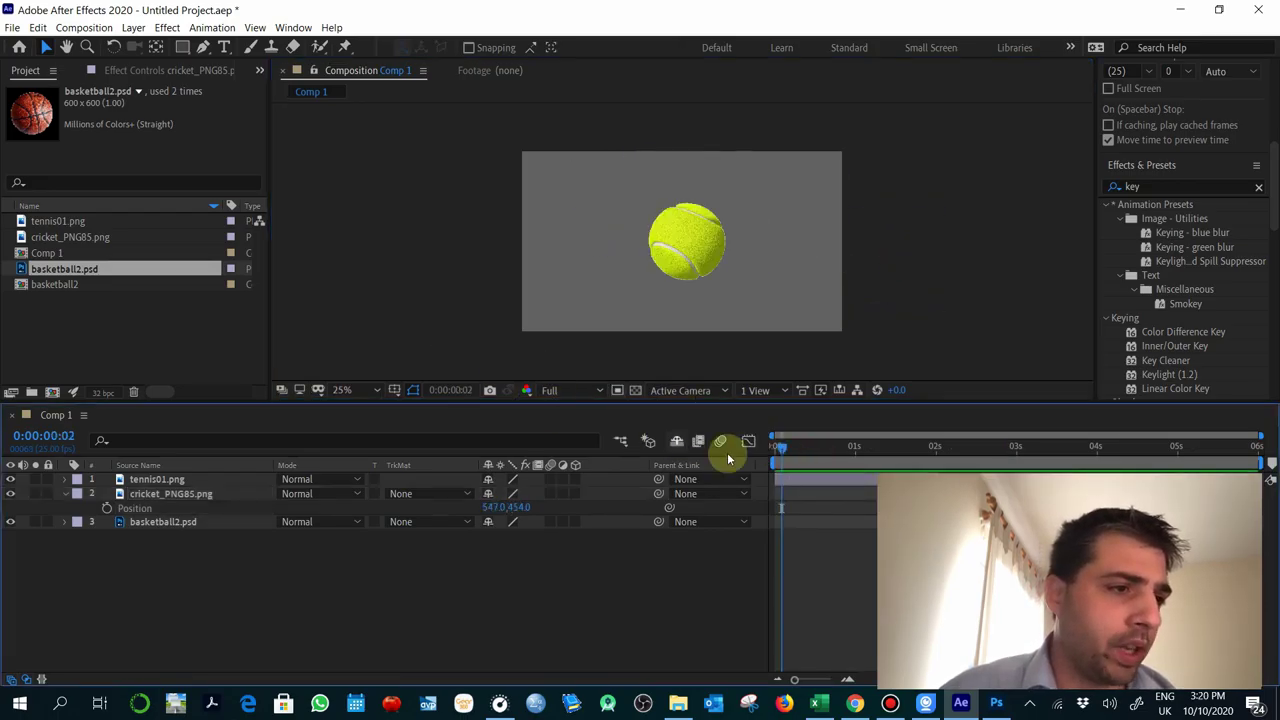
drag(791, 445, 766, 423)
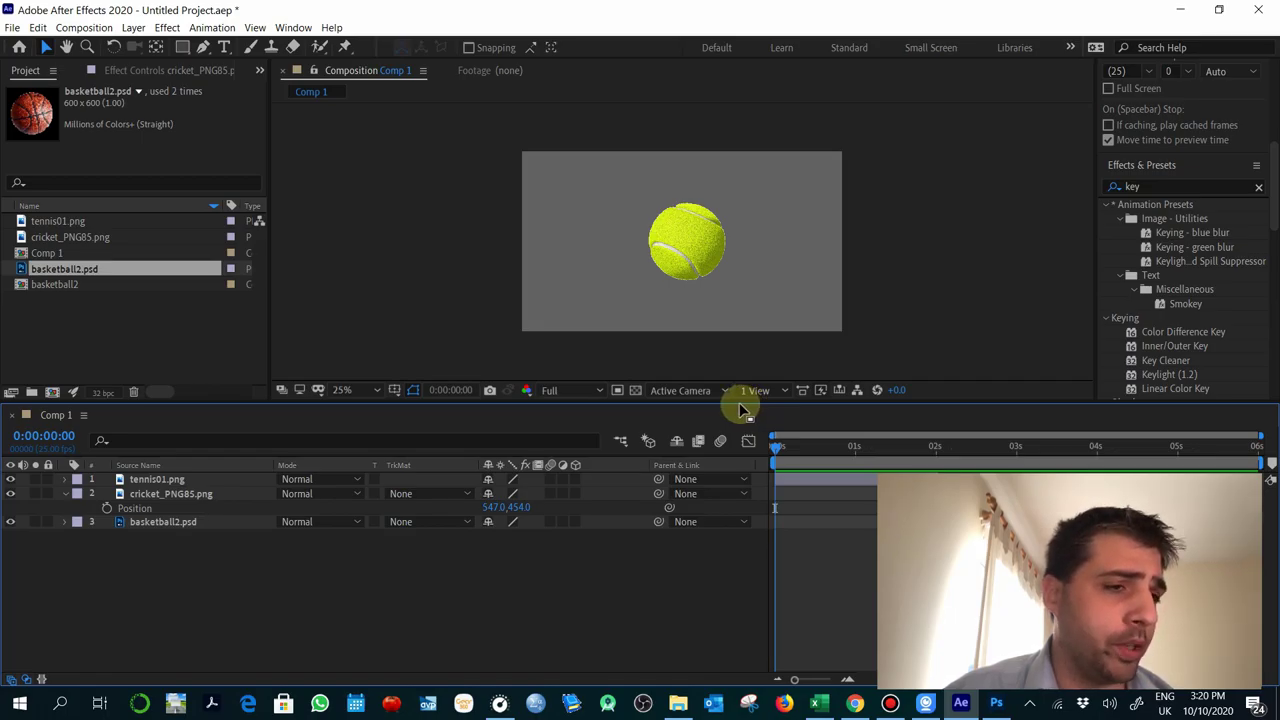
click(12, 28)
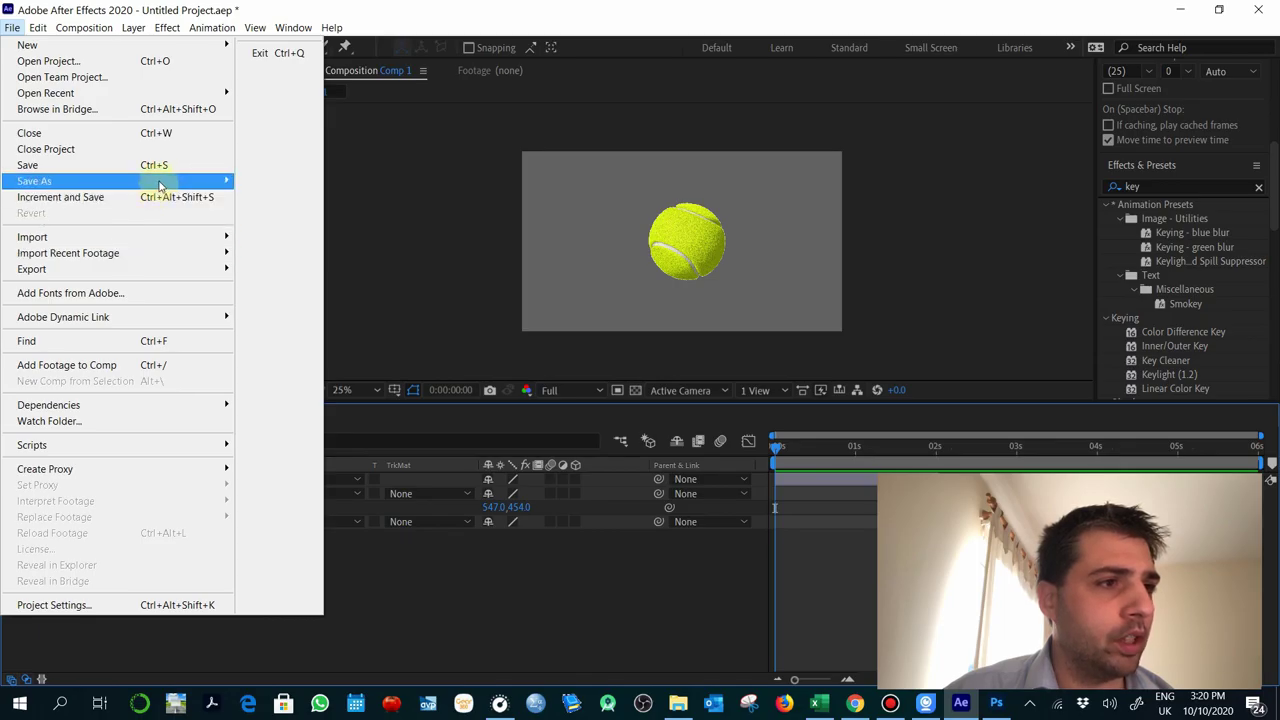
Step: Save the project under the name 'Bouncing Ball' with Save As
mouse_move(160, 184)
click(270, 183)
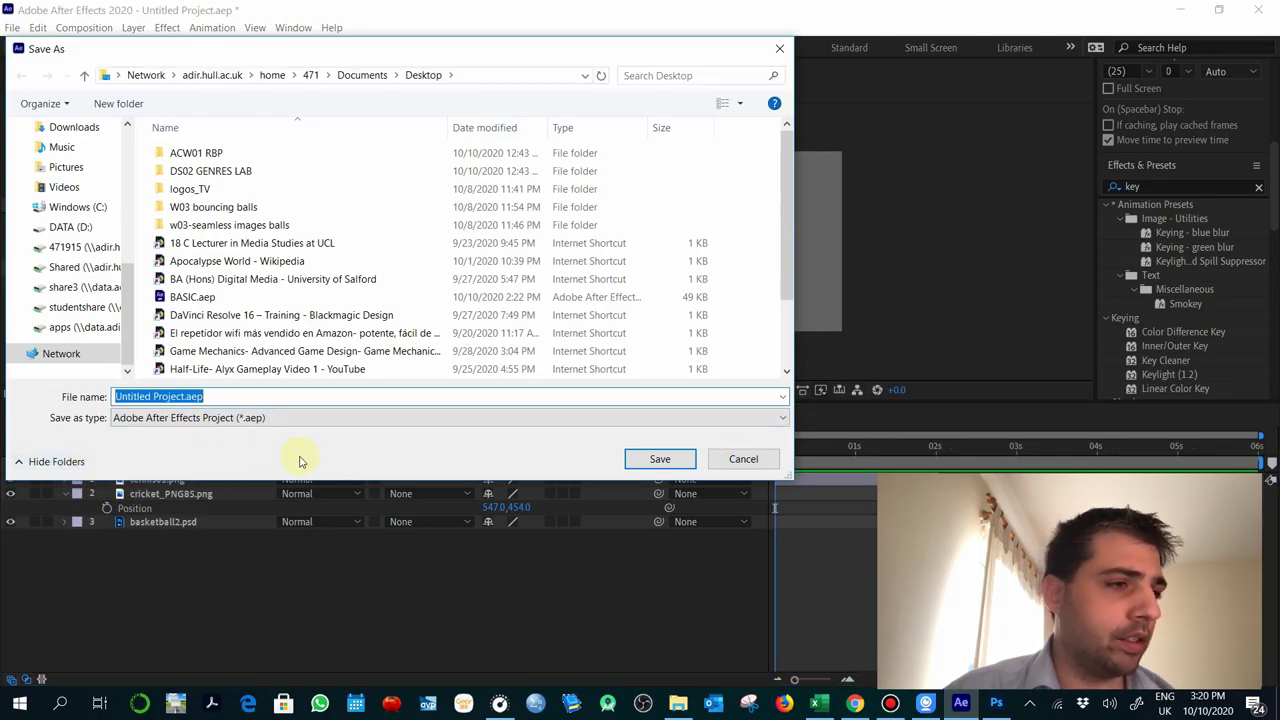
text(Bou)
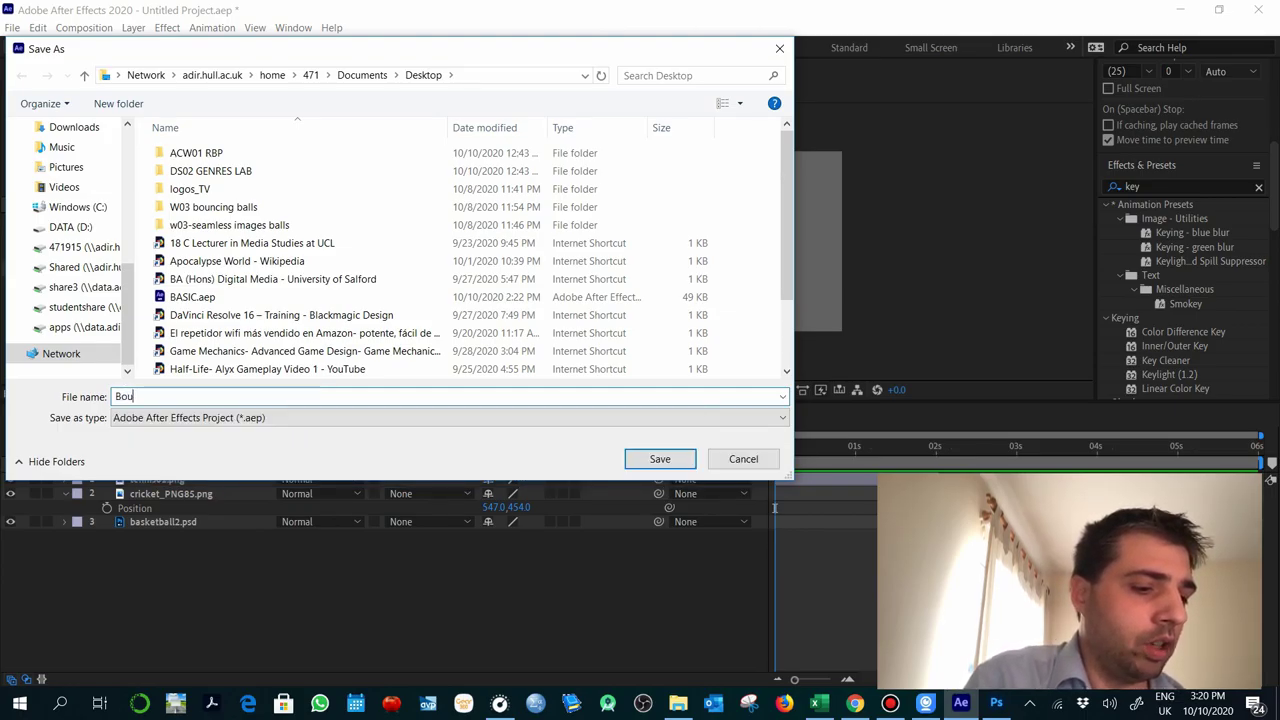
text(ncing Balls)
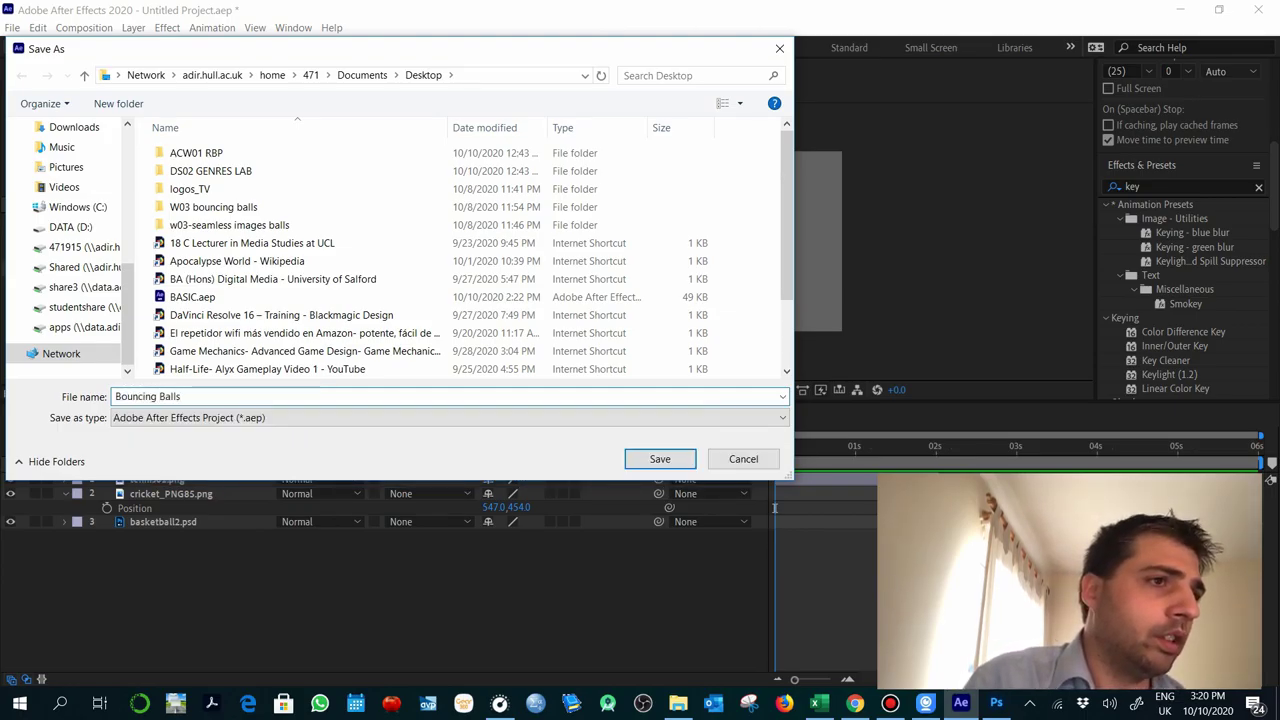
key(Return)
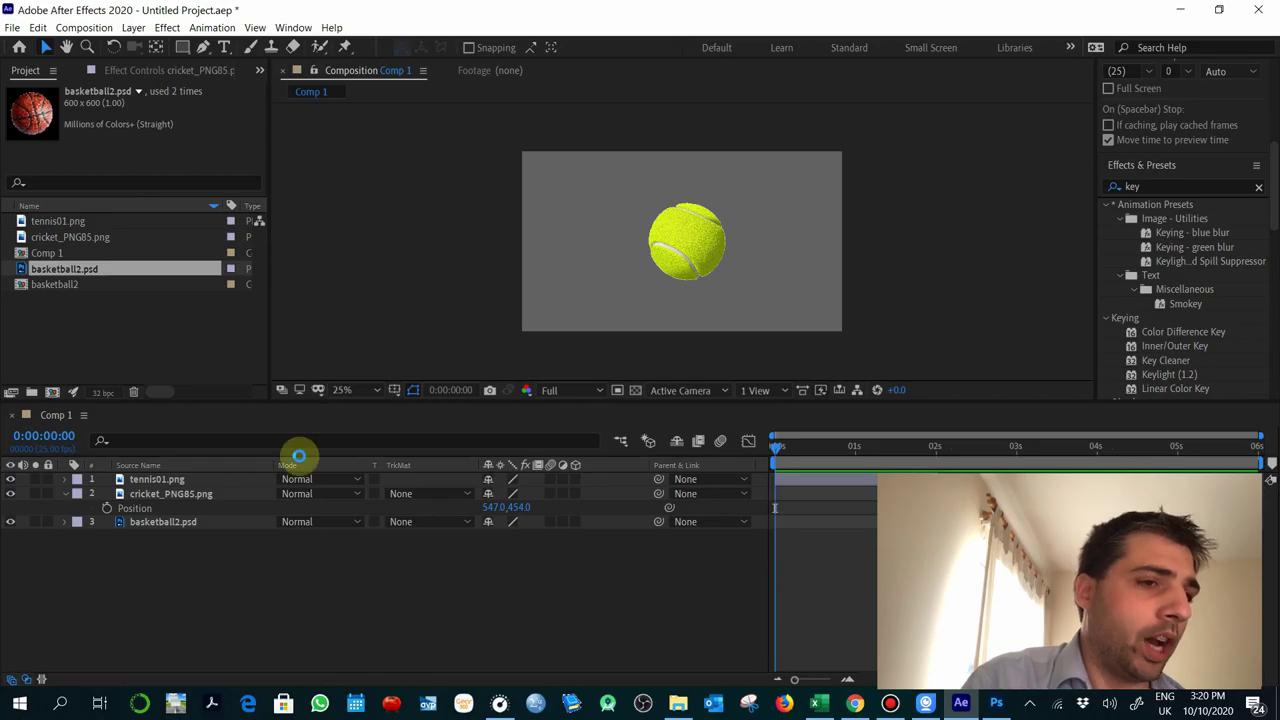